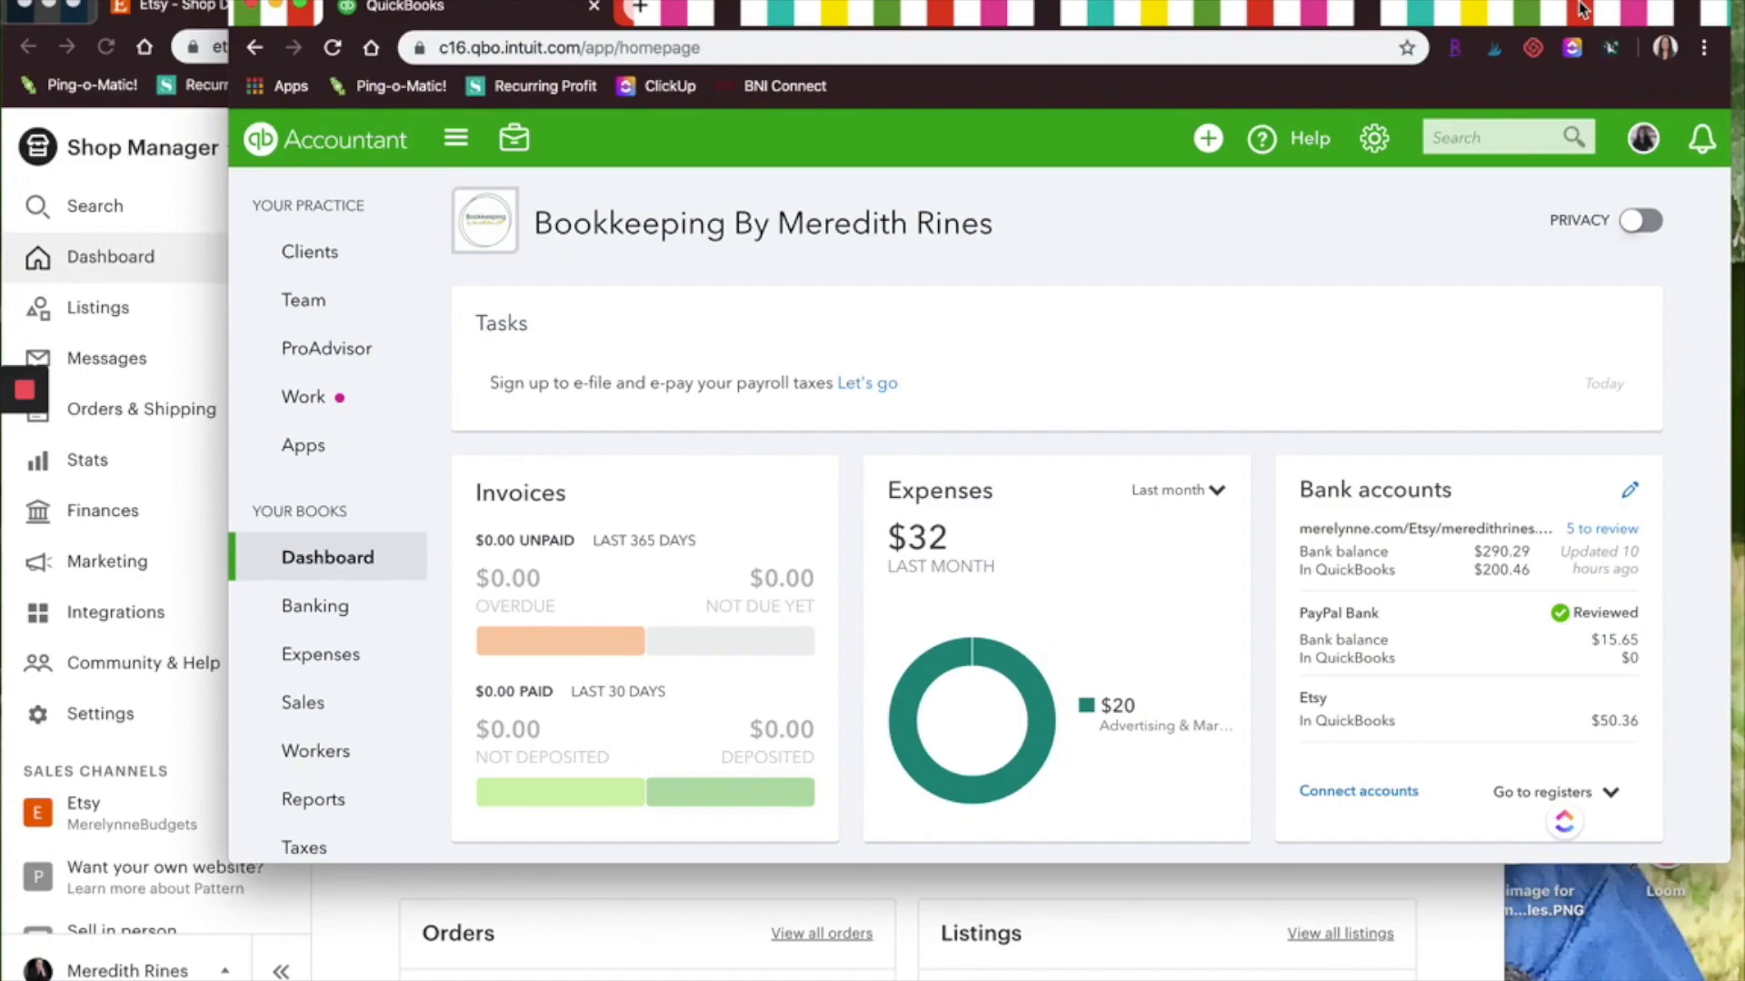
Open the Chart of Accounts and start a new Bank account with Checking detail type named Etsy
left_click(1374, 145)
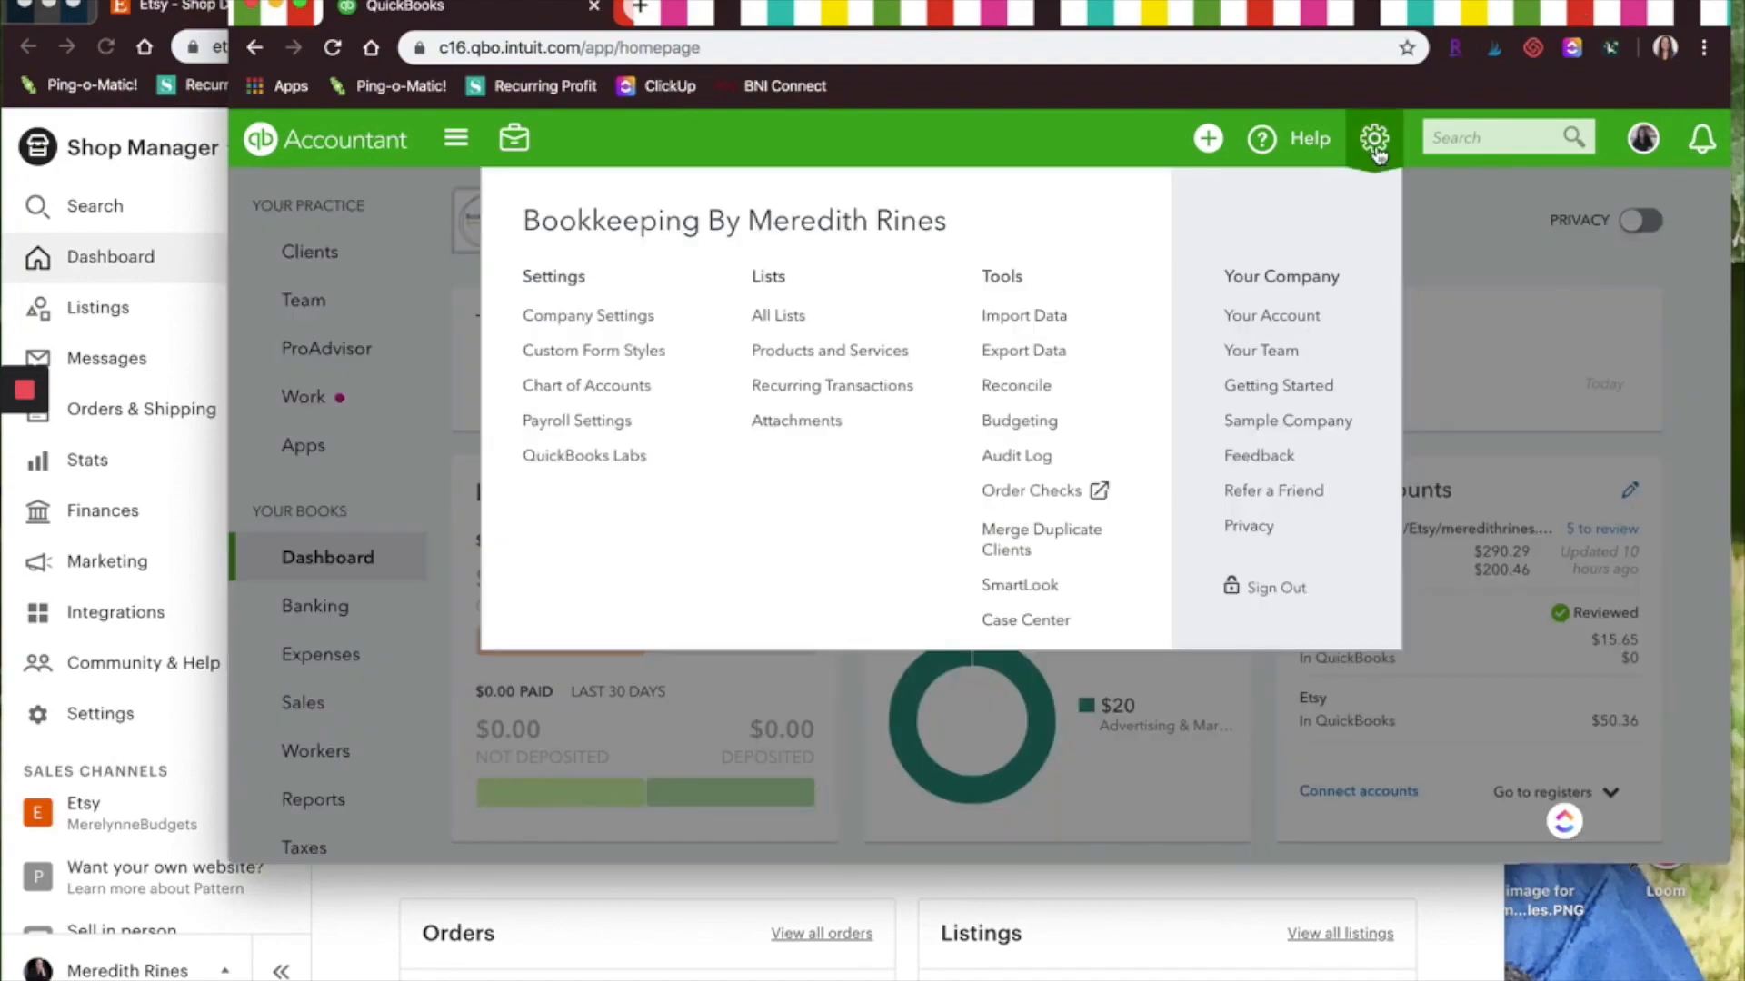
left_click(640, 388)
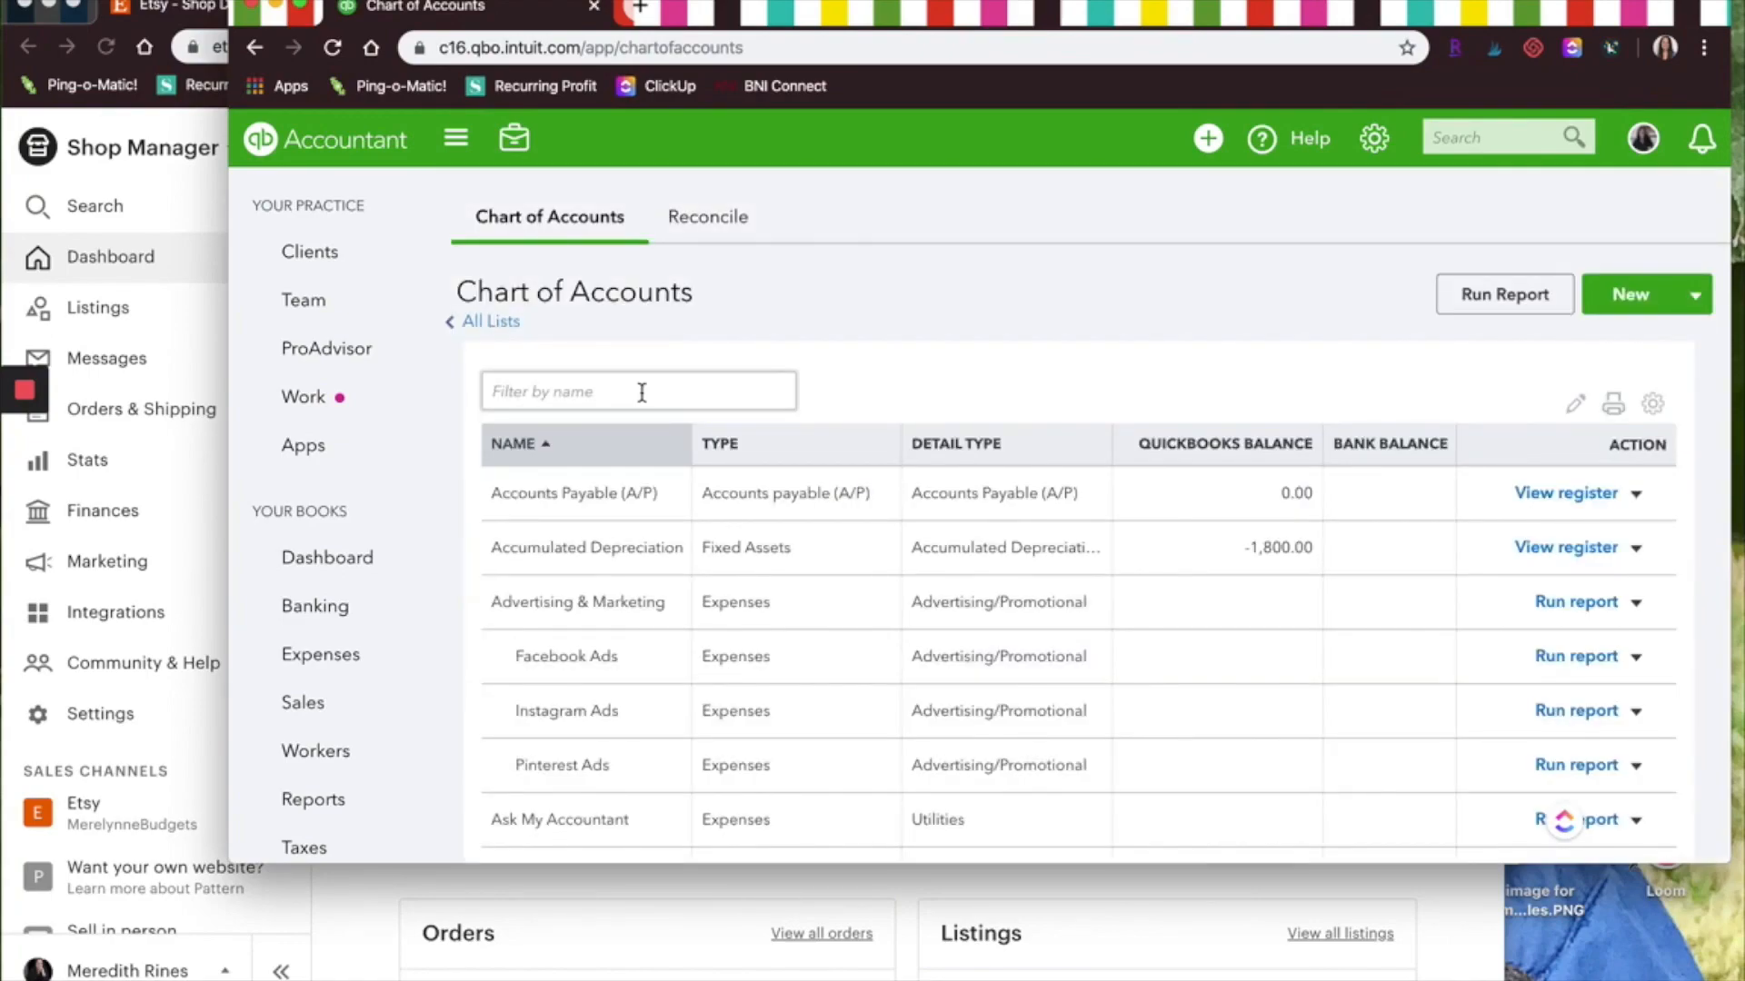
left_click(1625, 295)
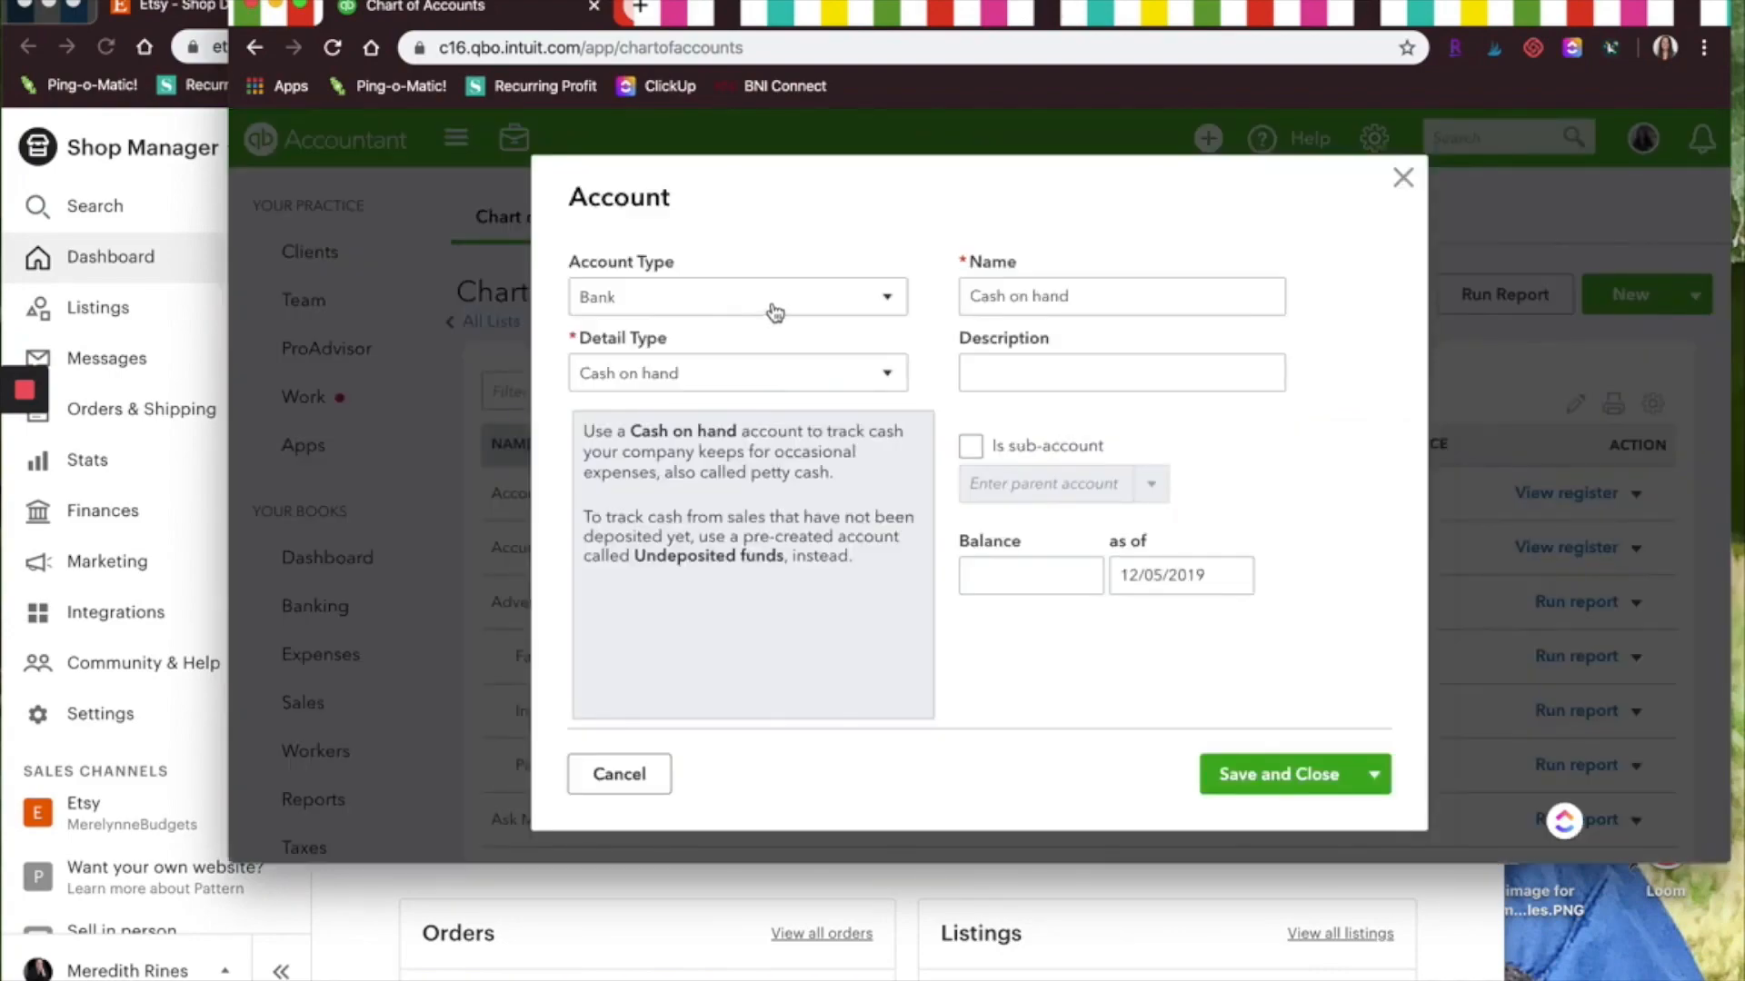
left_click(771, 374)
left_click(707, 452)
left_click(1141, 296)
double_click(1141, 296)
type("Etsy")
Set the opening balance to 0 as of 11/01/2019 and save the Etsy account
left_click(989, 575)
type("0")
key("Tab")
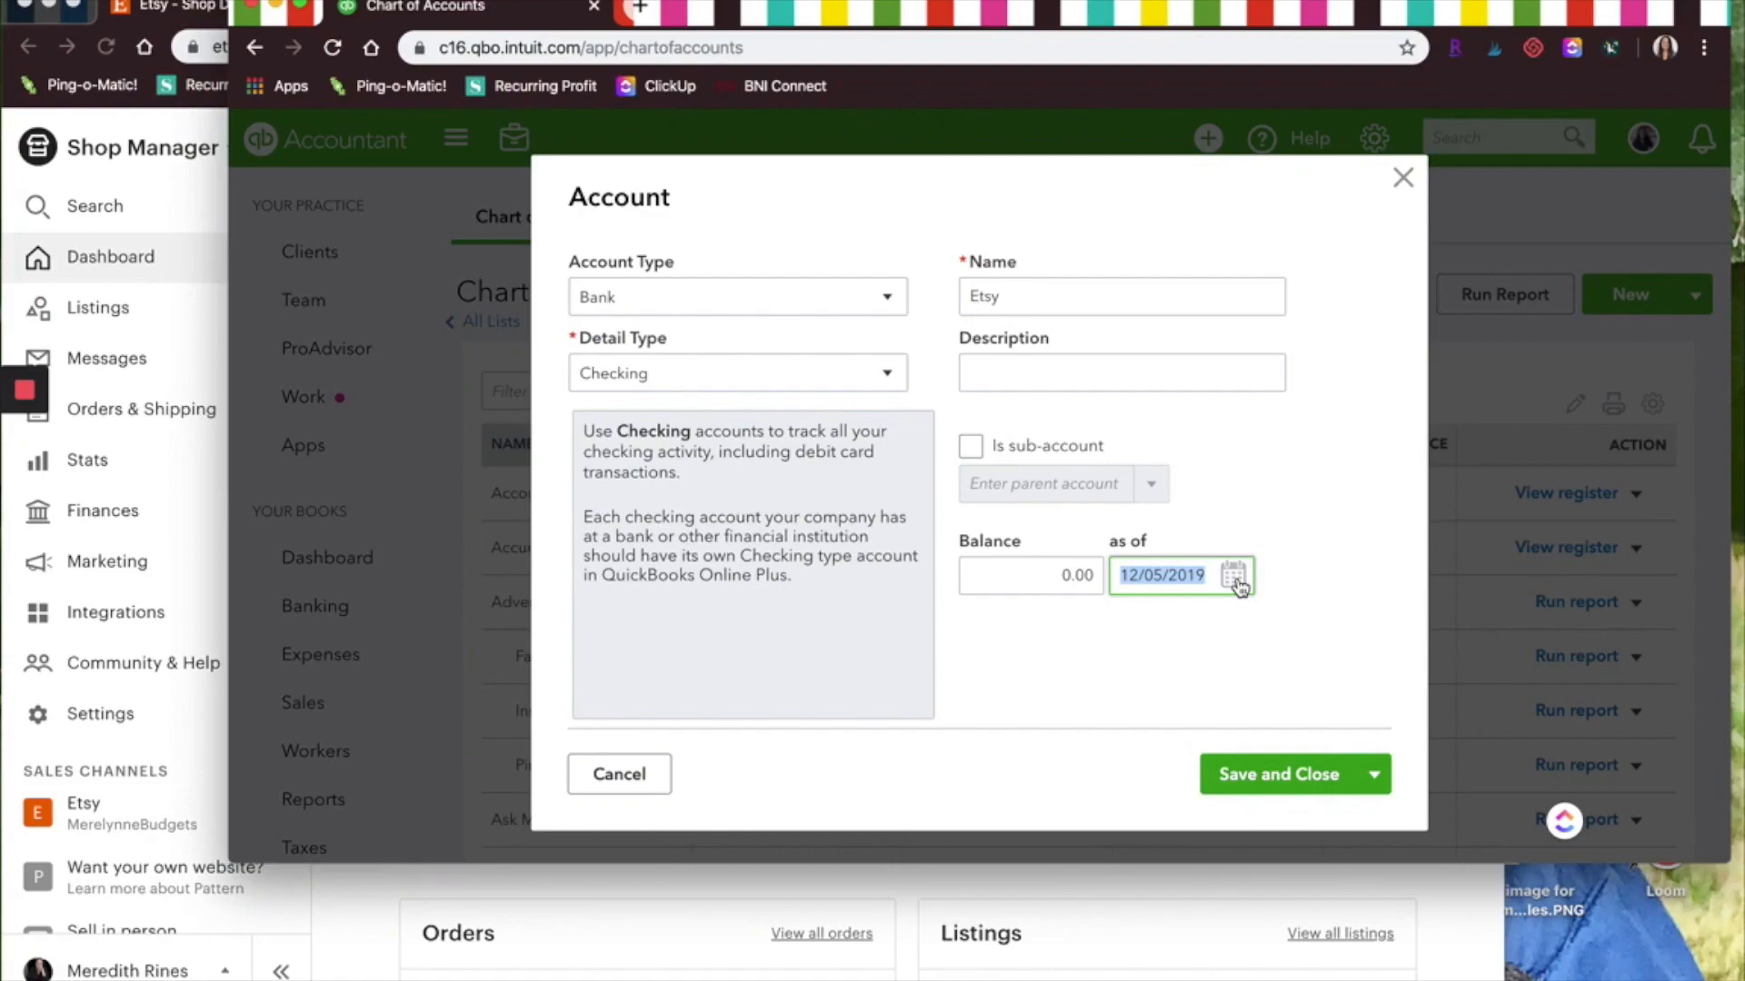
type("11/01/")
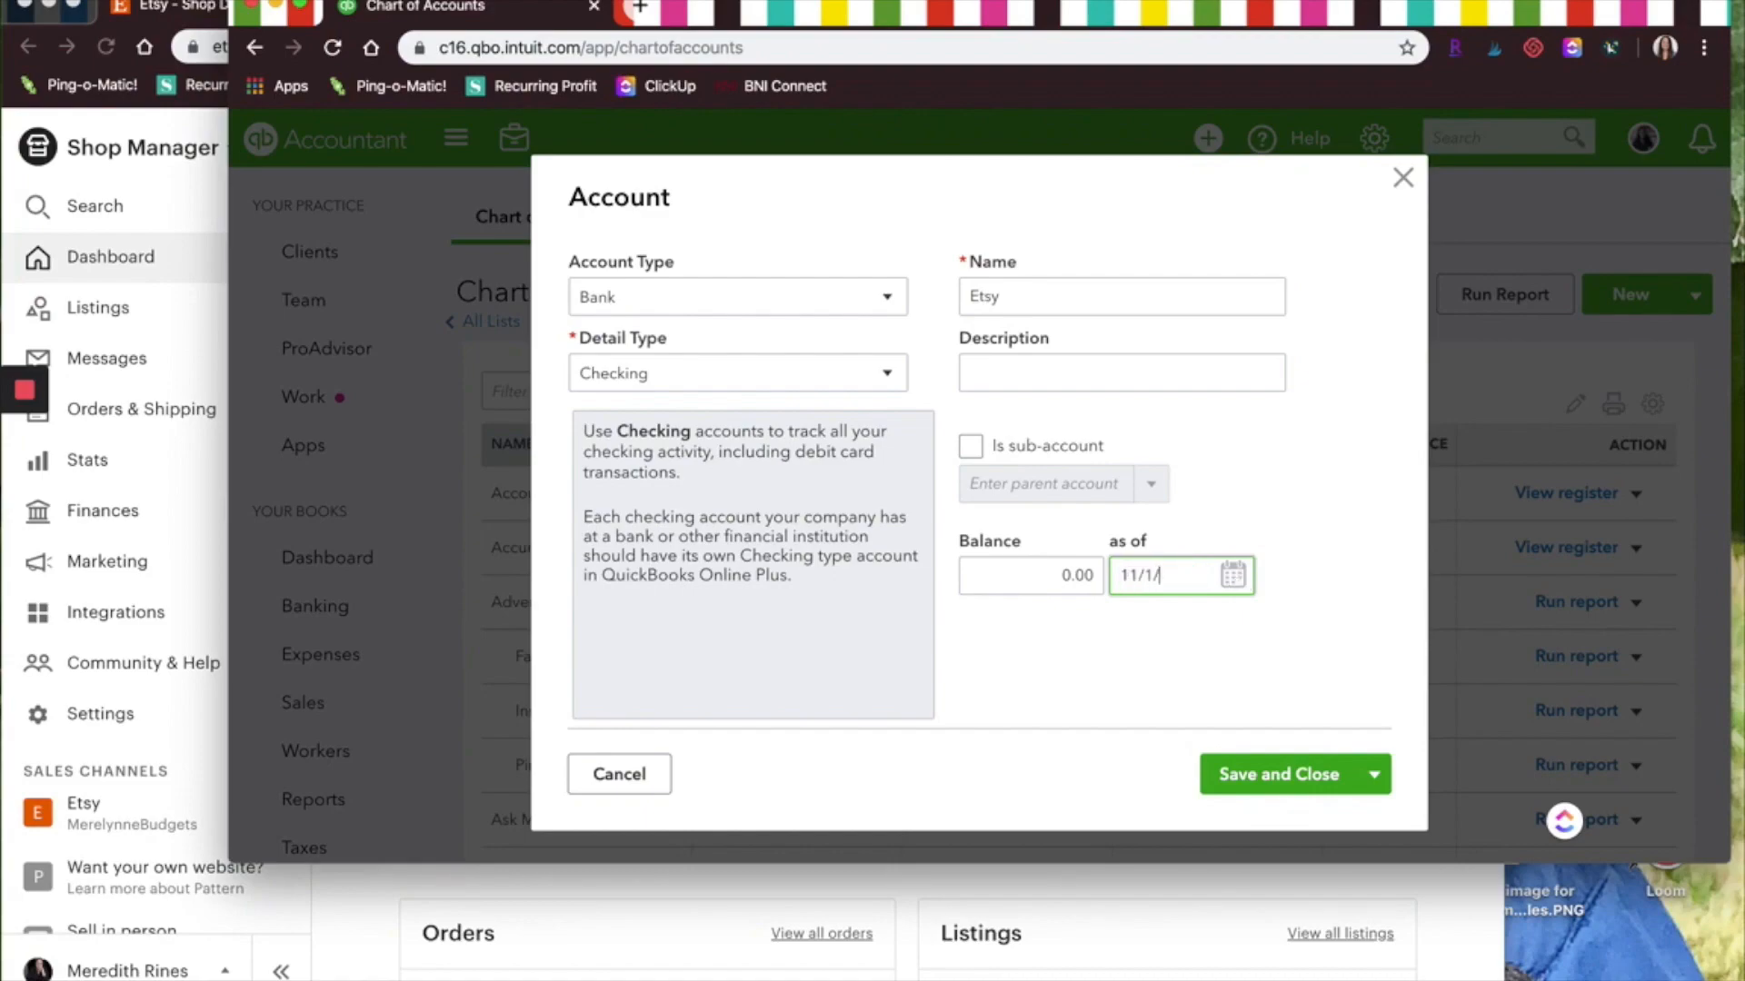
type("2019")
key("Tab")
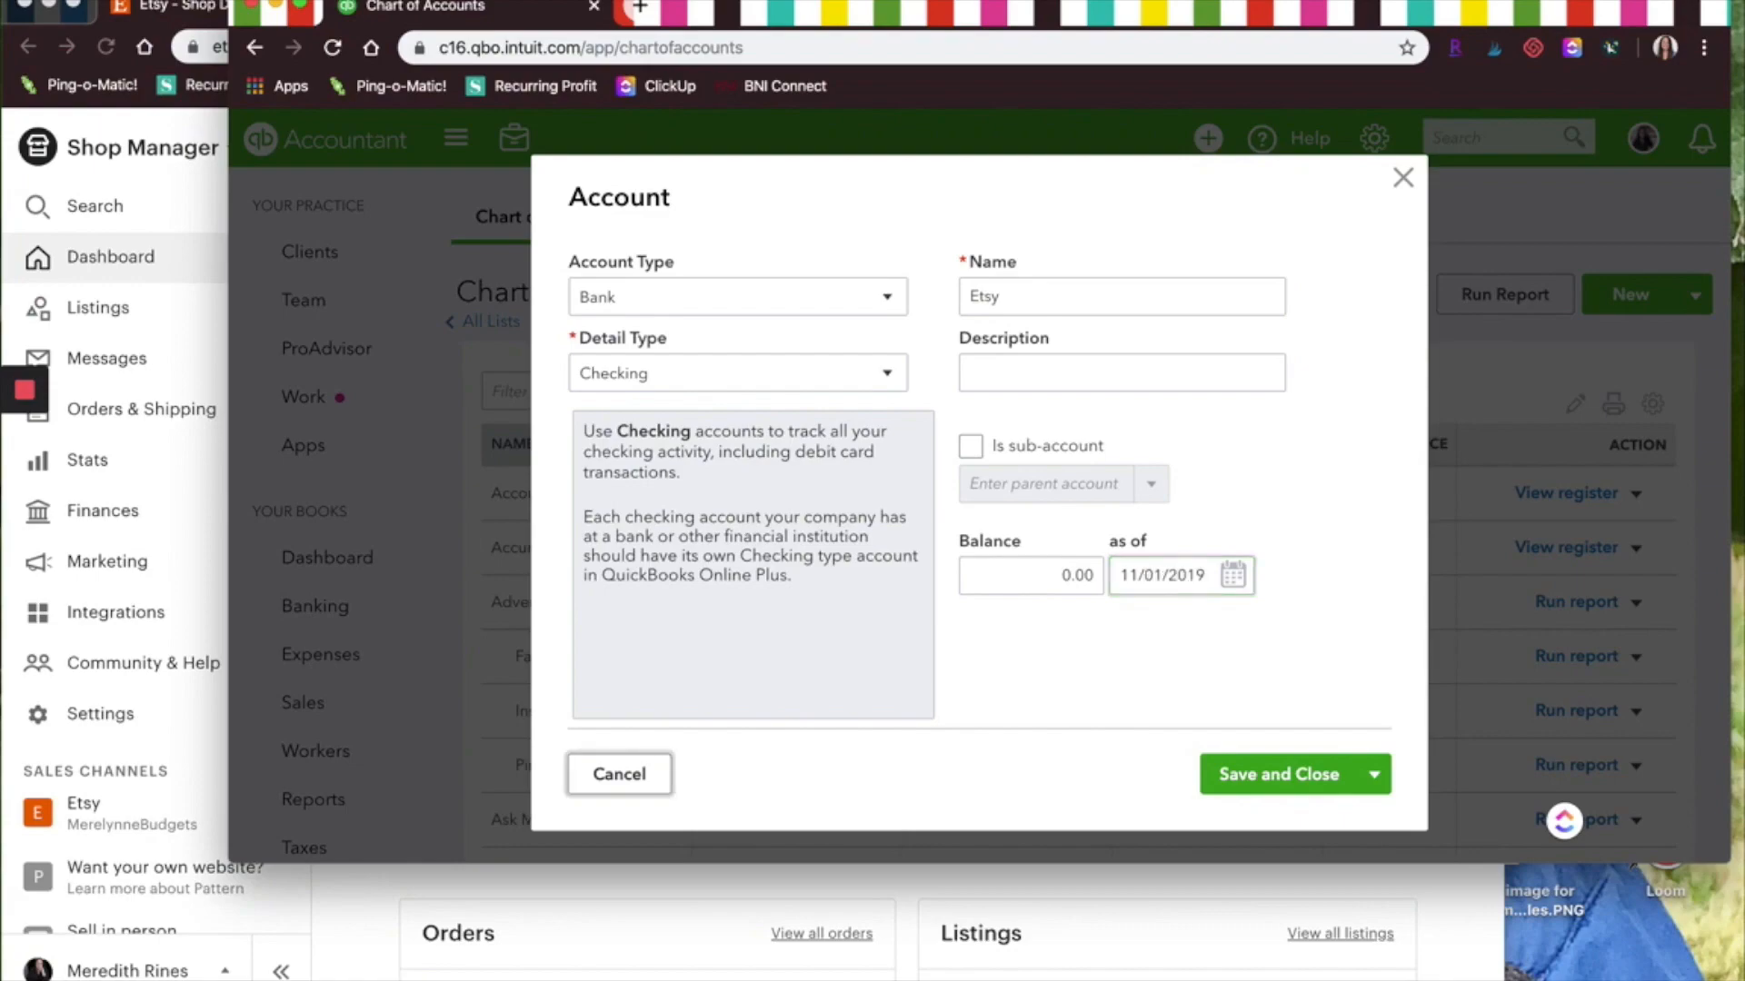
left_click(1286, 770)
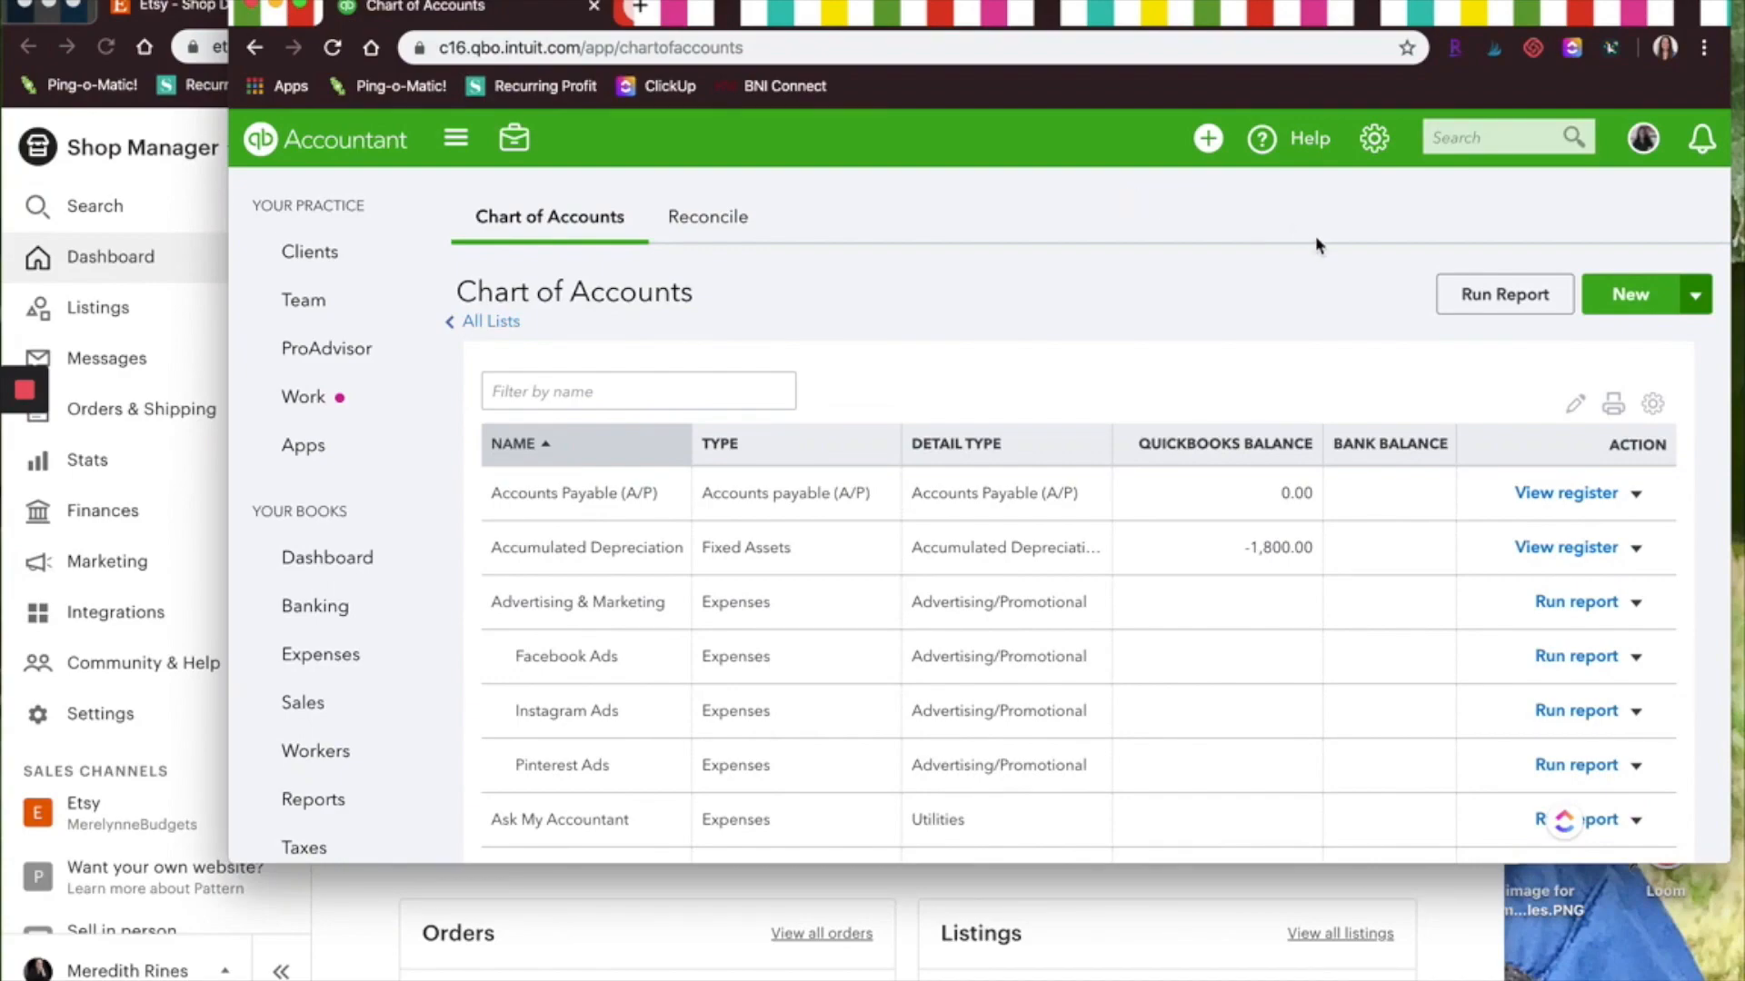
Start a new Income account with Sales of Product Income detail type named Etsy Sales
left_click(1606, 300)
left_click(635, 307)
left_click(612, 690)
left_click(733, 382)
left_click(701, 521)
triple_click(1140, 287)
type("Etsy Sales")
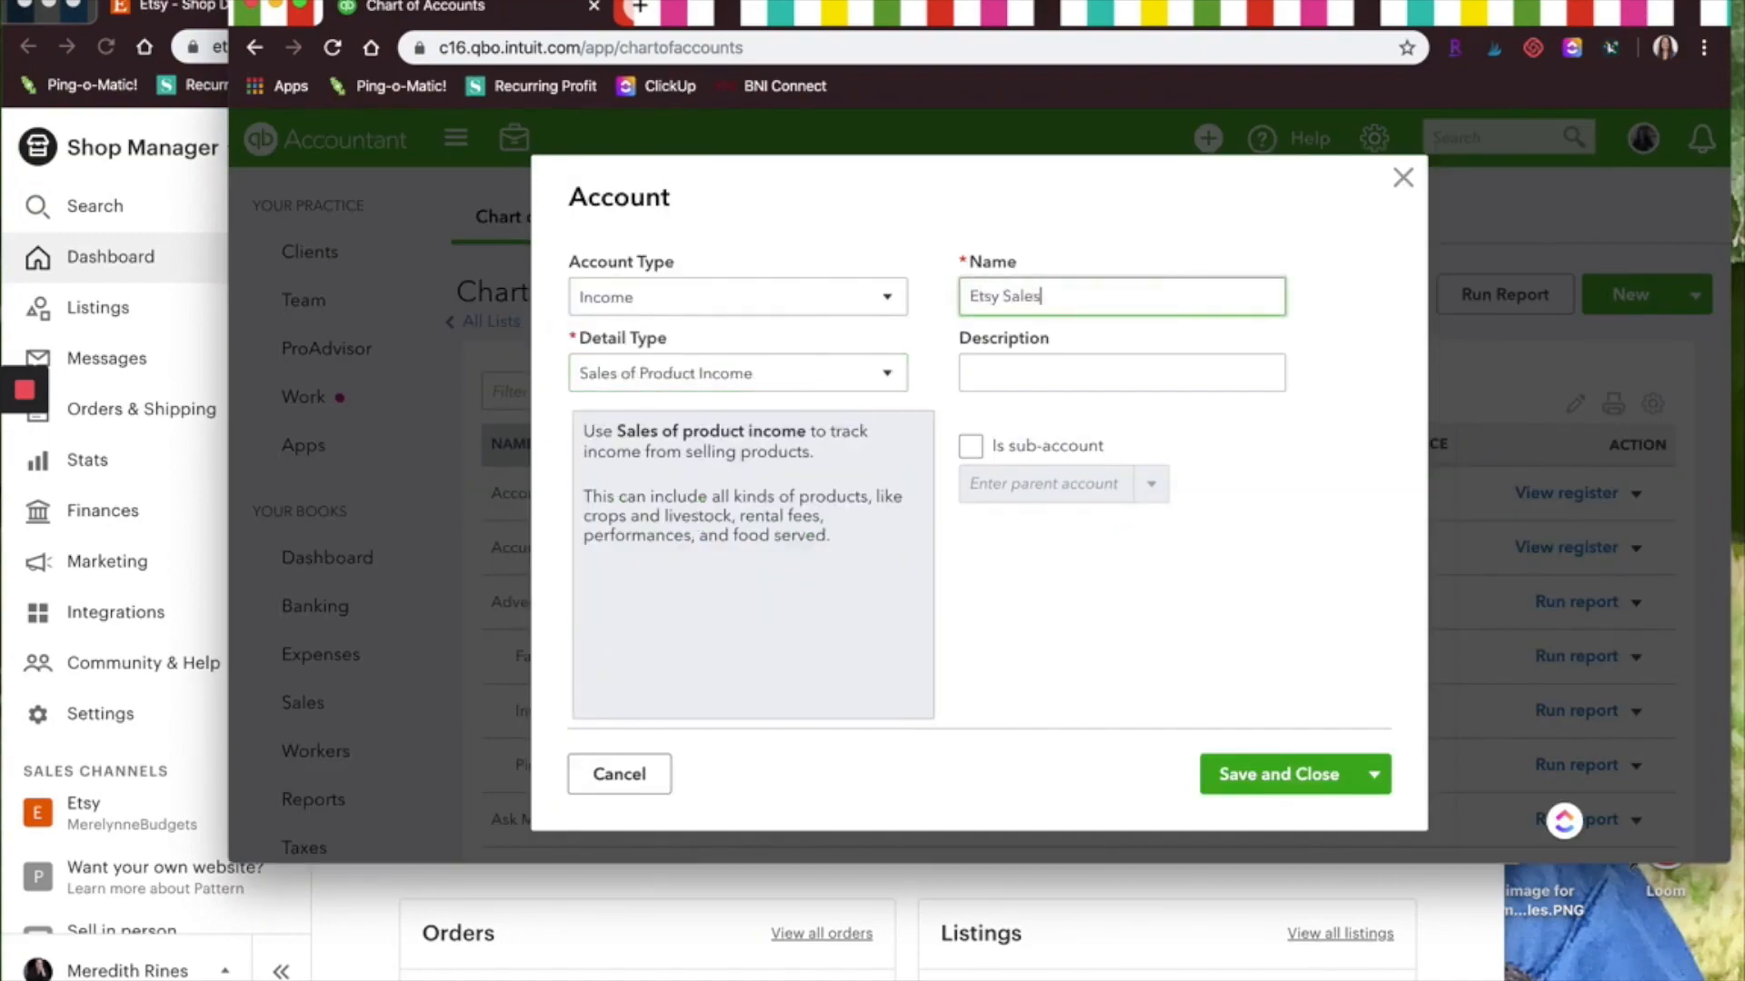
Make Etsy Sales a sub-account of Sales and save it
left_click(970, 446)
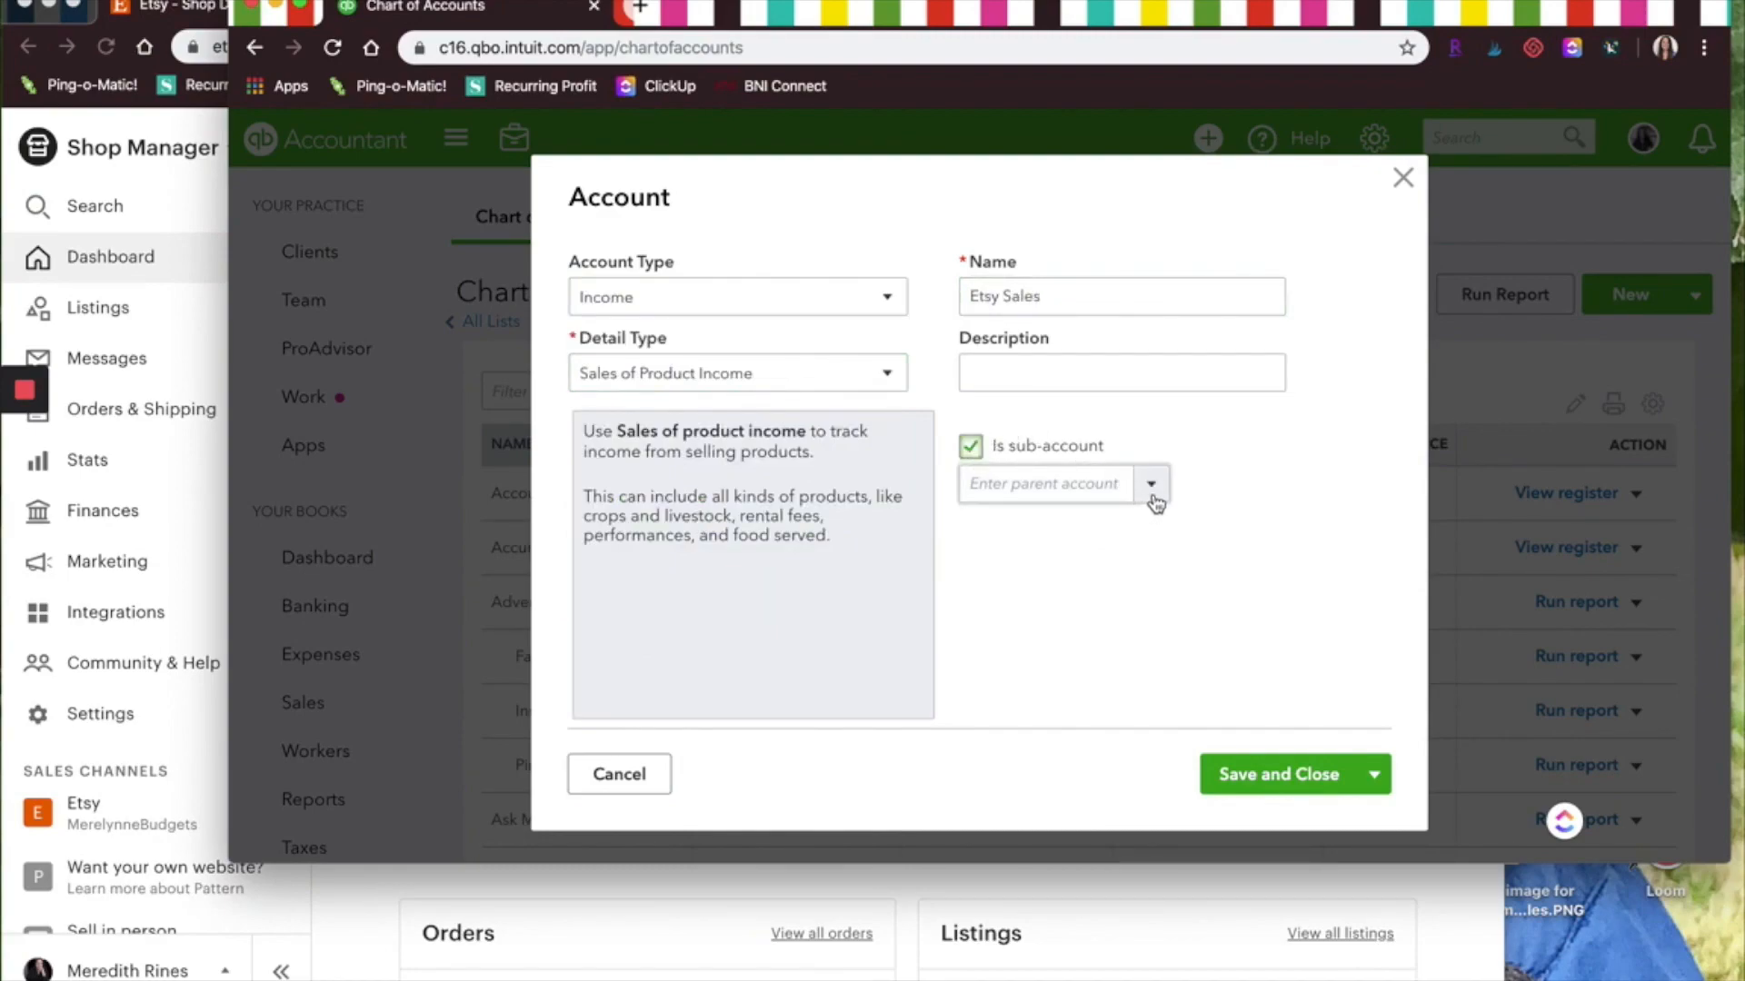
left_click(1152, 496)
scroll(1117, 668, "down", 2)
scroll(1116, 668, "down", 3)
left_click(999, 738)
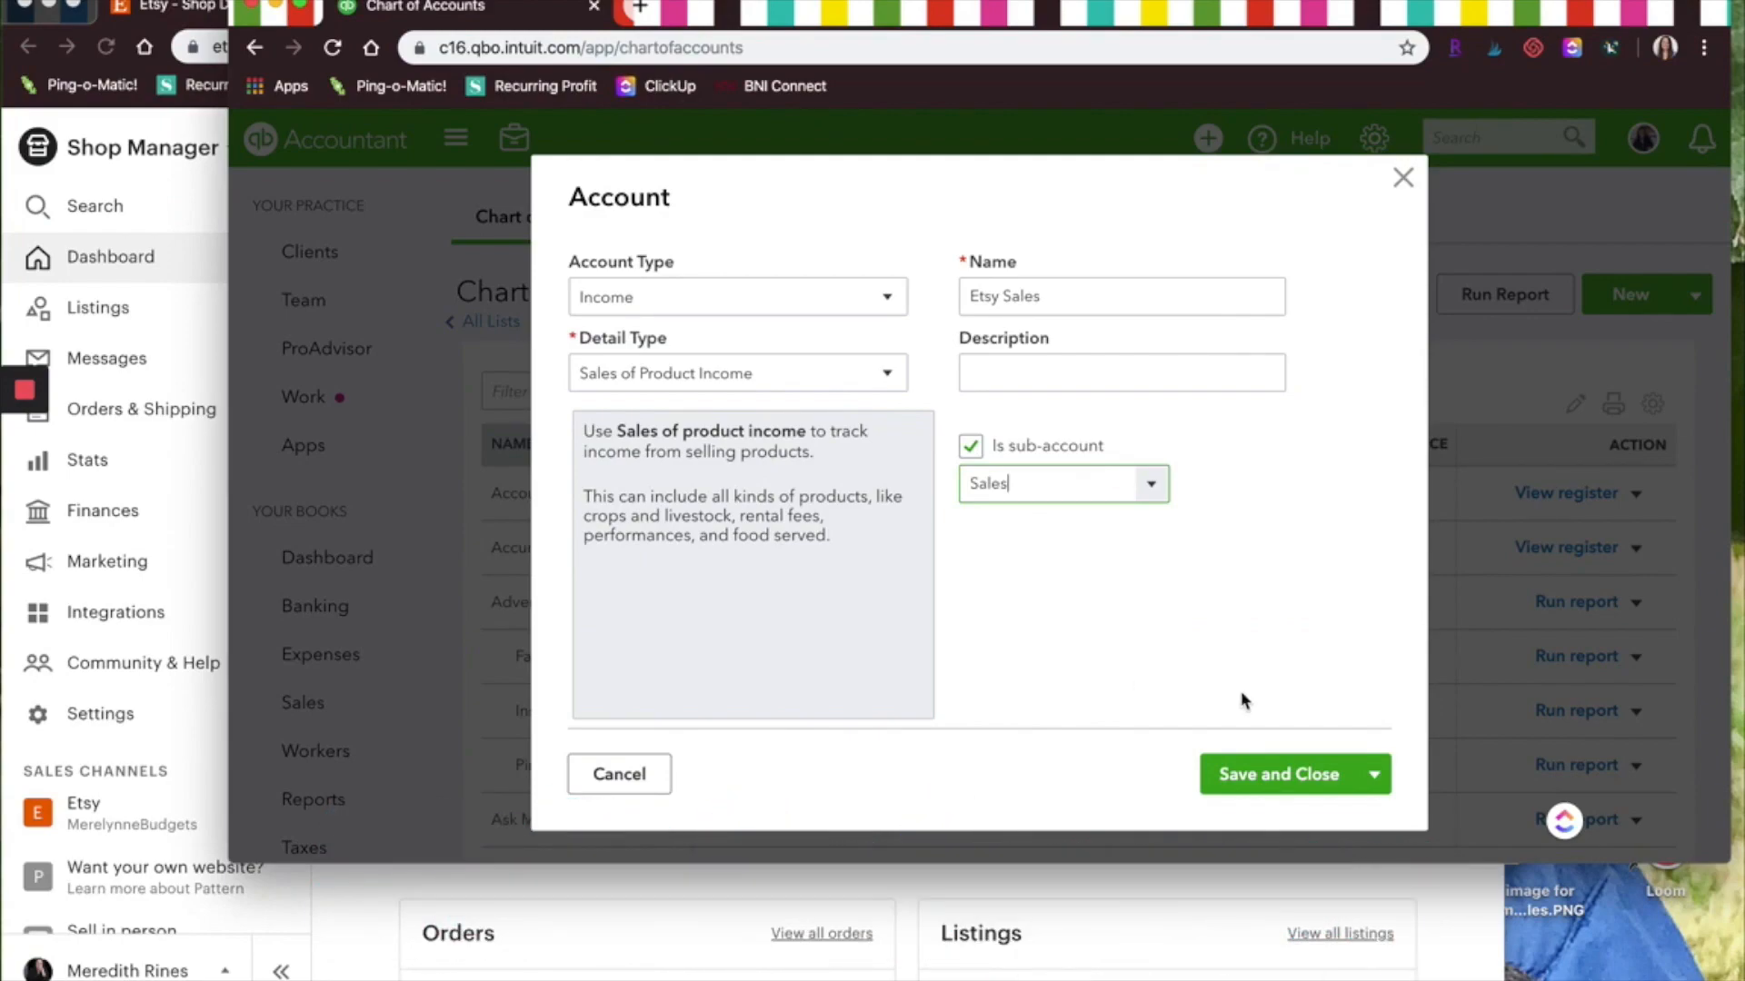
left_click(1254, 781)
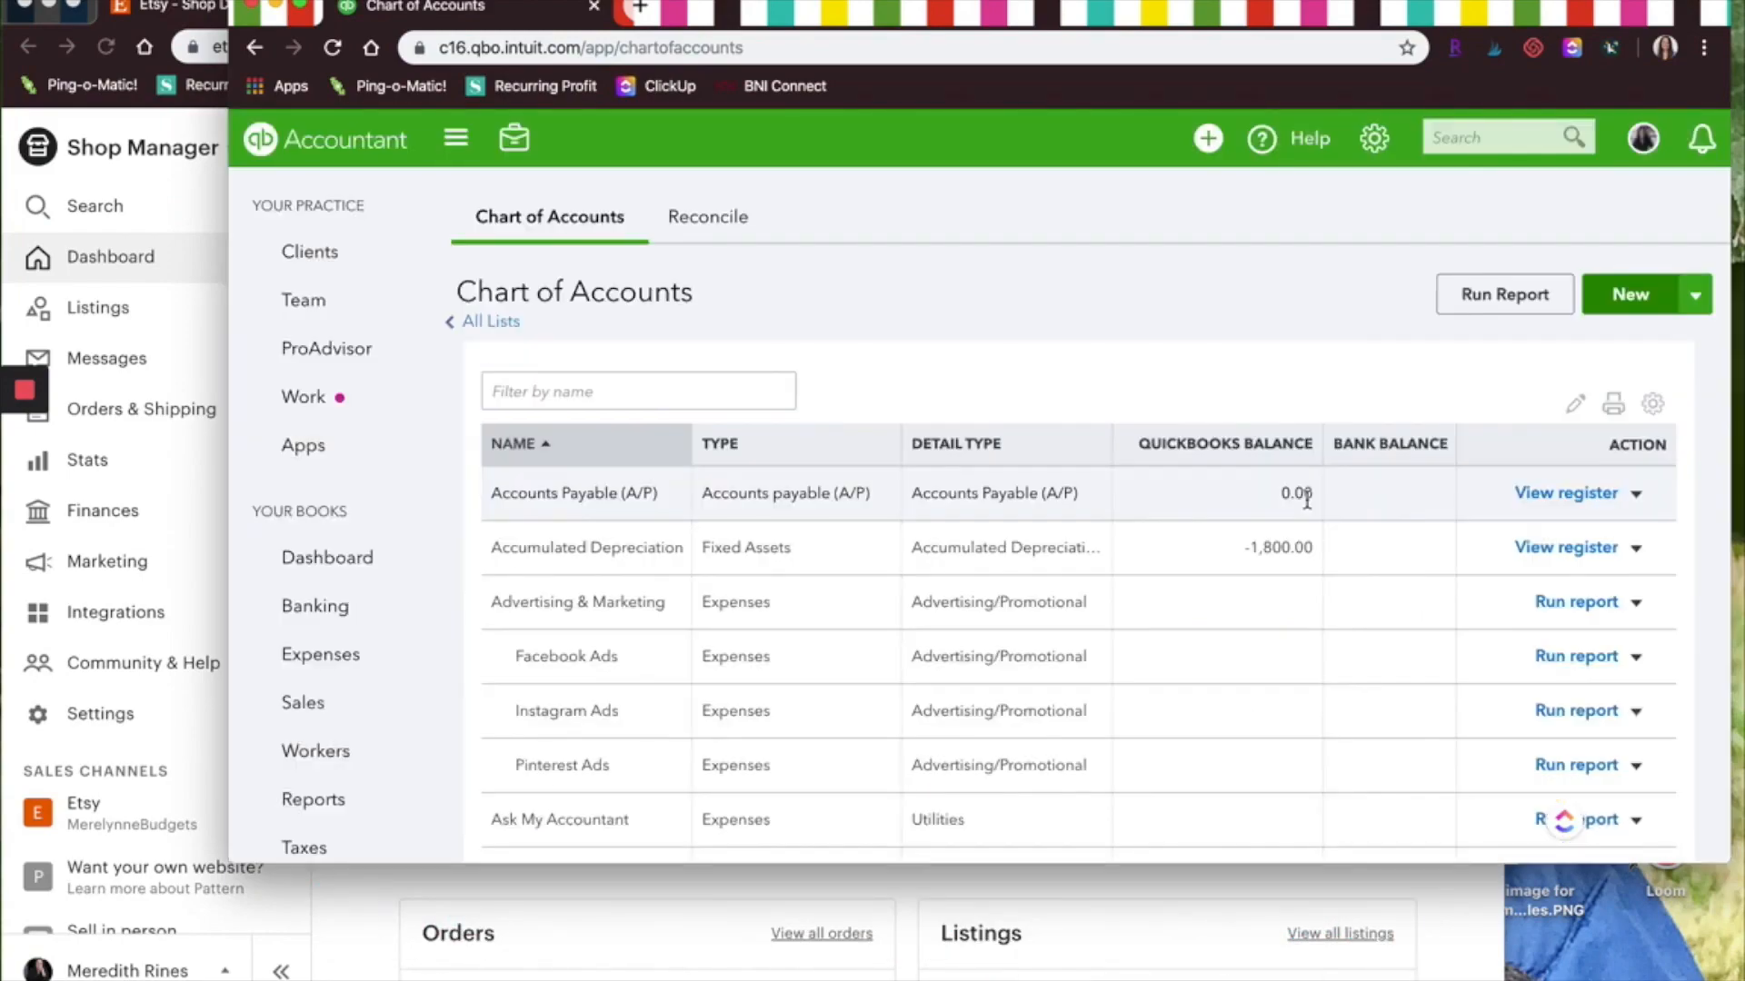
Start a new Income account with Service/Fee Income detail type named Etsy Income: Shipping
left_click(1623, 295)
left_click(800, 297)
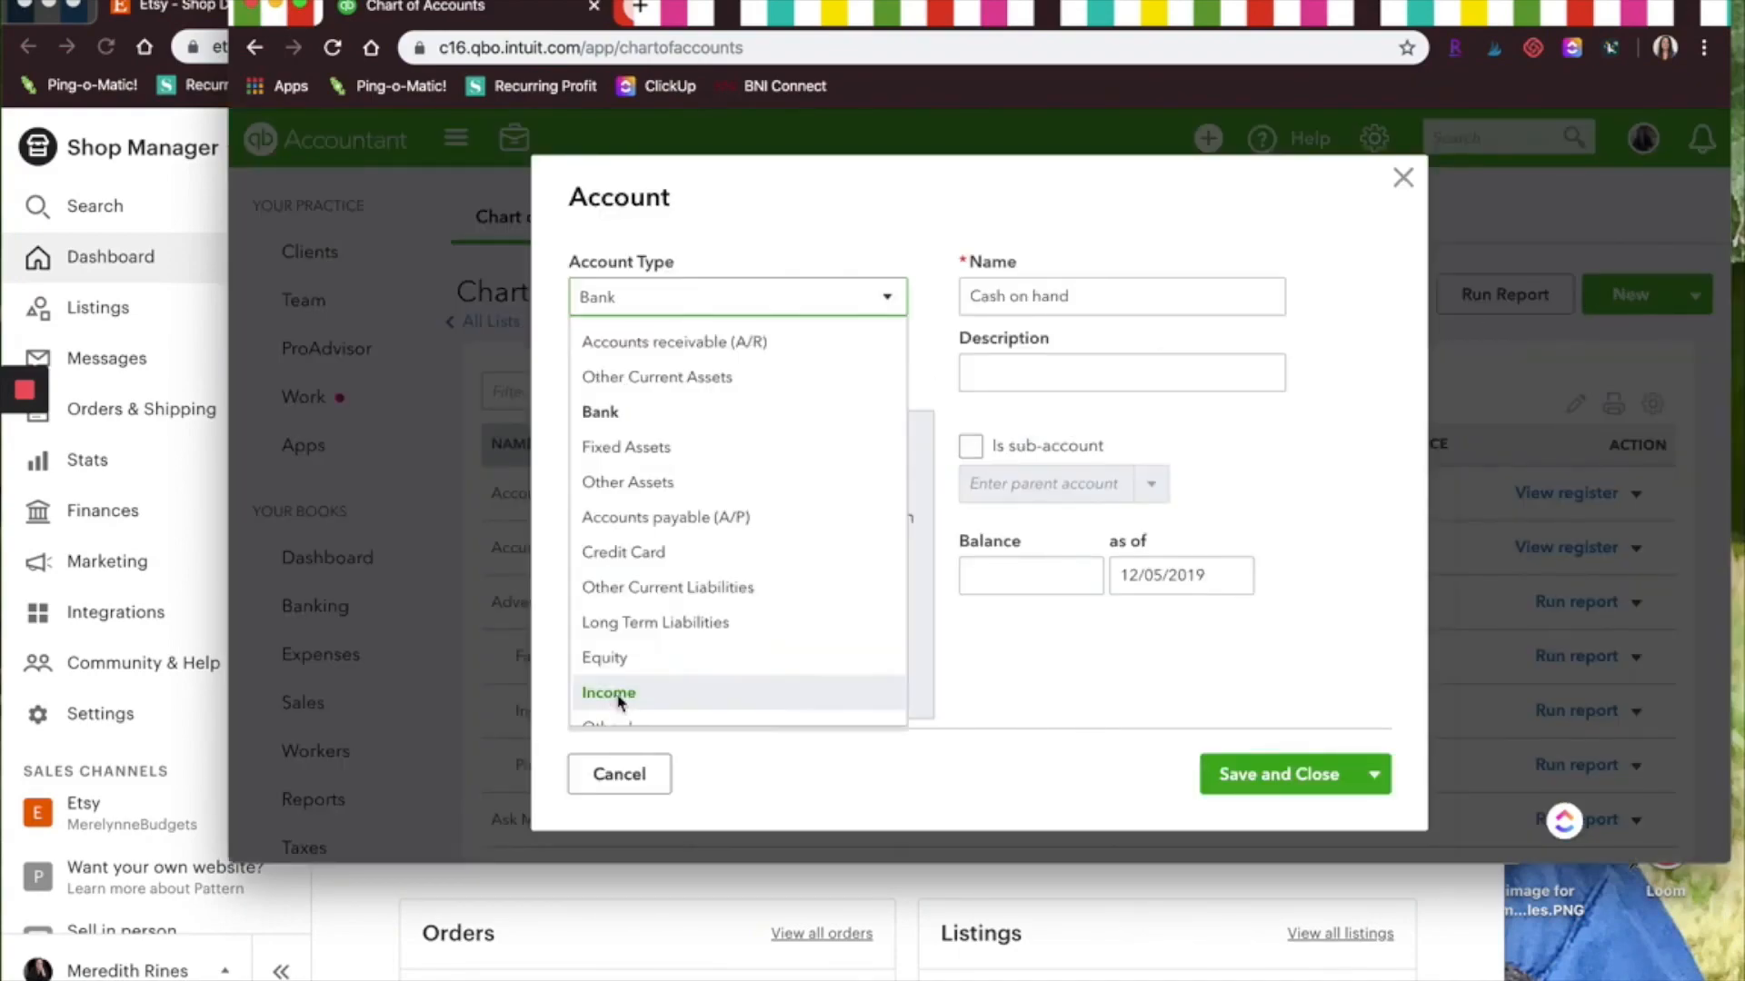
left_click(618, 695)
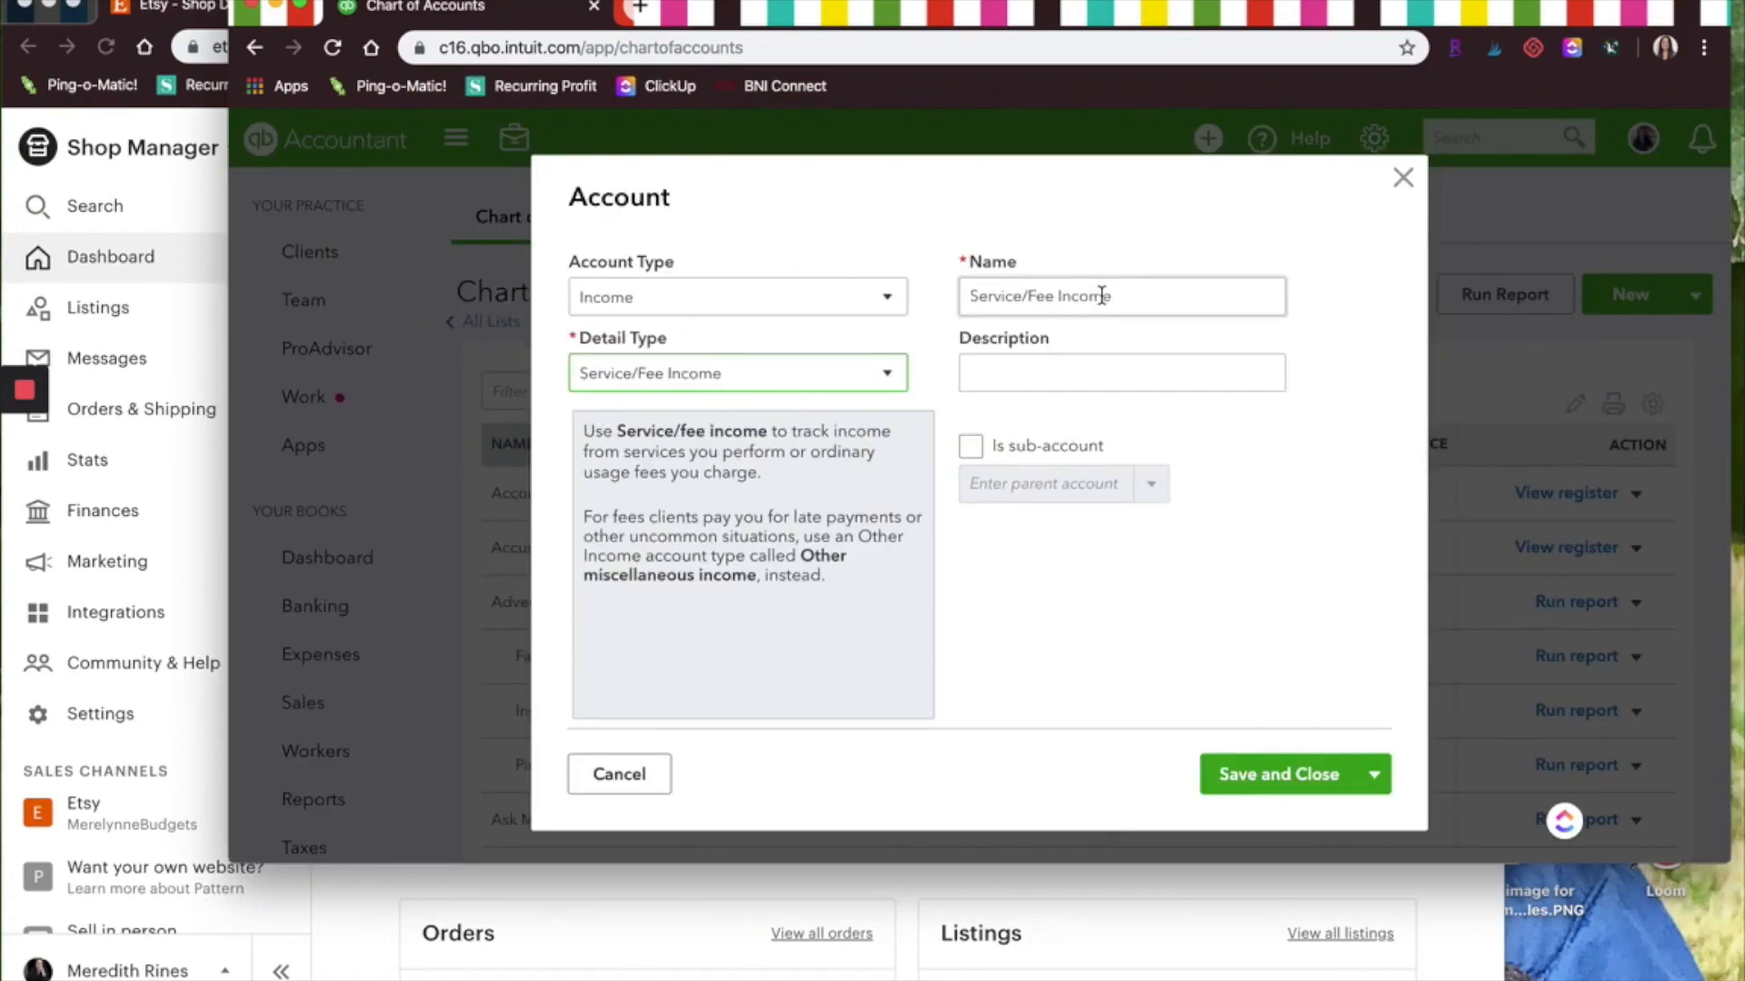
triple_click(1101, 296)
type("Etsy Income: Shipping")
Set the shipping income account as a sub-account of Sales
left_click(1054, 447)
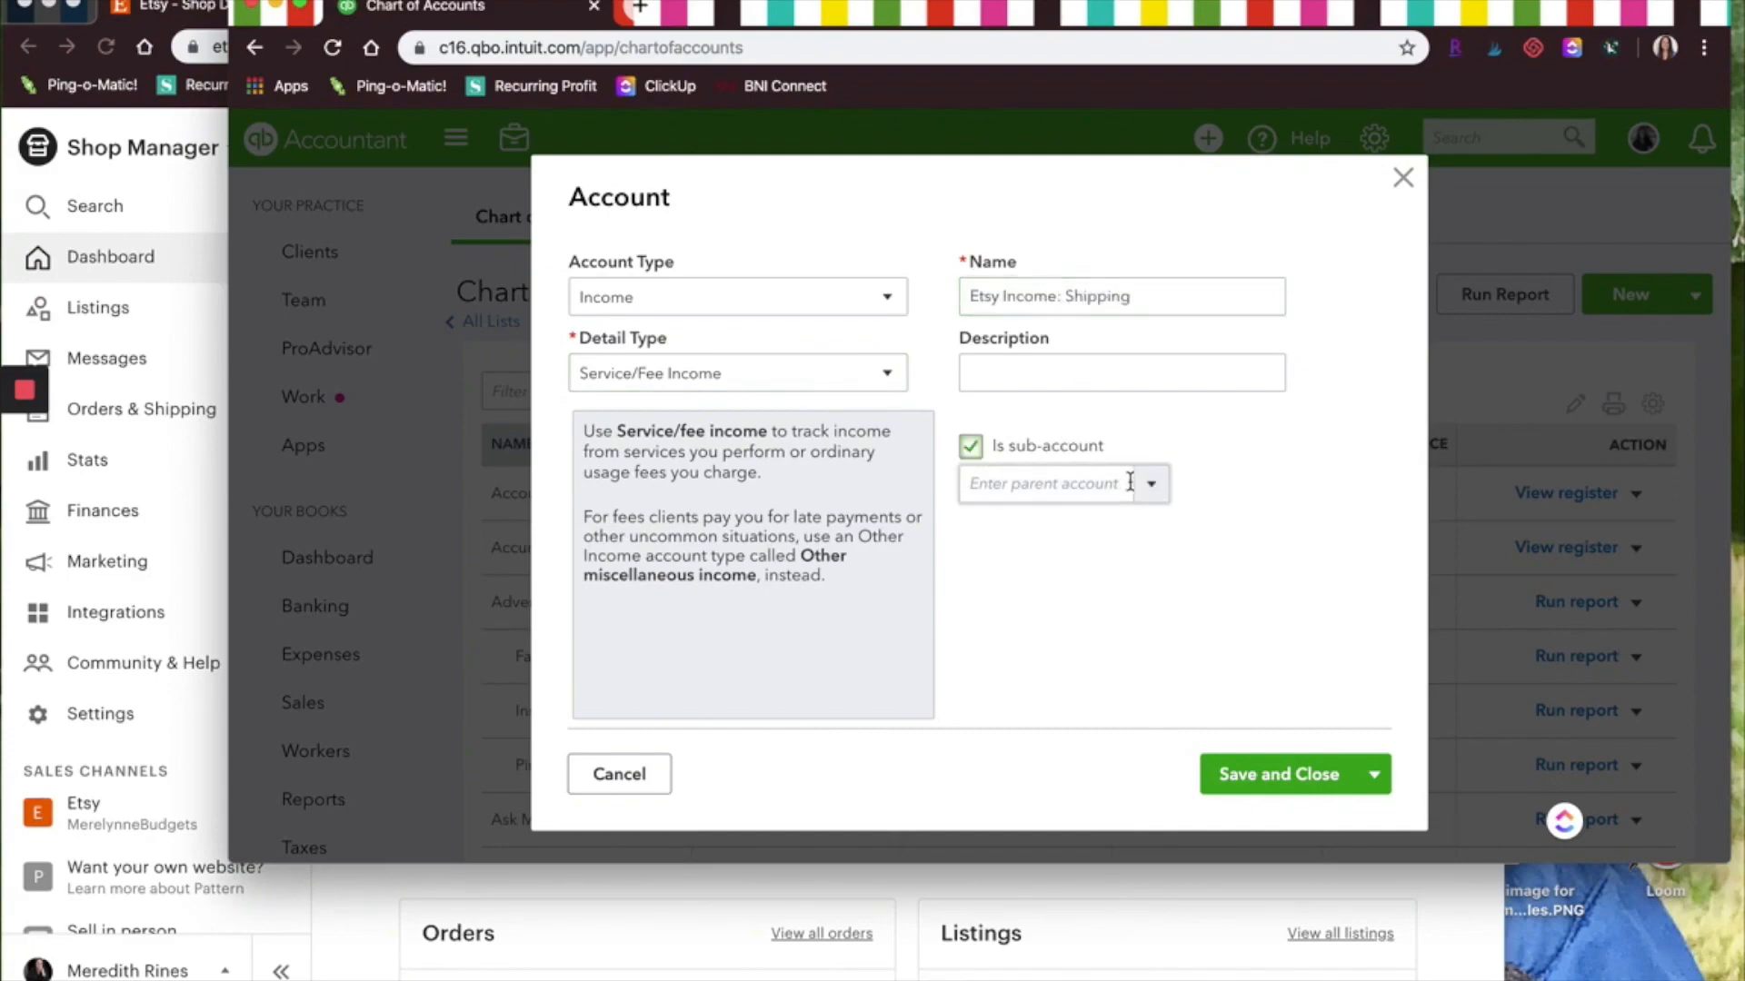
left_click(1150, 483)
left_click(997, 741)
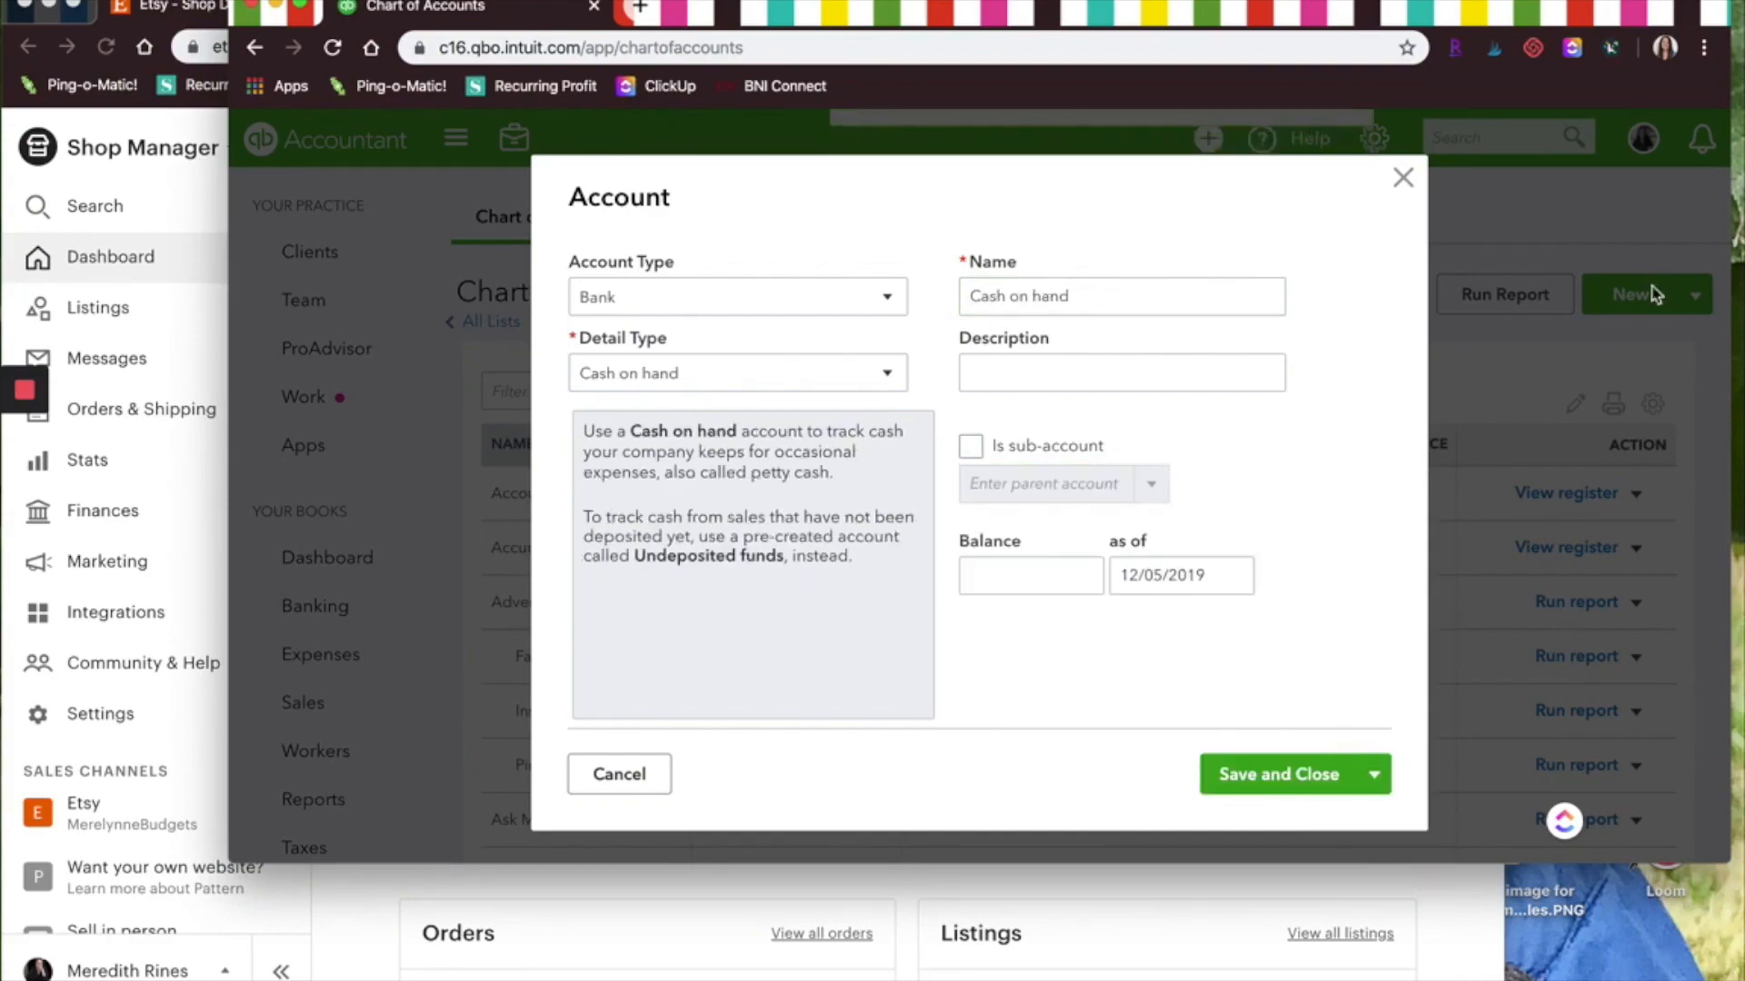
Create an Income account named Etsy Discounts with Discounts/Refunds Given detail type as a sub-account of Sales
left_click(773, 297)
left_click(621, 704)
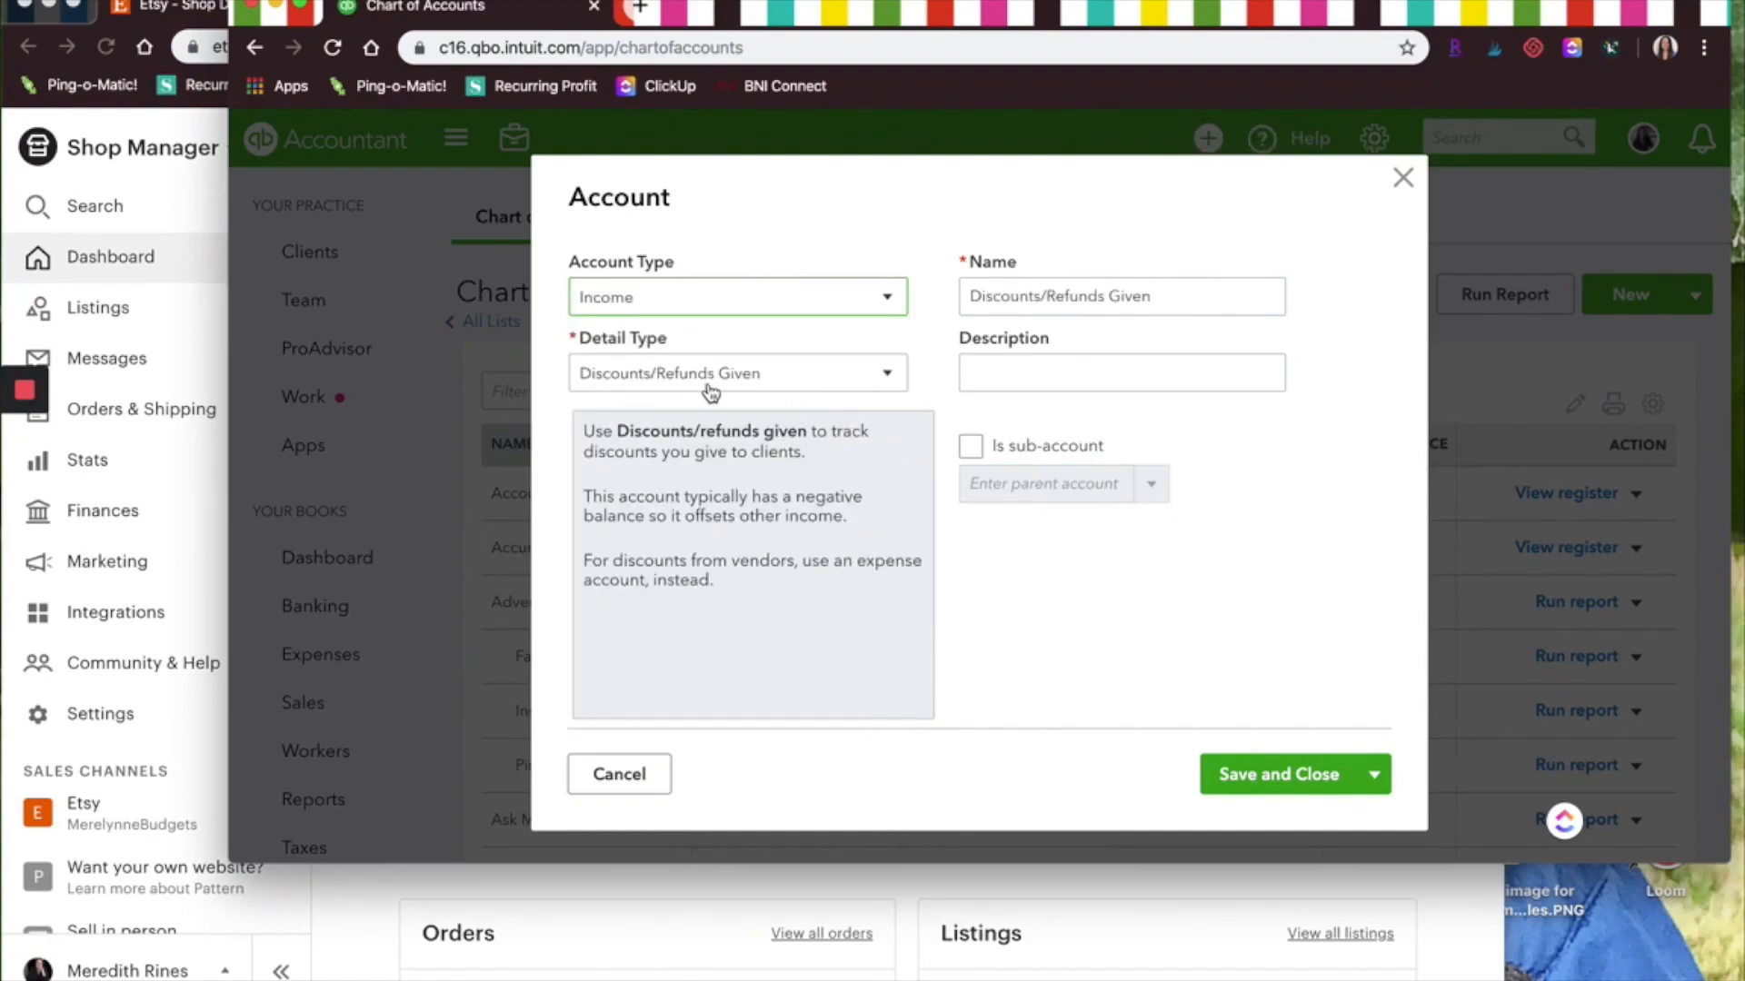
type("Etsy Discounts")
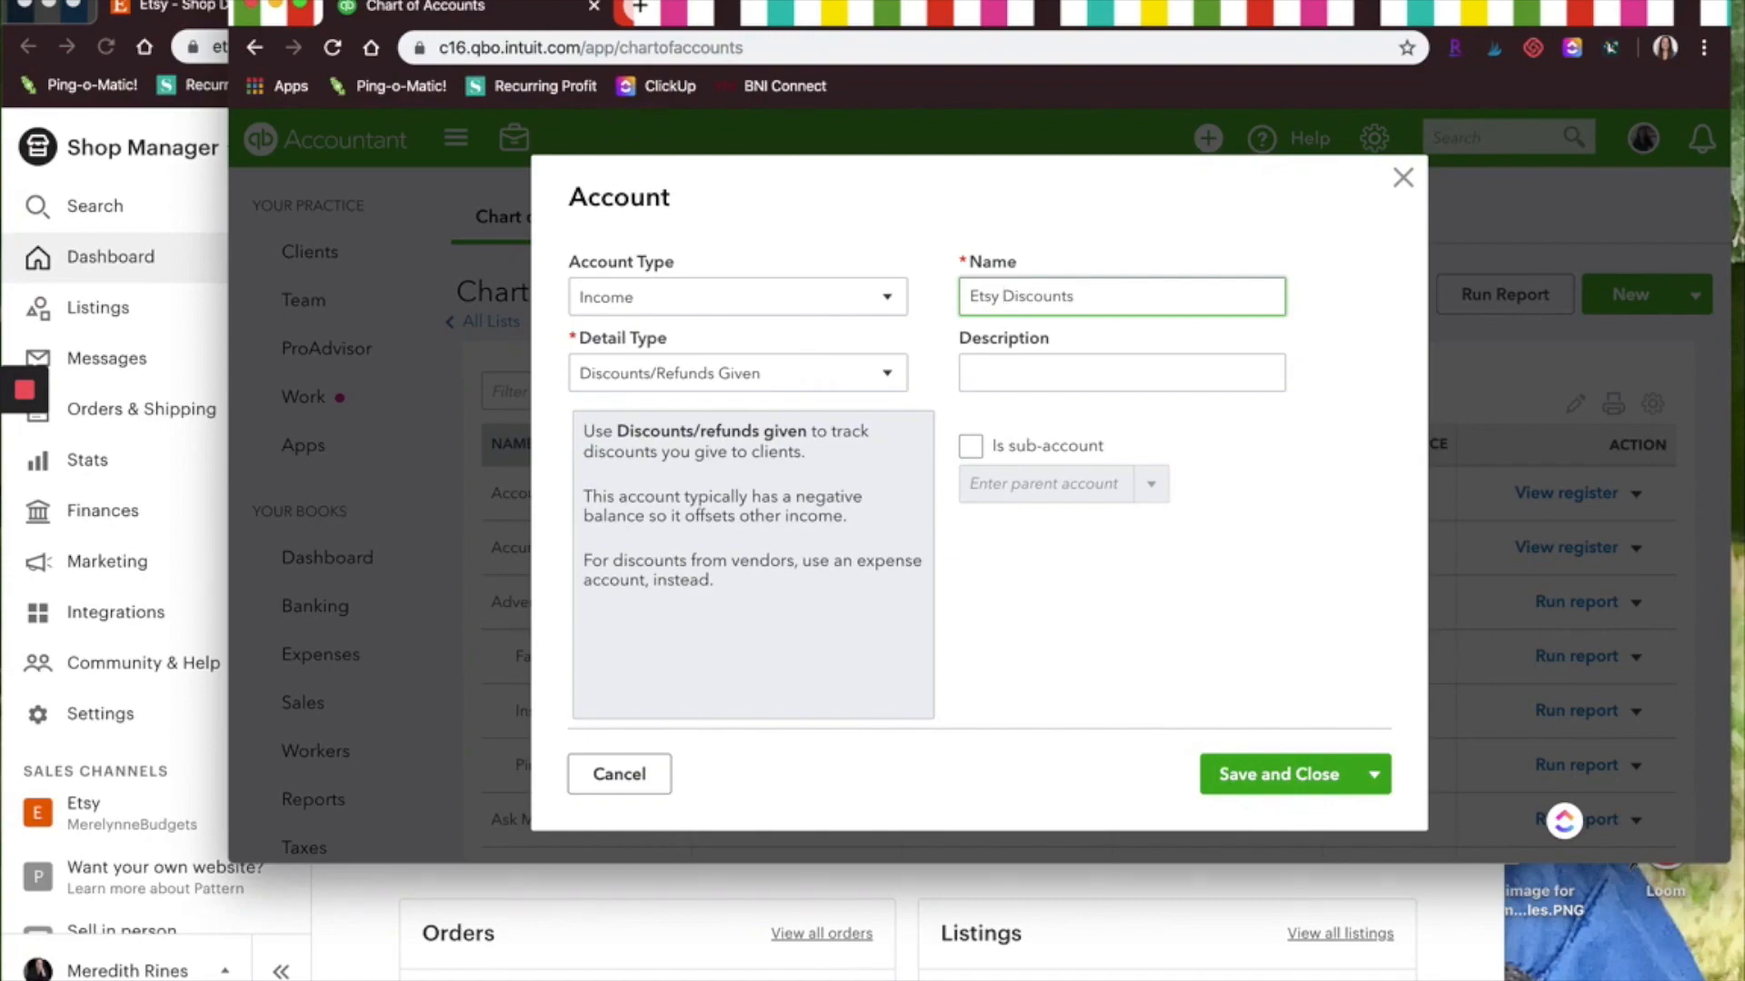
left_click(972, 446)
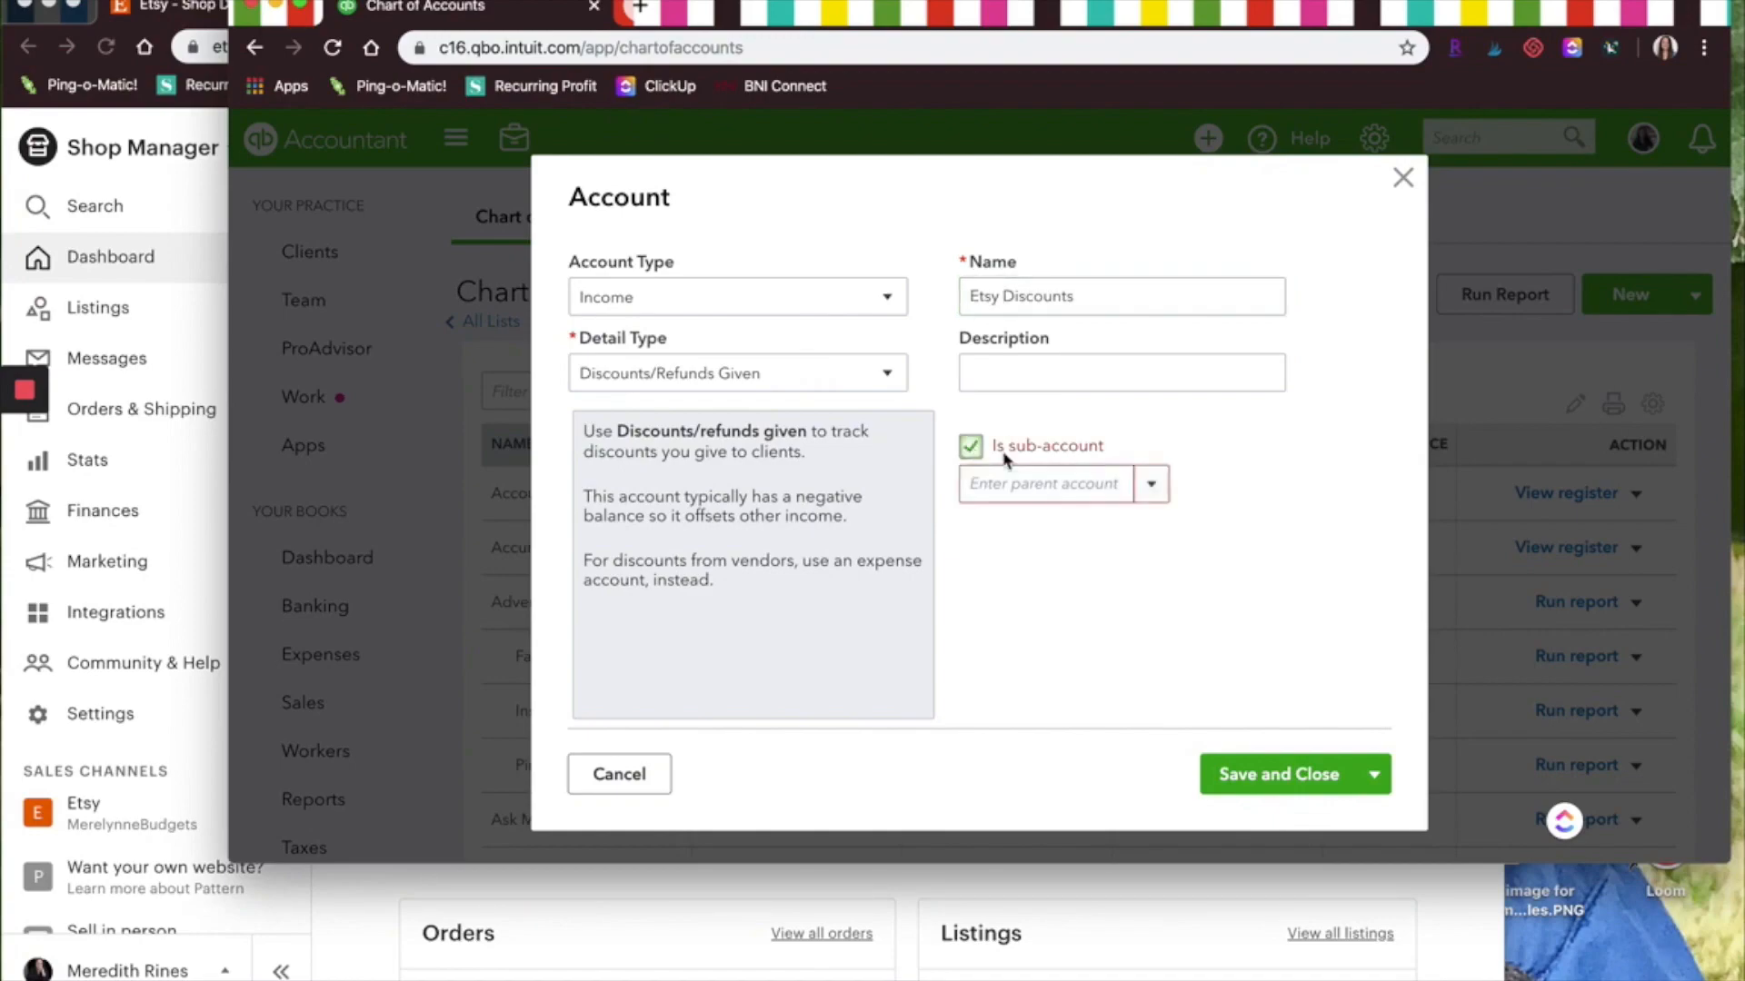
left_click(1151, 484)
left_click(1024, 725)
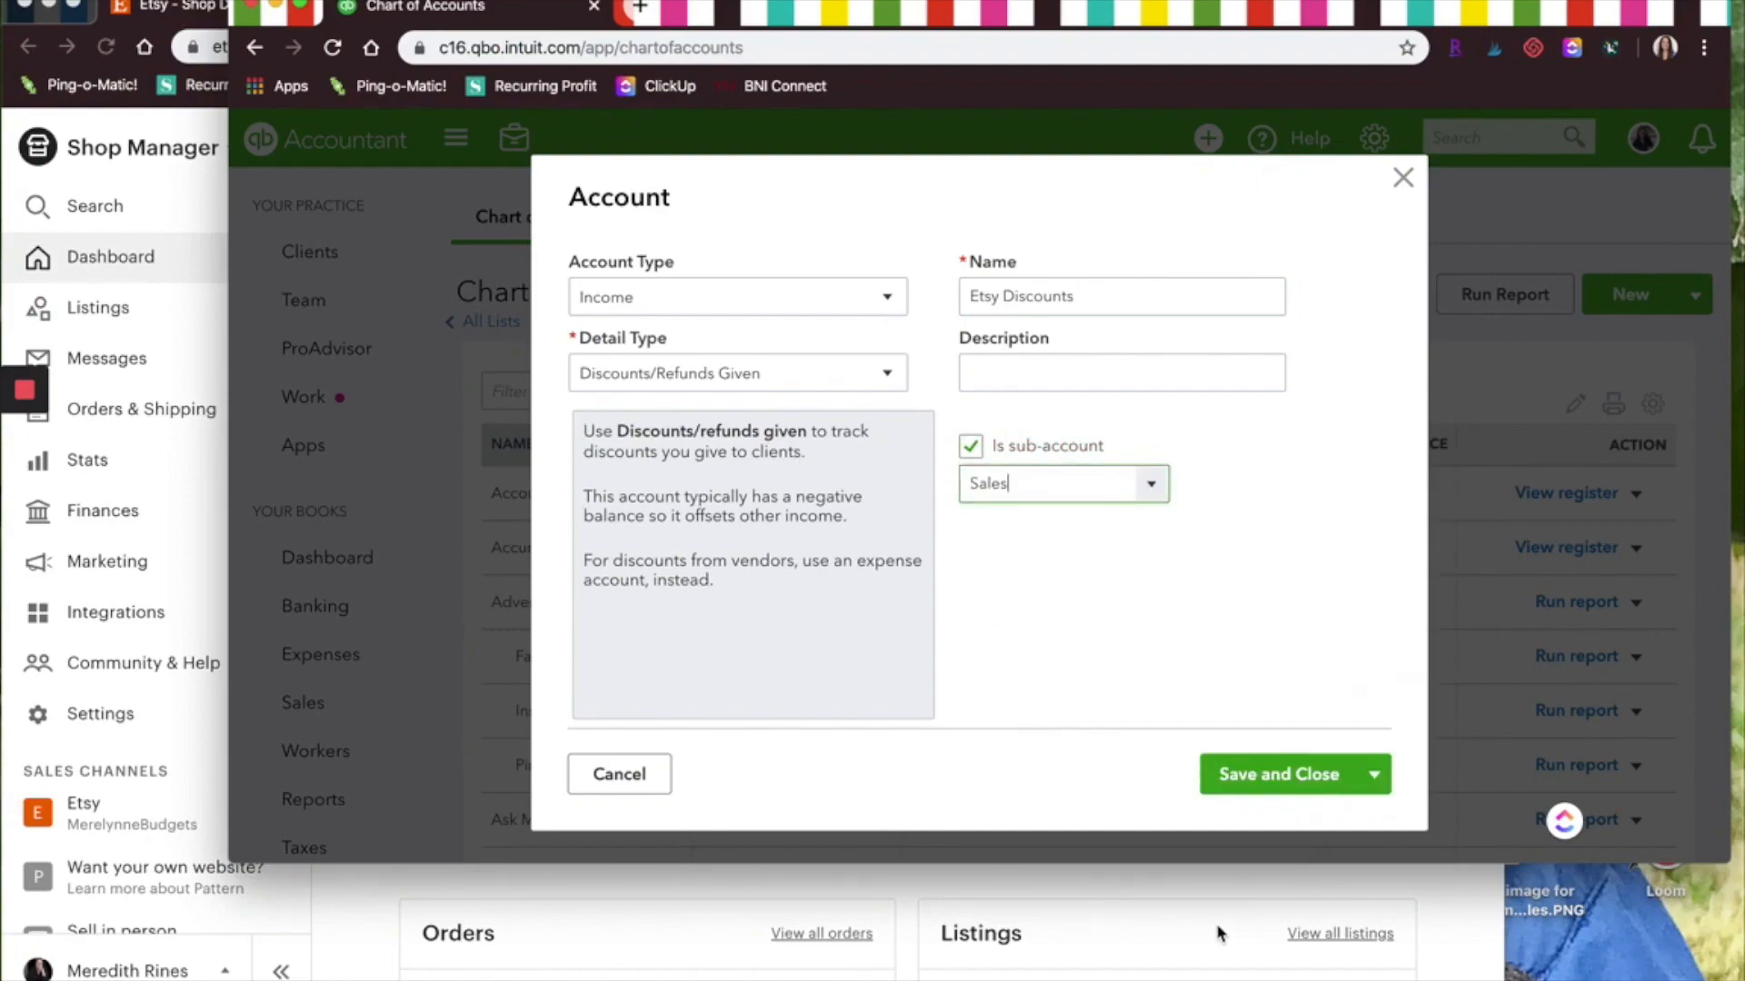
left_click(1290, 780)
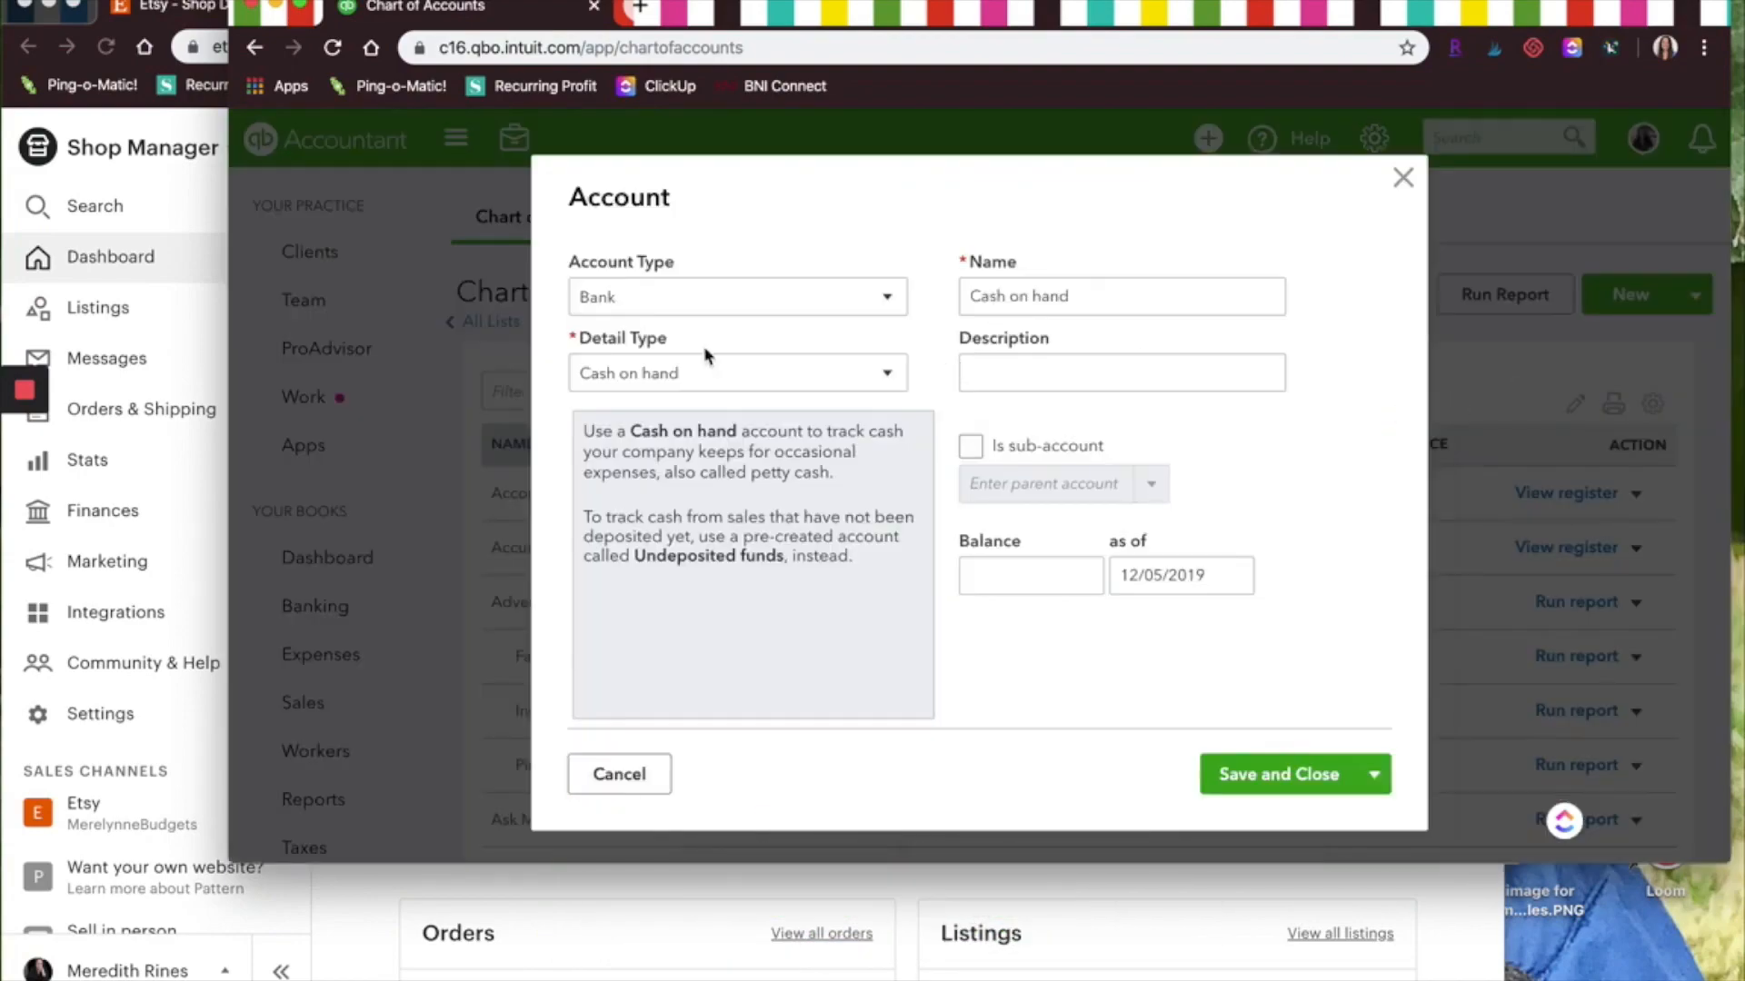
Create an Income account named Etsy Refunds with Discounts/Refunds Given detail type as a sub-account of Sales
left_click(705, 305)
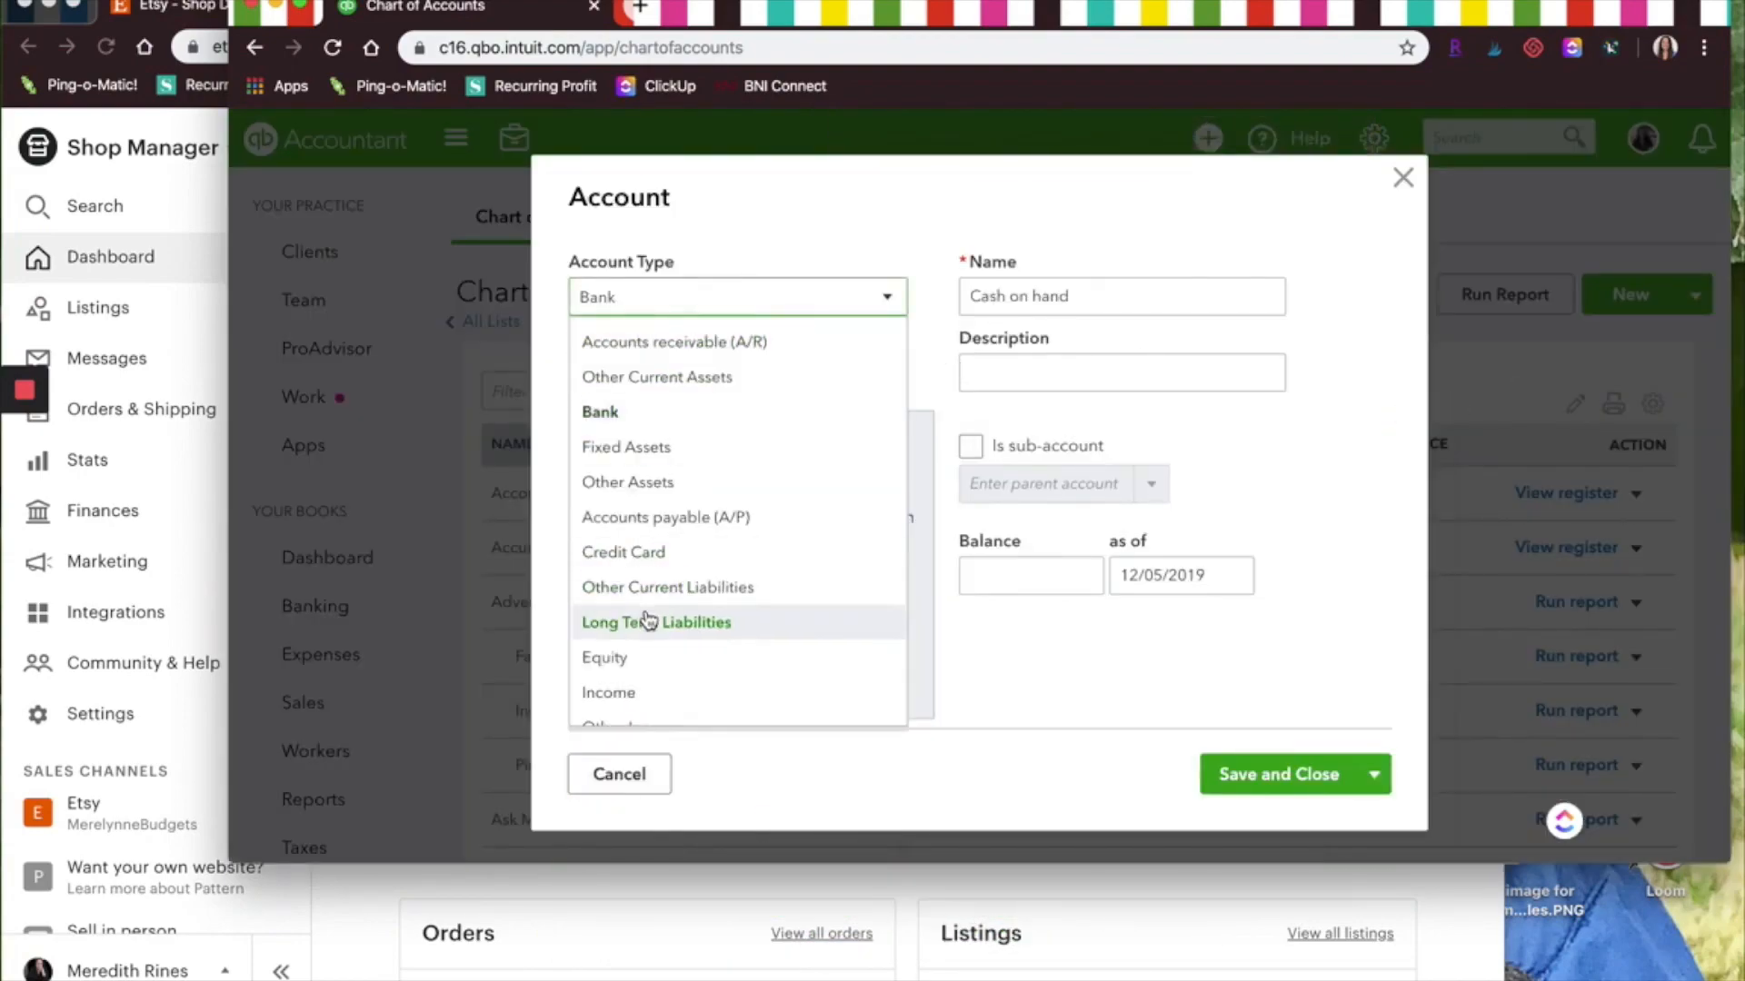
left_click(615, 695)
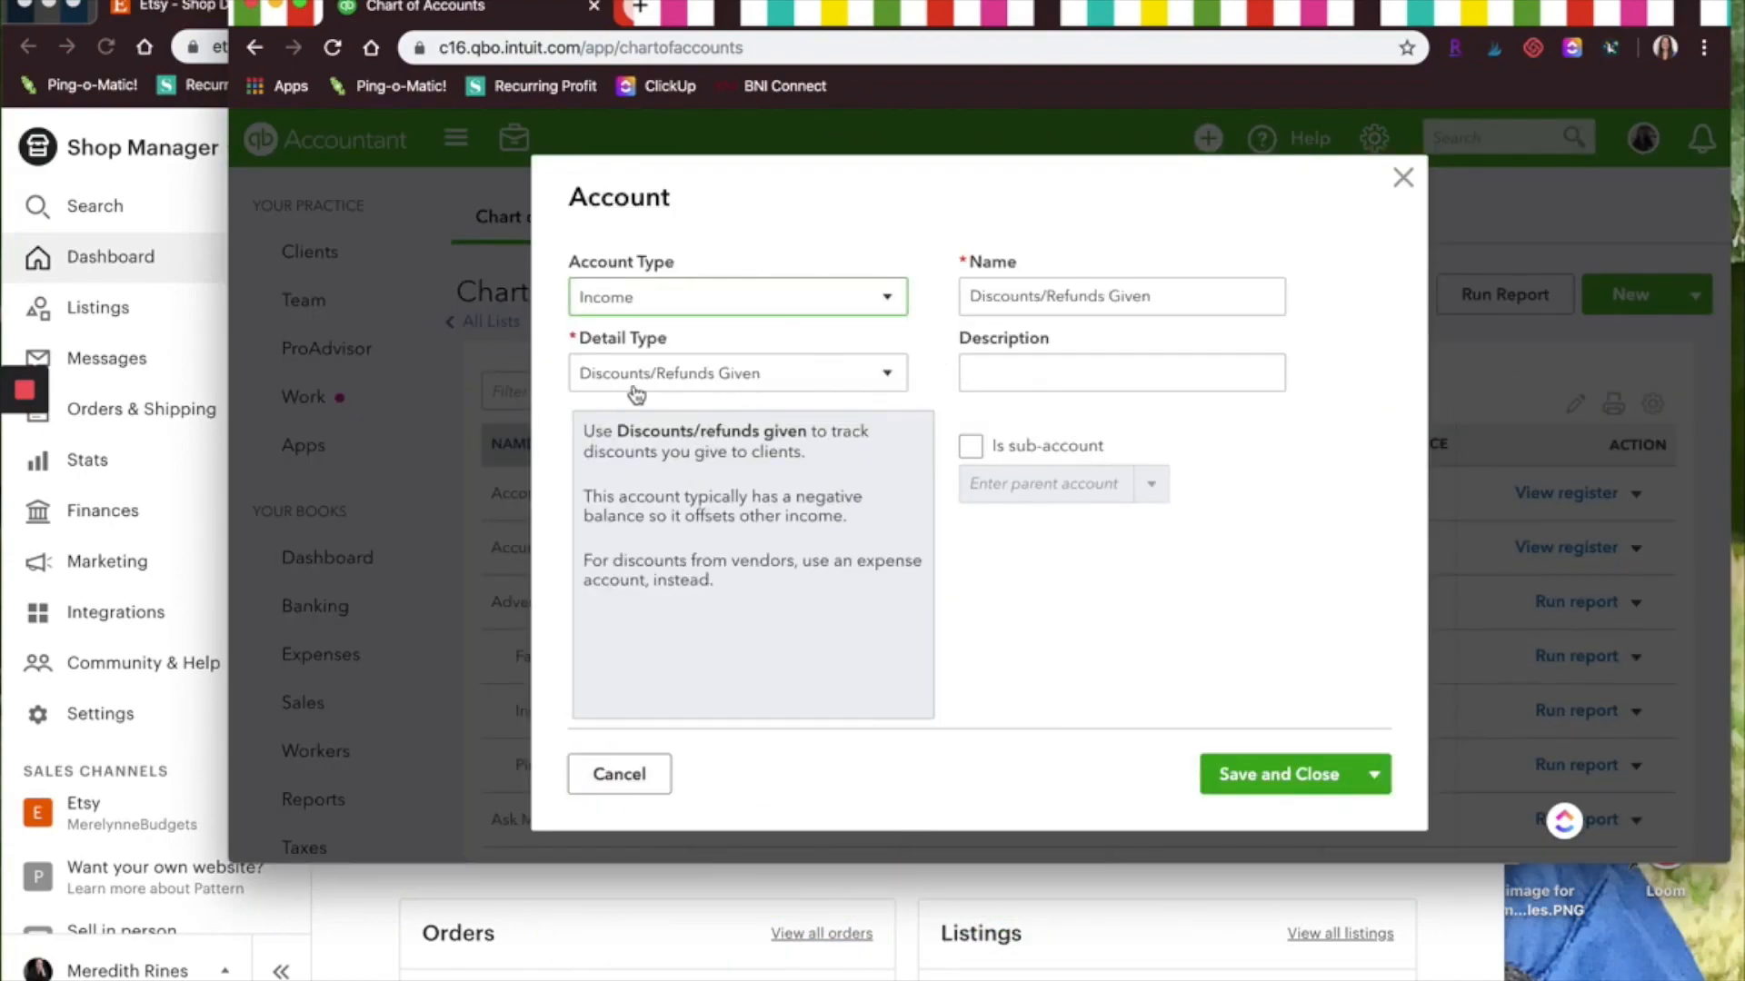
left_click(1034, 296)
triple_click(1166, 289)
type("Etsy Refunds")
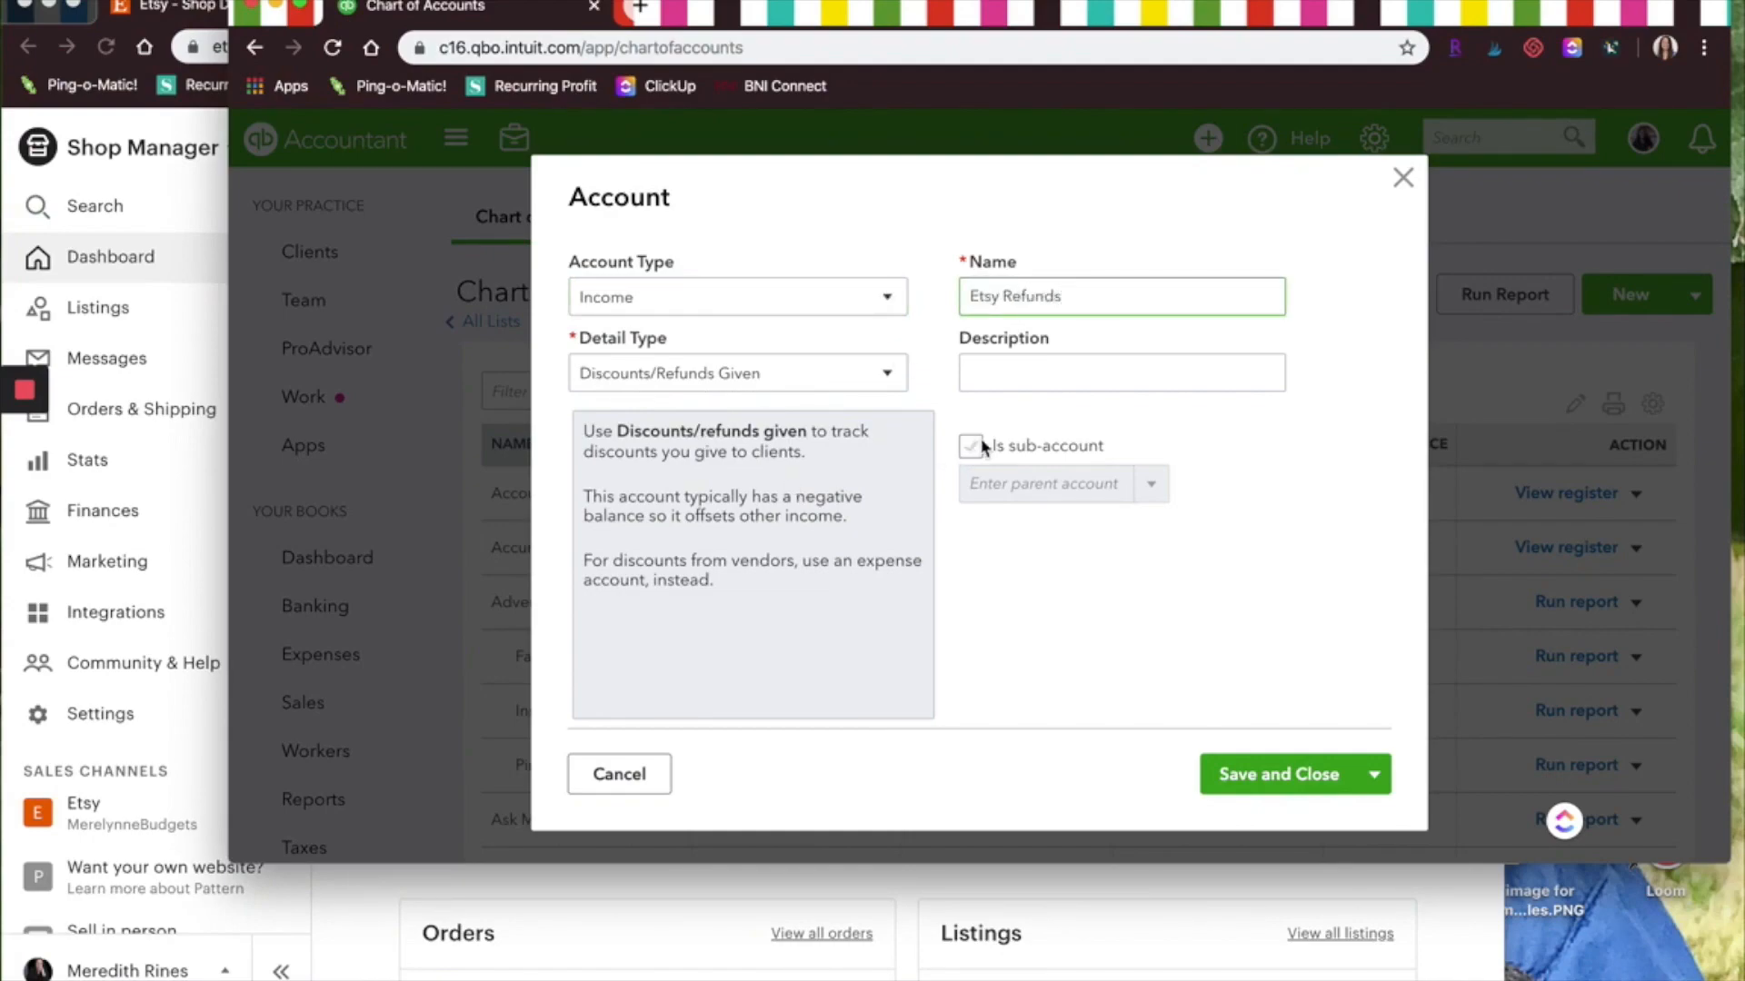
left_click(977, 443)
left_click(1151, 484)
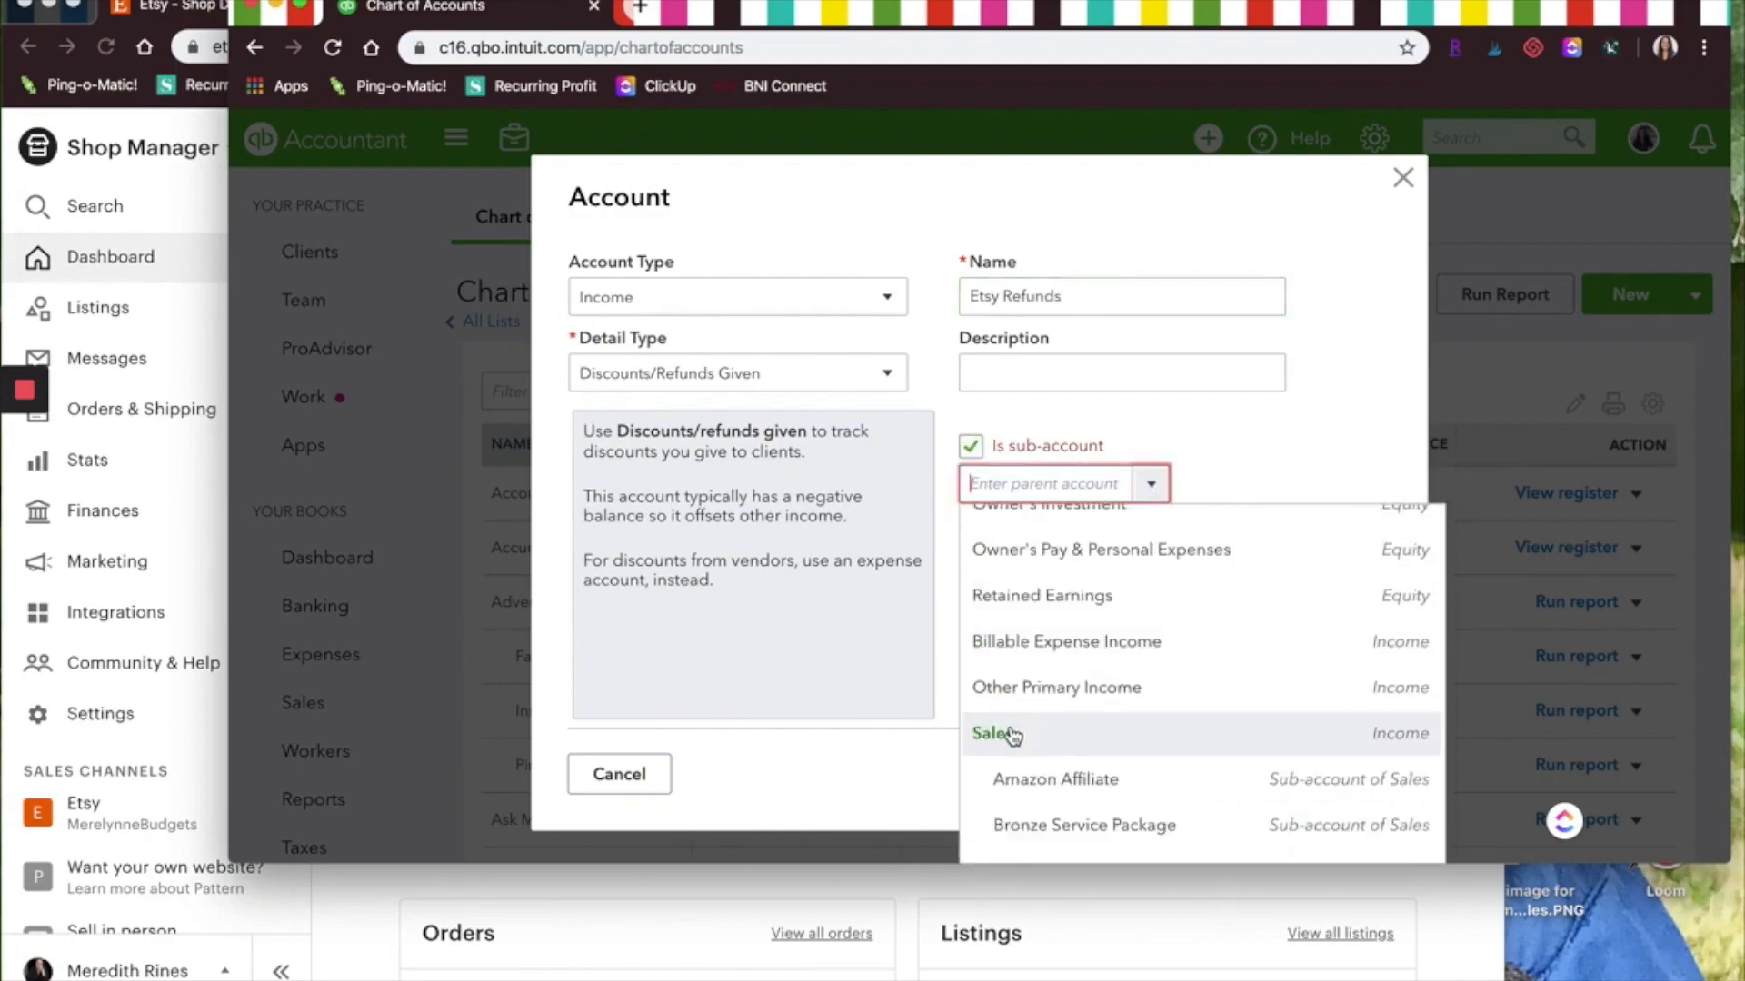
left_click(1011, 736)
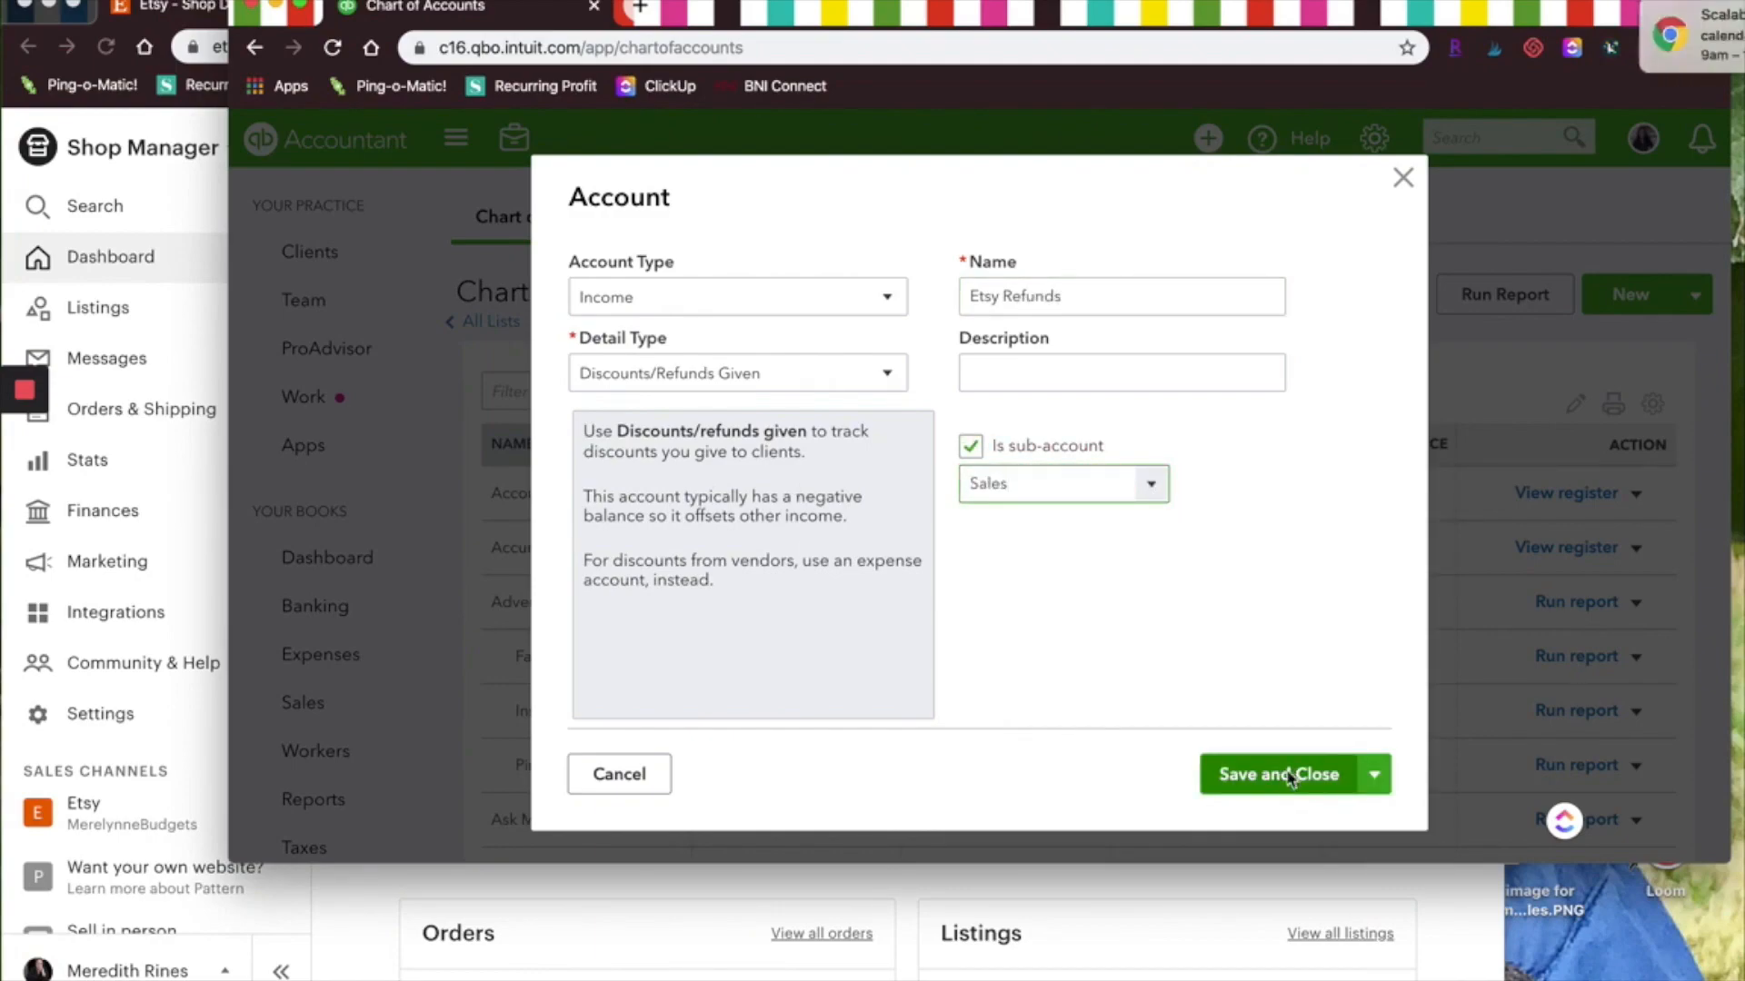
left_click(1290, 777)
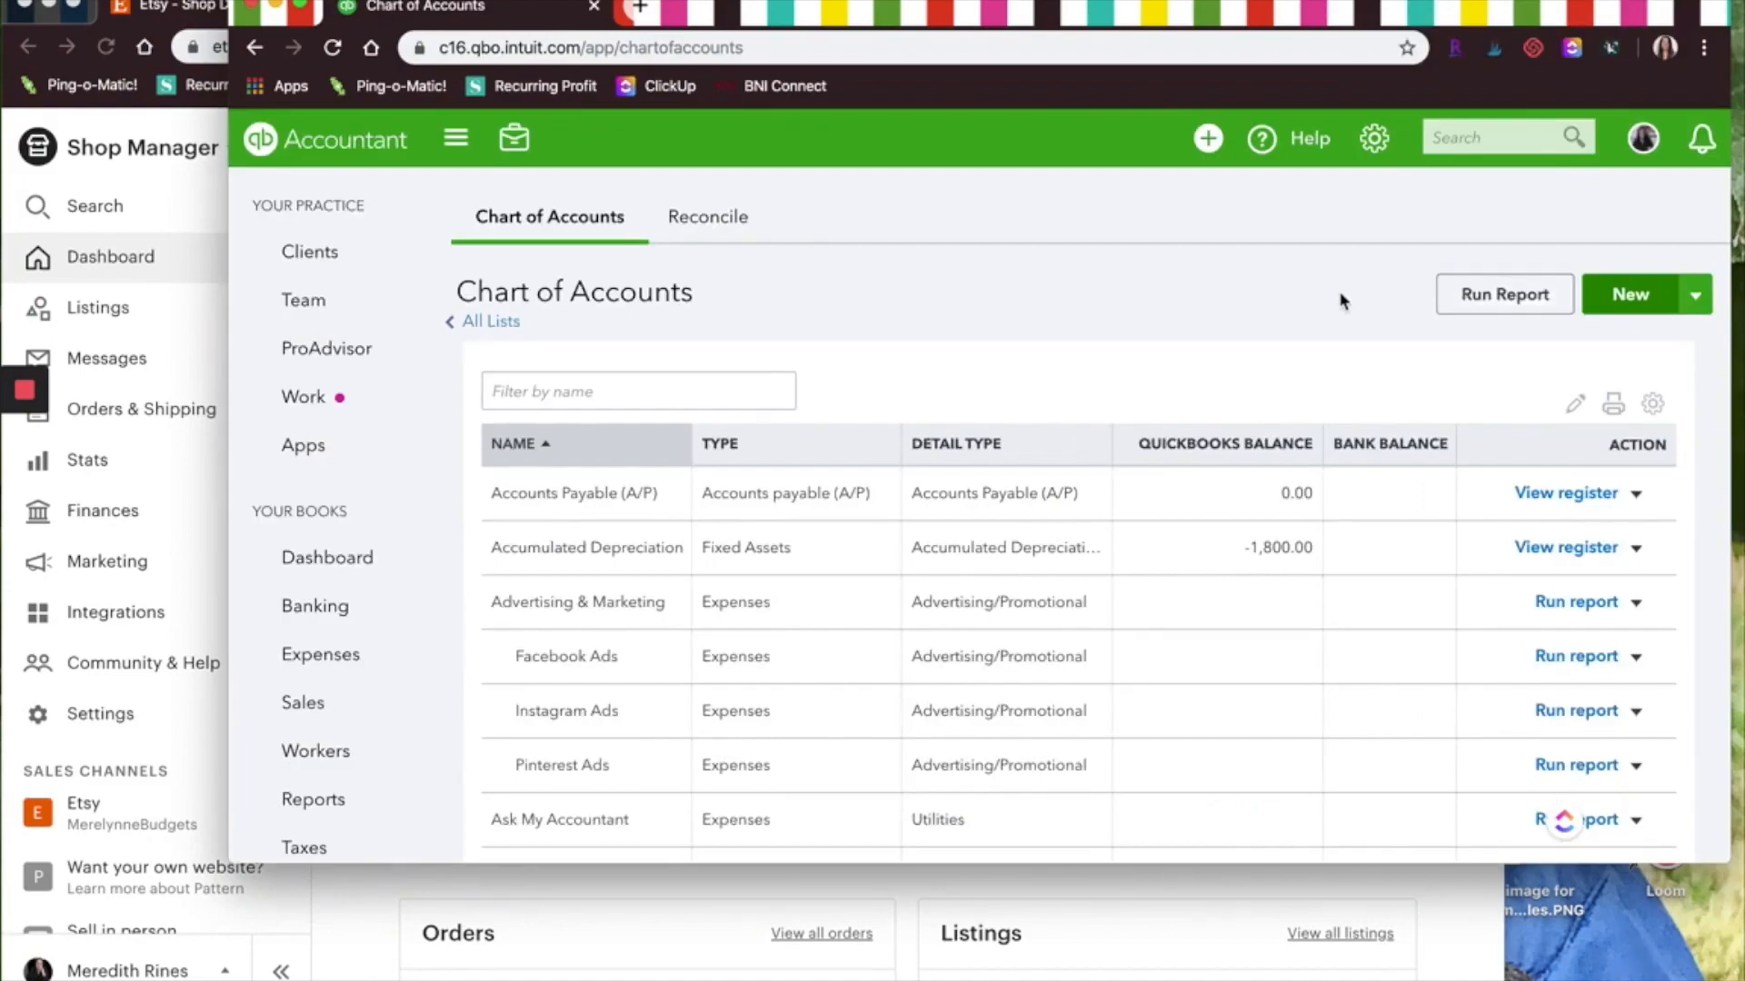
left_click(1604, 294)
left_click(727, 296)
left_click(636, 671)
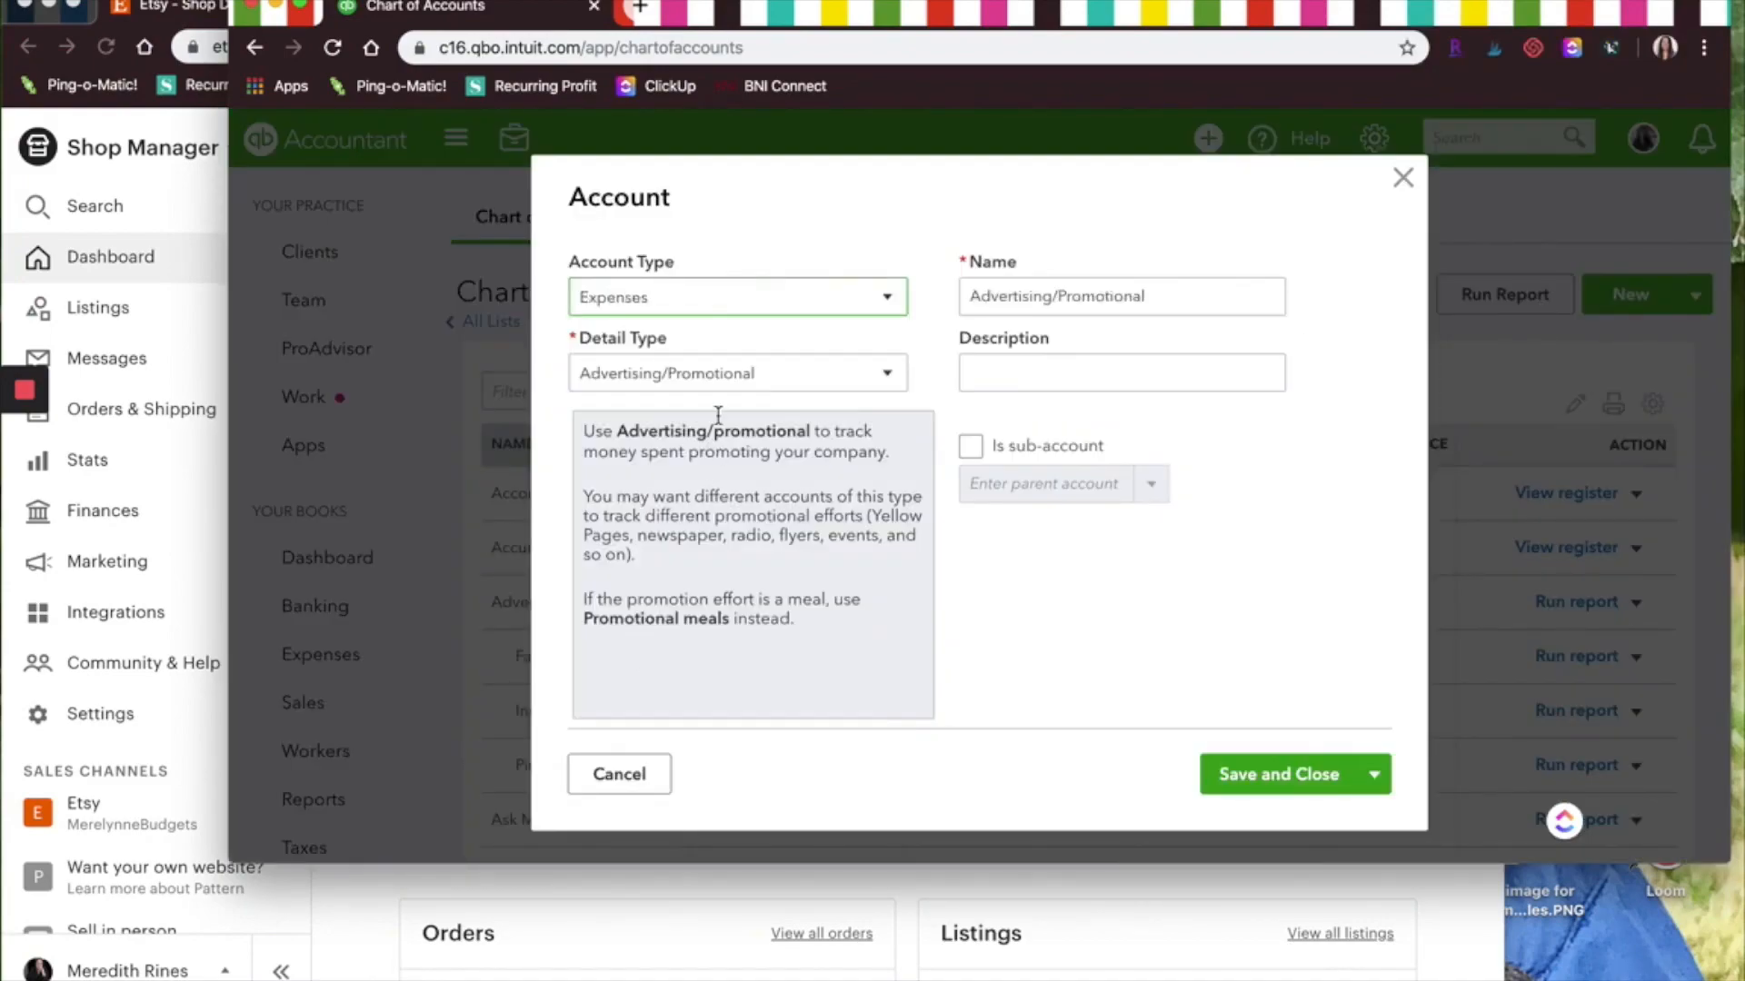
left_click(759, 378)
left_click(677, 523)
triple_click(1181, 289)
type("Etsy Fees")
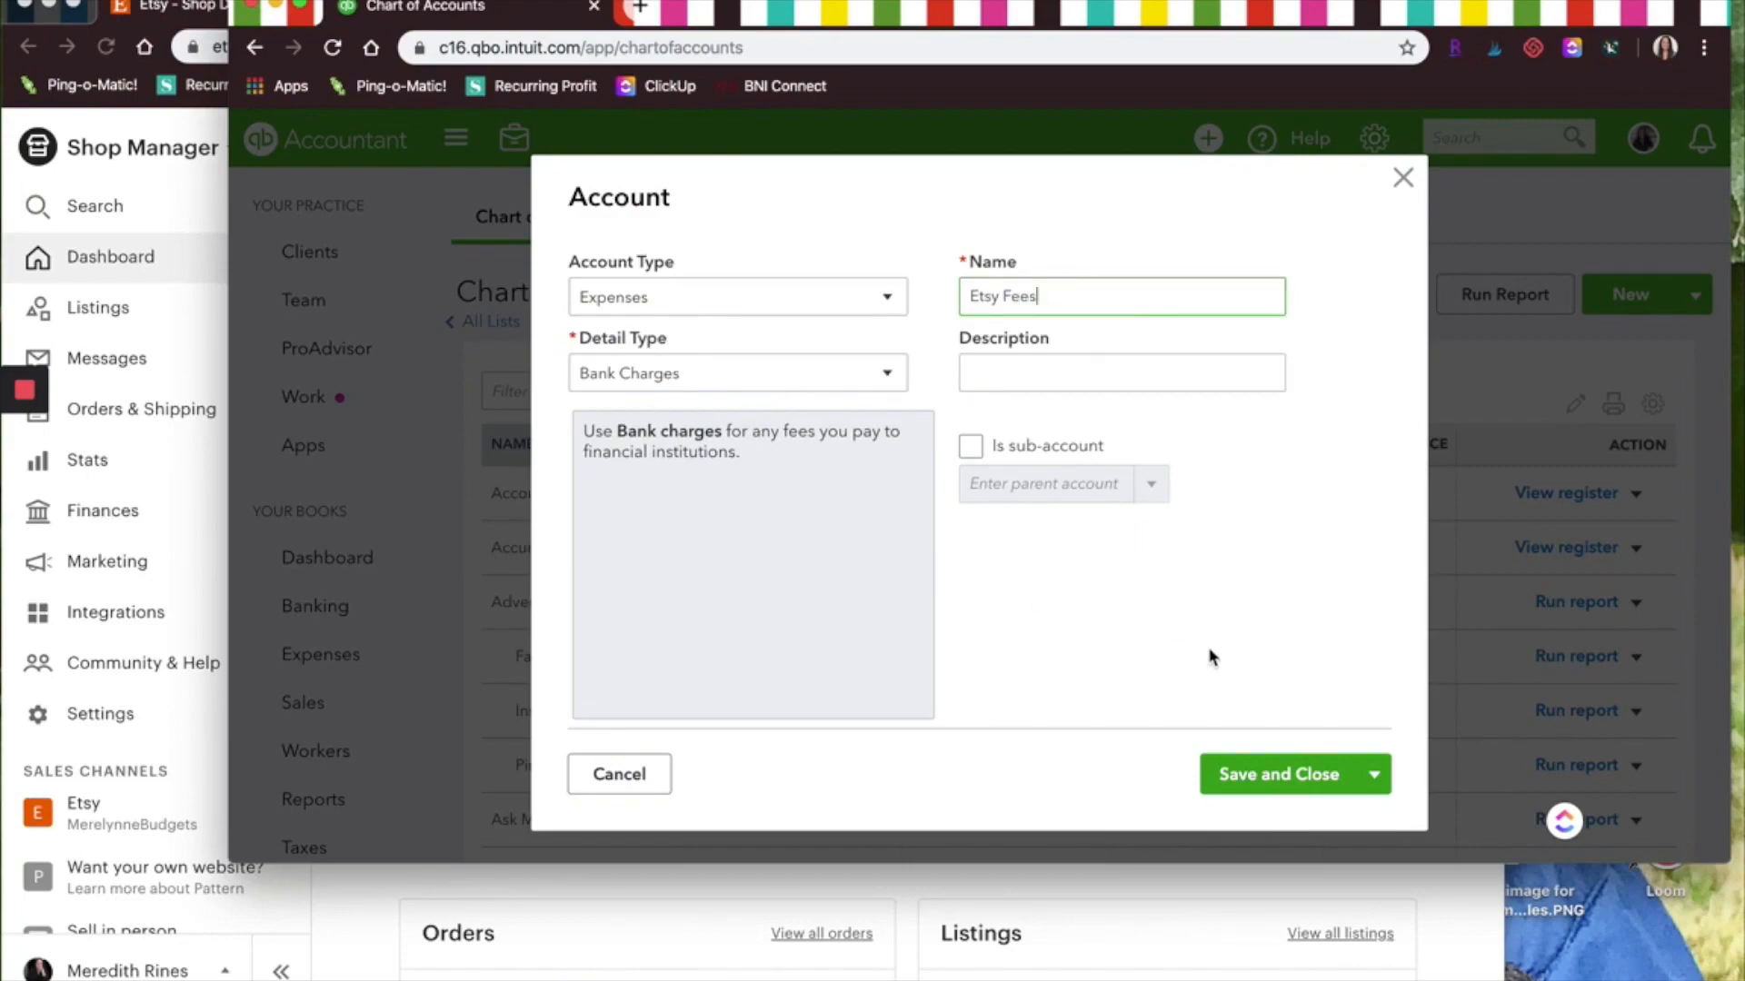
left_click(1402, 177)
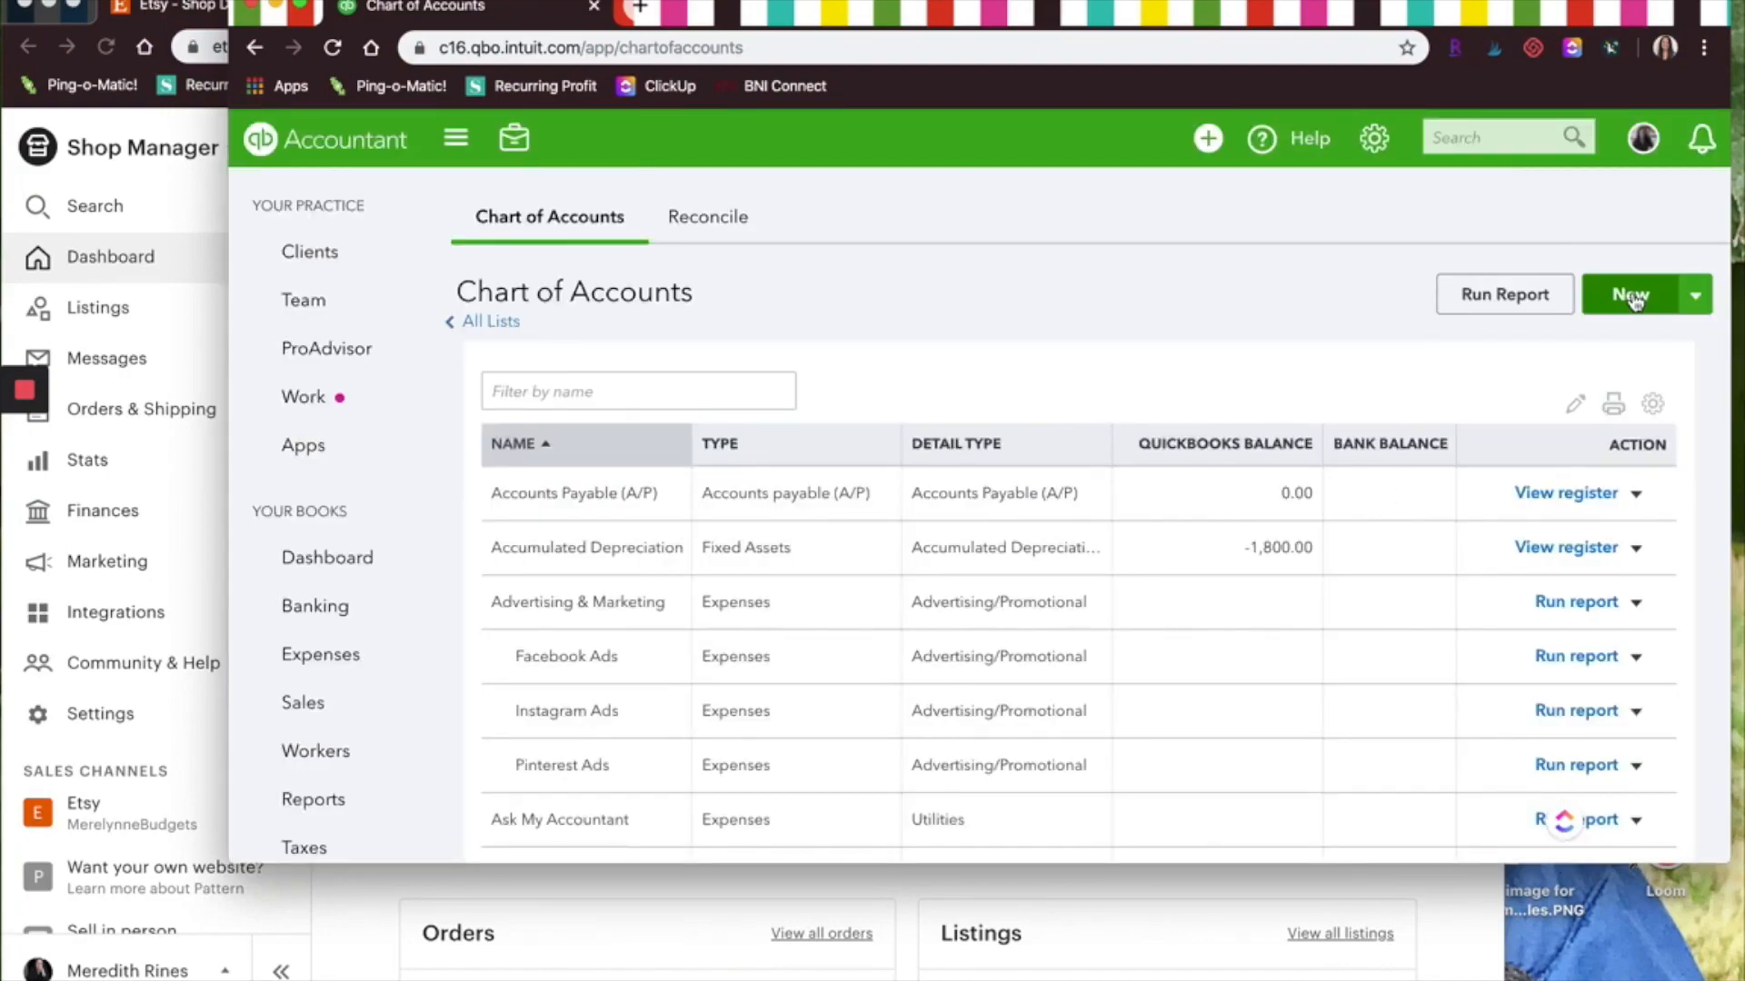
Start a new Expenses account with Bank Charges detail type named Etsy Transaction Fees
left_click(1633, 300)
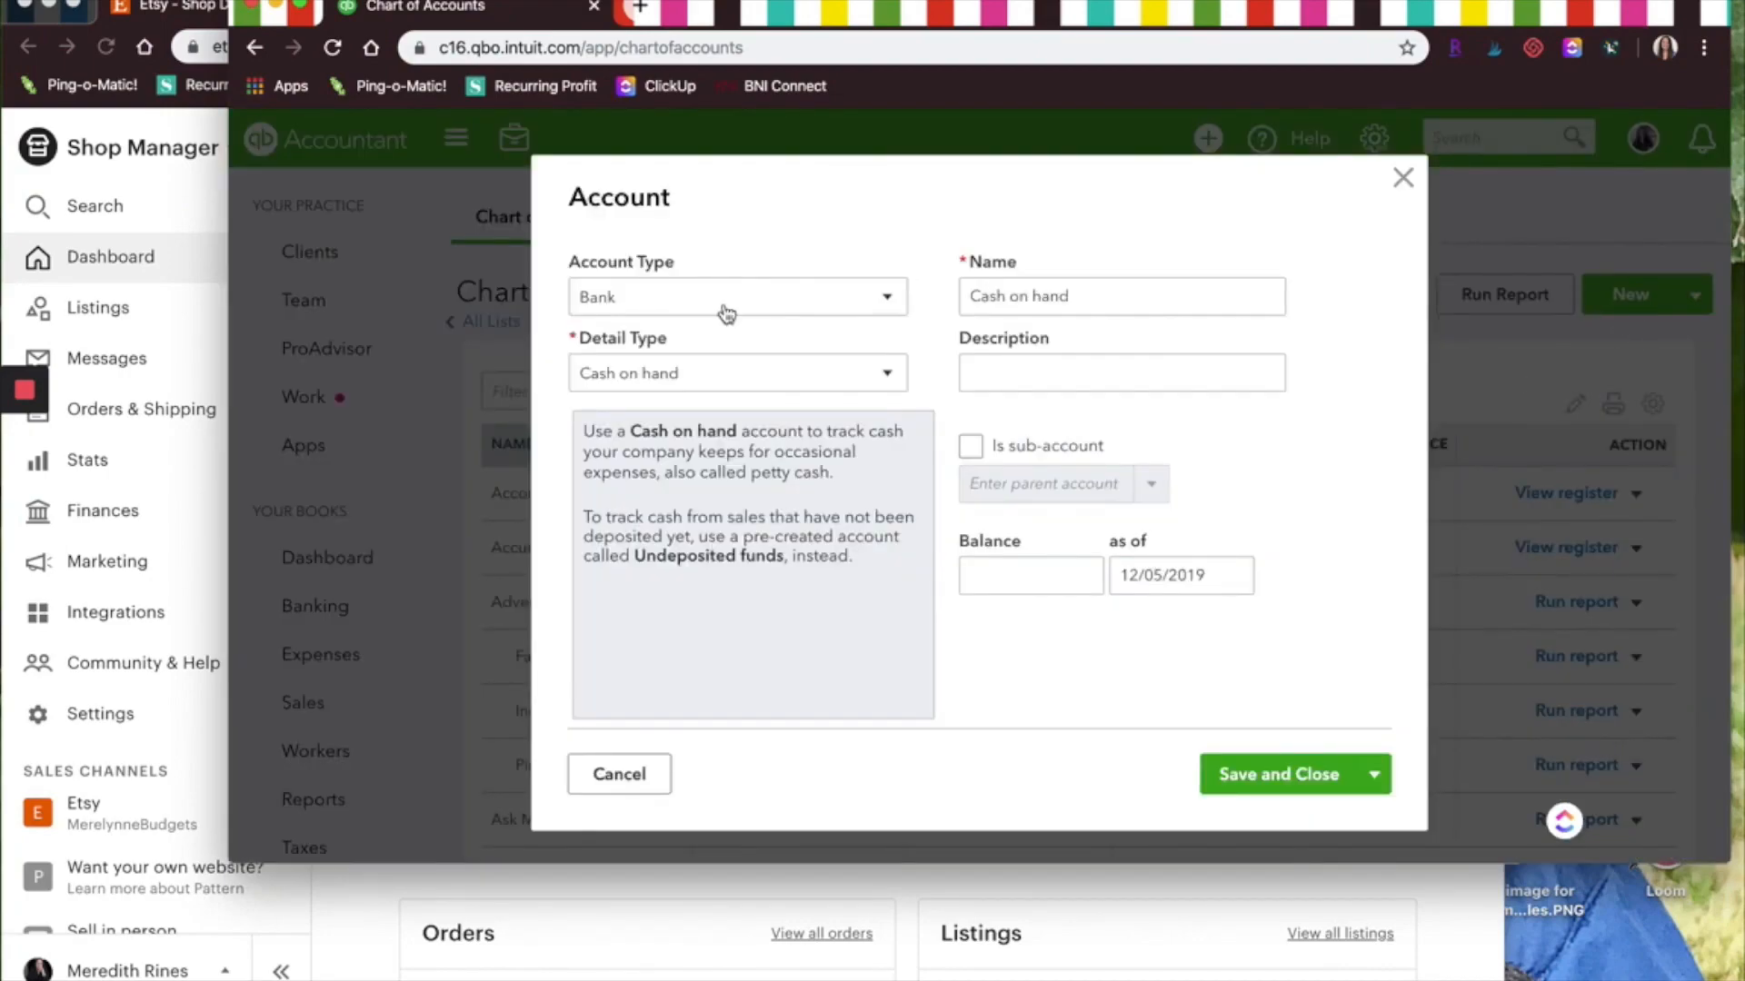
left_click(652, 300)
scroll(609, 695, "down", 3)
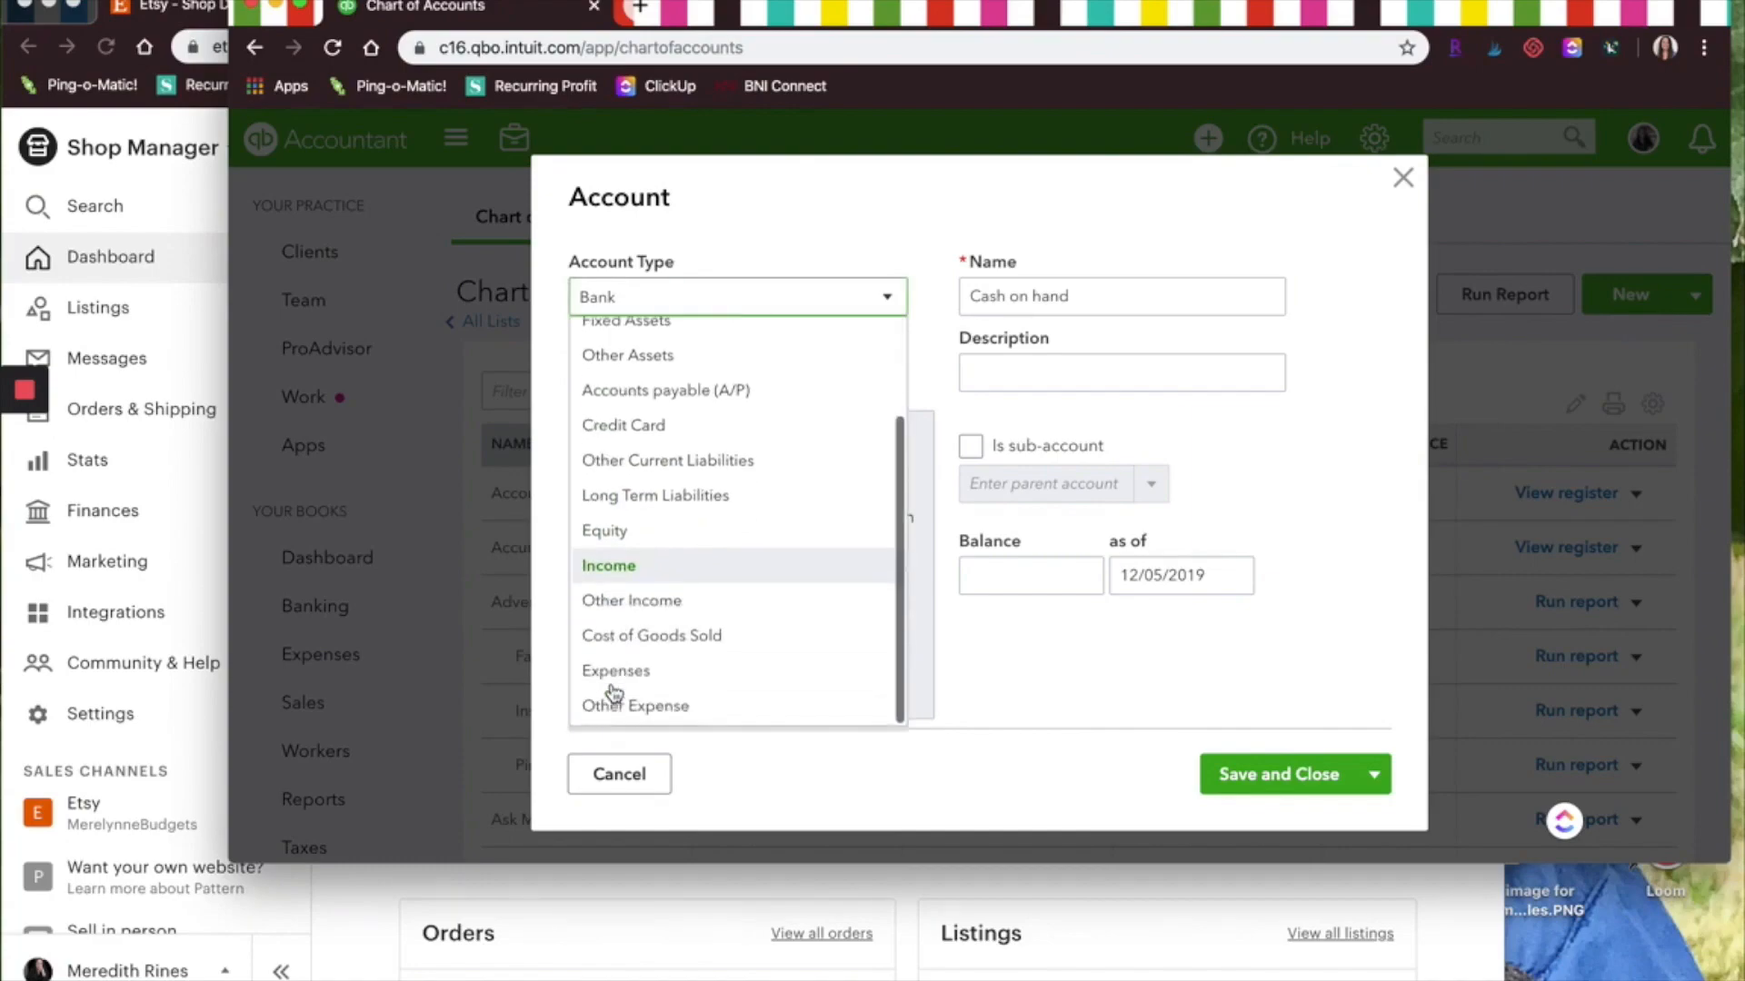
left_click(611, 666)
left_click(727, 381)
left_click(673, 521)
left_click(1105, 296)
triple_click(1106, 296)
type("Etsy Transaction Fees")
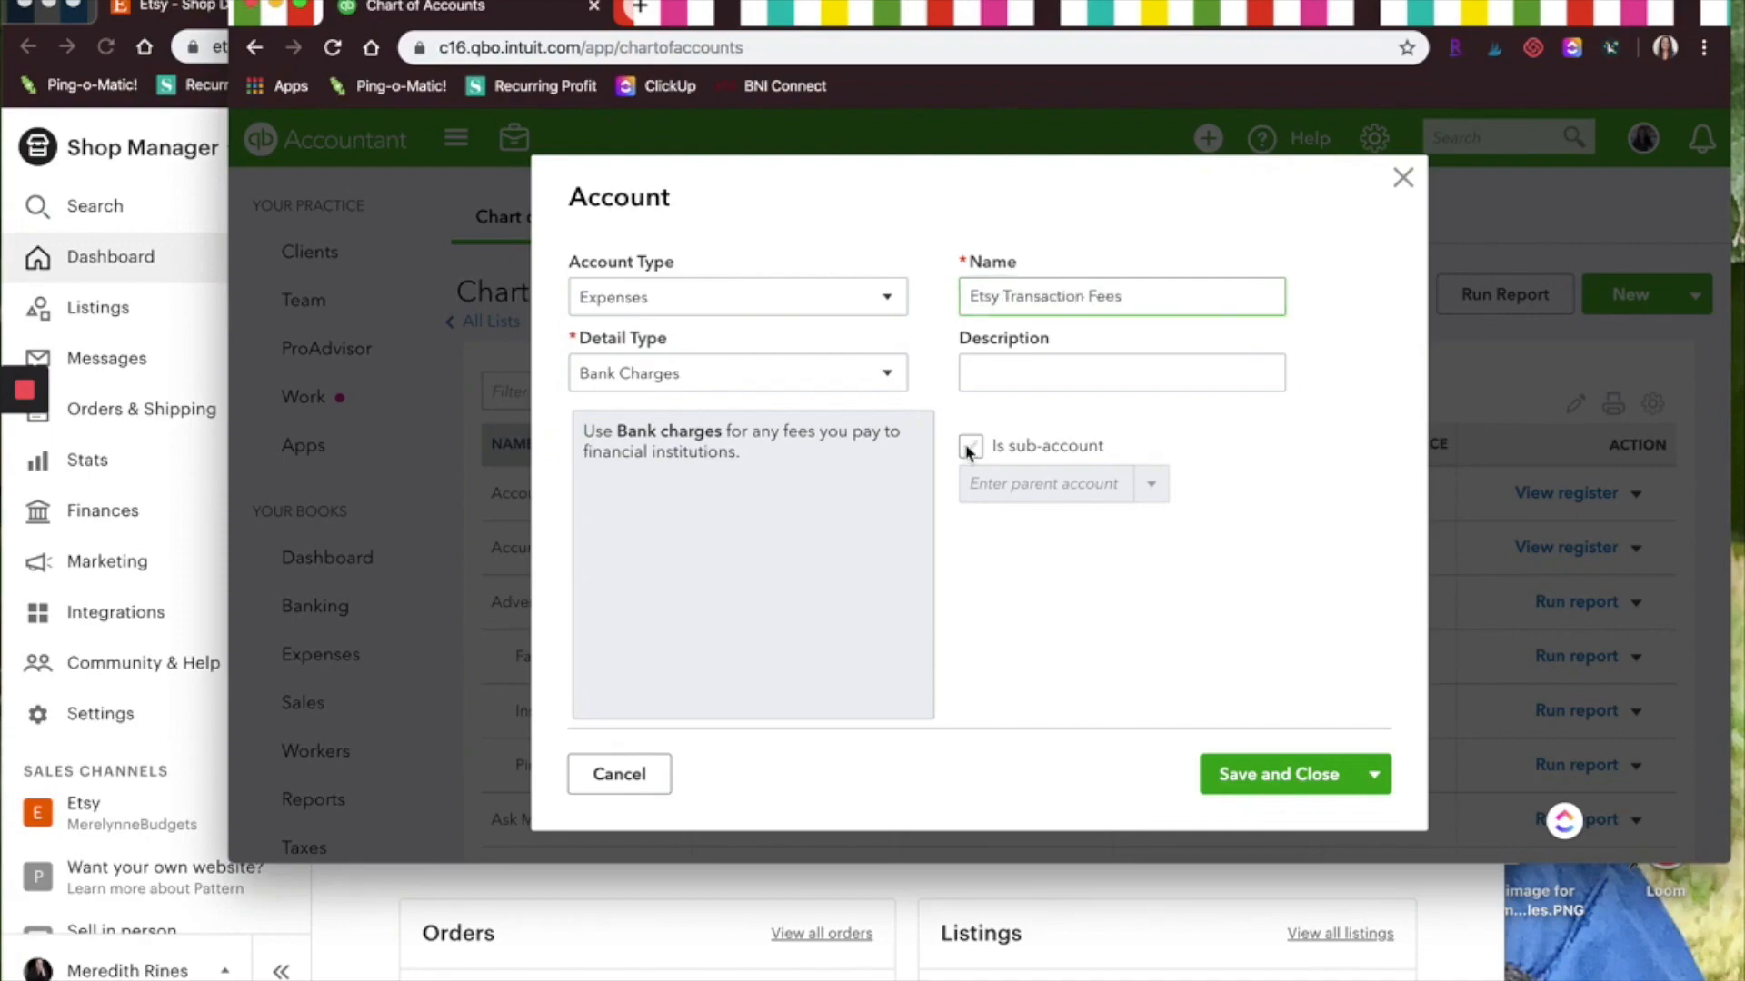
Make Etsy Transaction Fees a sub-account of Etsy Fees and save it
left_click(970, 445)
left_click(1150, 483)
type("Etsy")
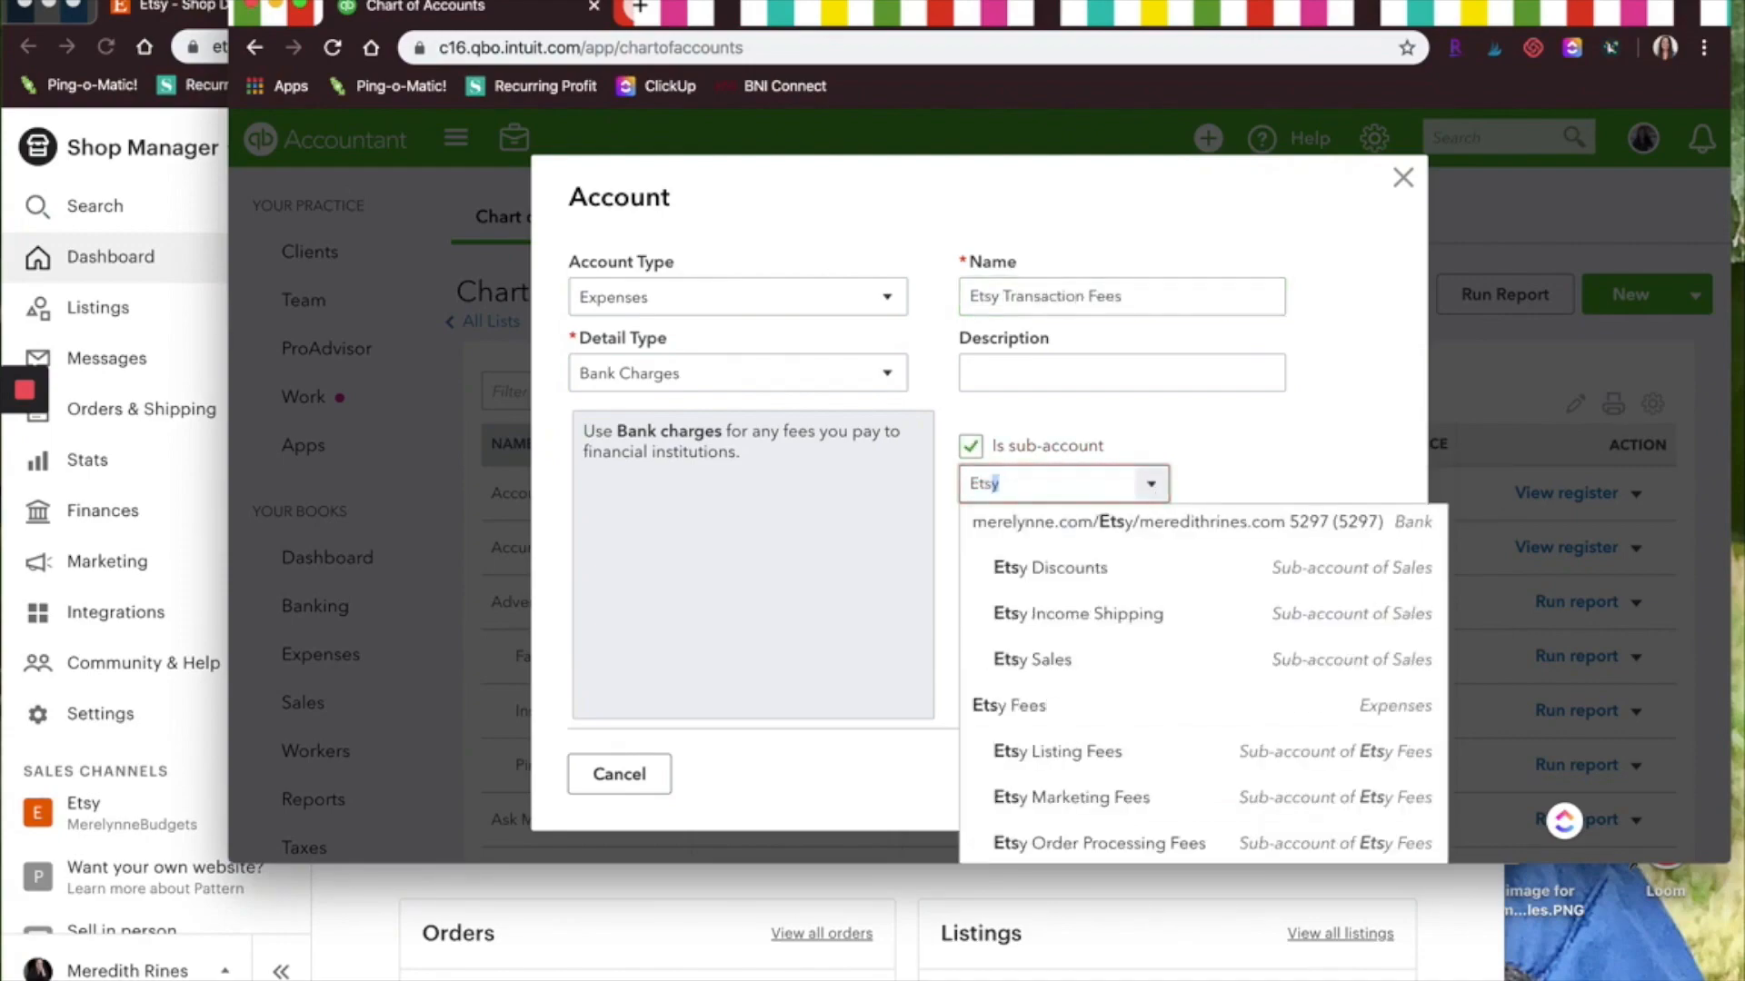
left_click(1045, 706)
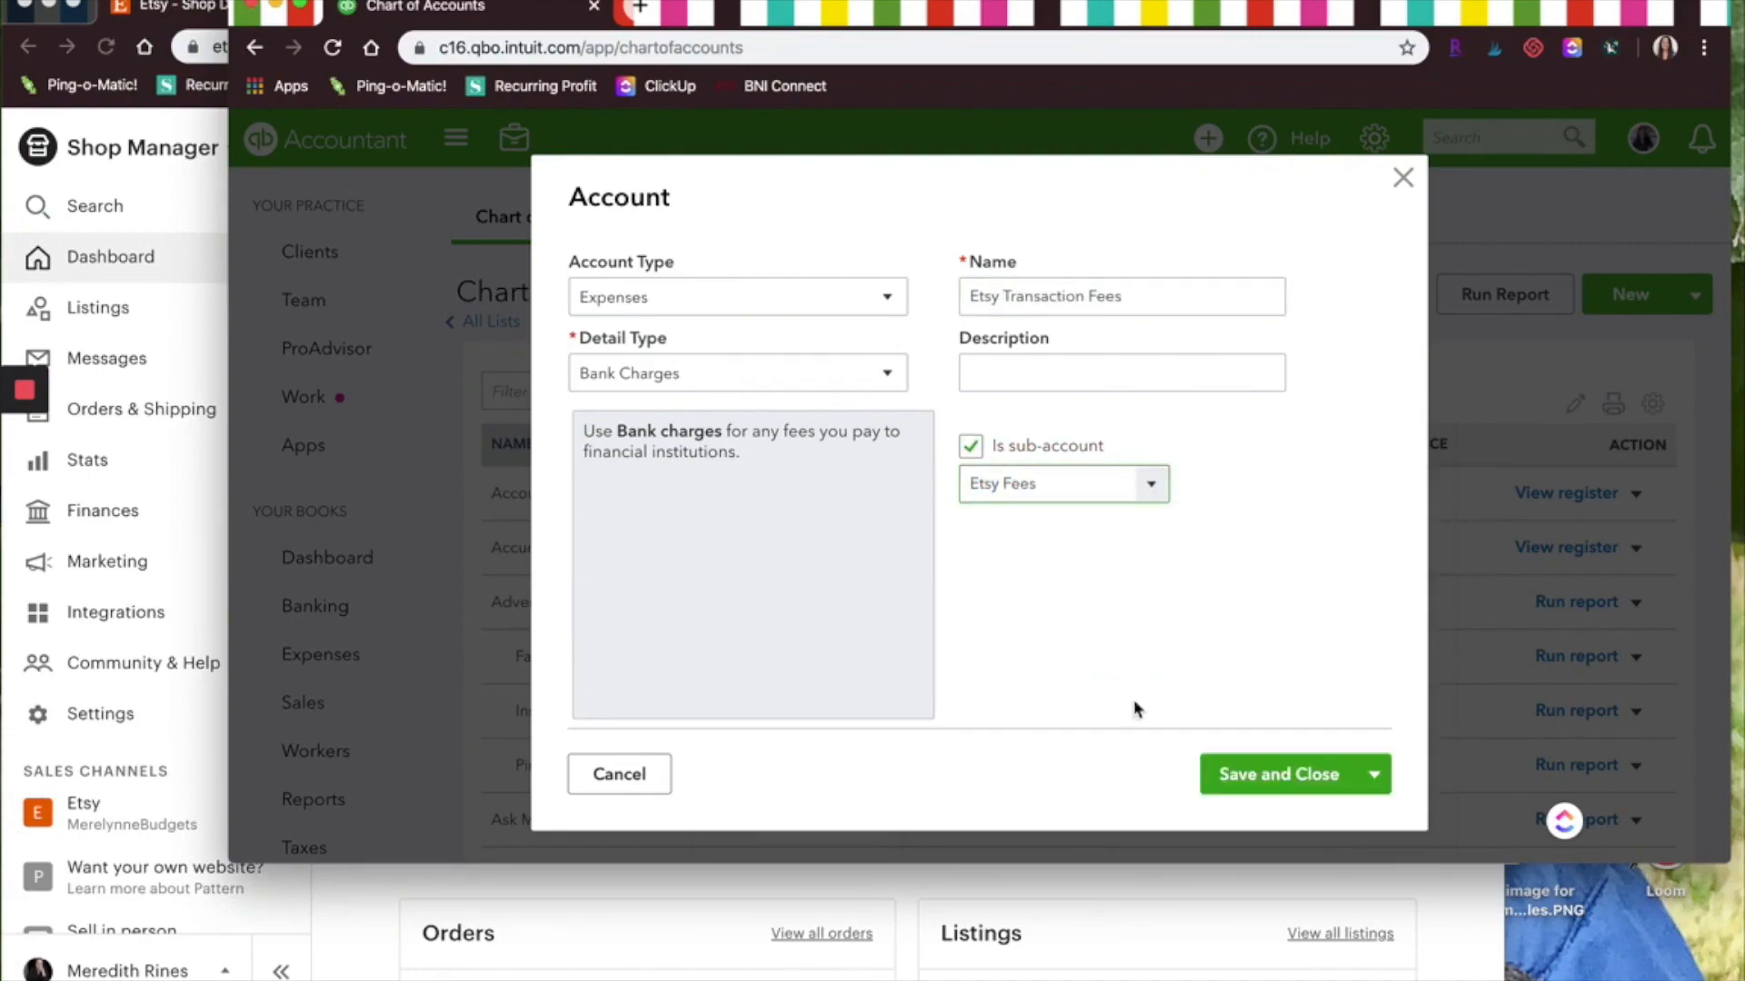
left_click(1281, 774)
Start a new Expenses account with Bank Charges detail type named Etsy Listing Fees
left_click(795, 300)
scroll(704, 595, "down", 3)
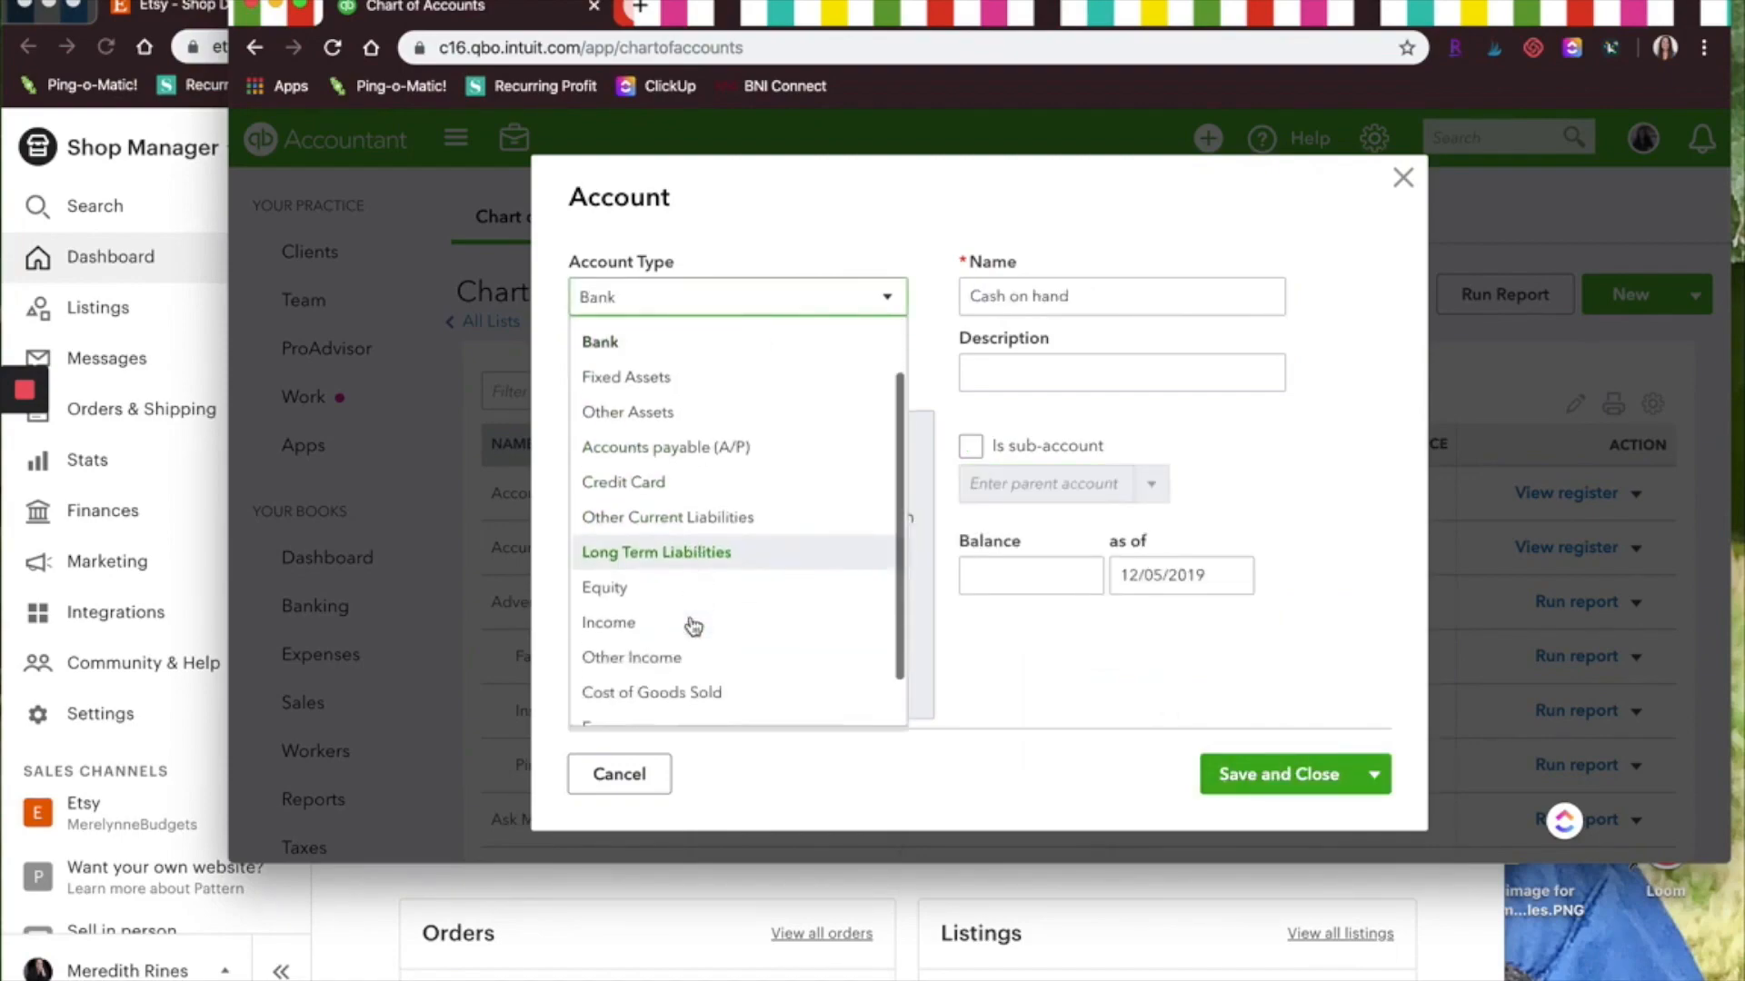
left_click(684, 661)
left_click(713, 374)
left_click(655, 524)
left_click(1085, 307)
type("Etsy")
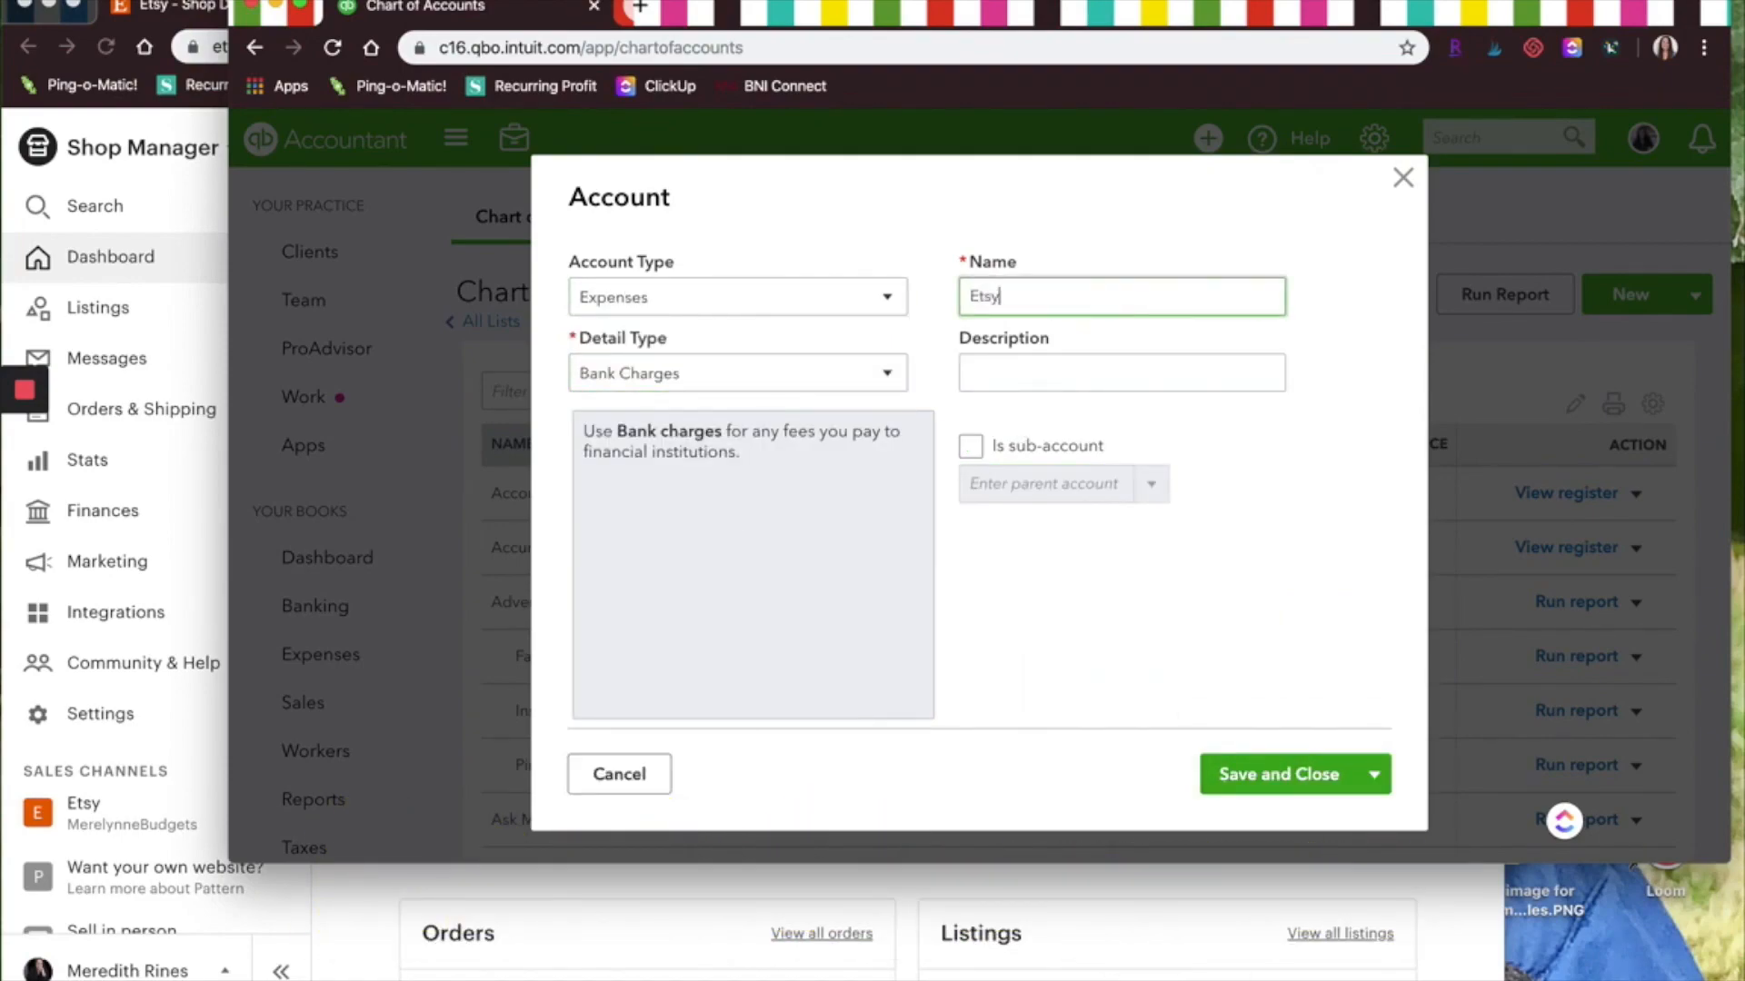
type(" Listing Fees")
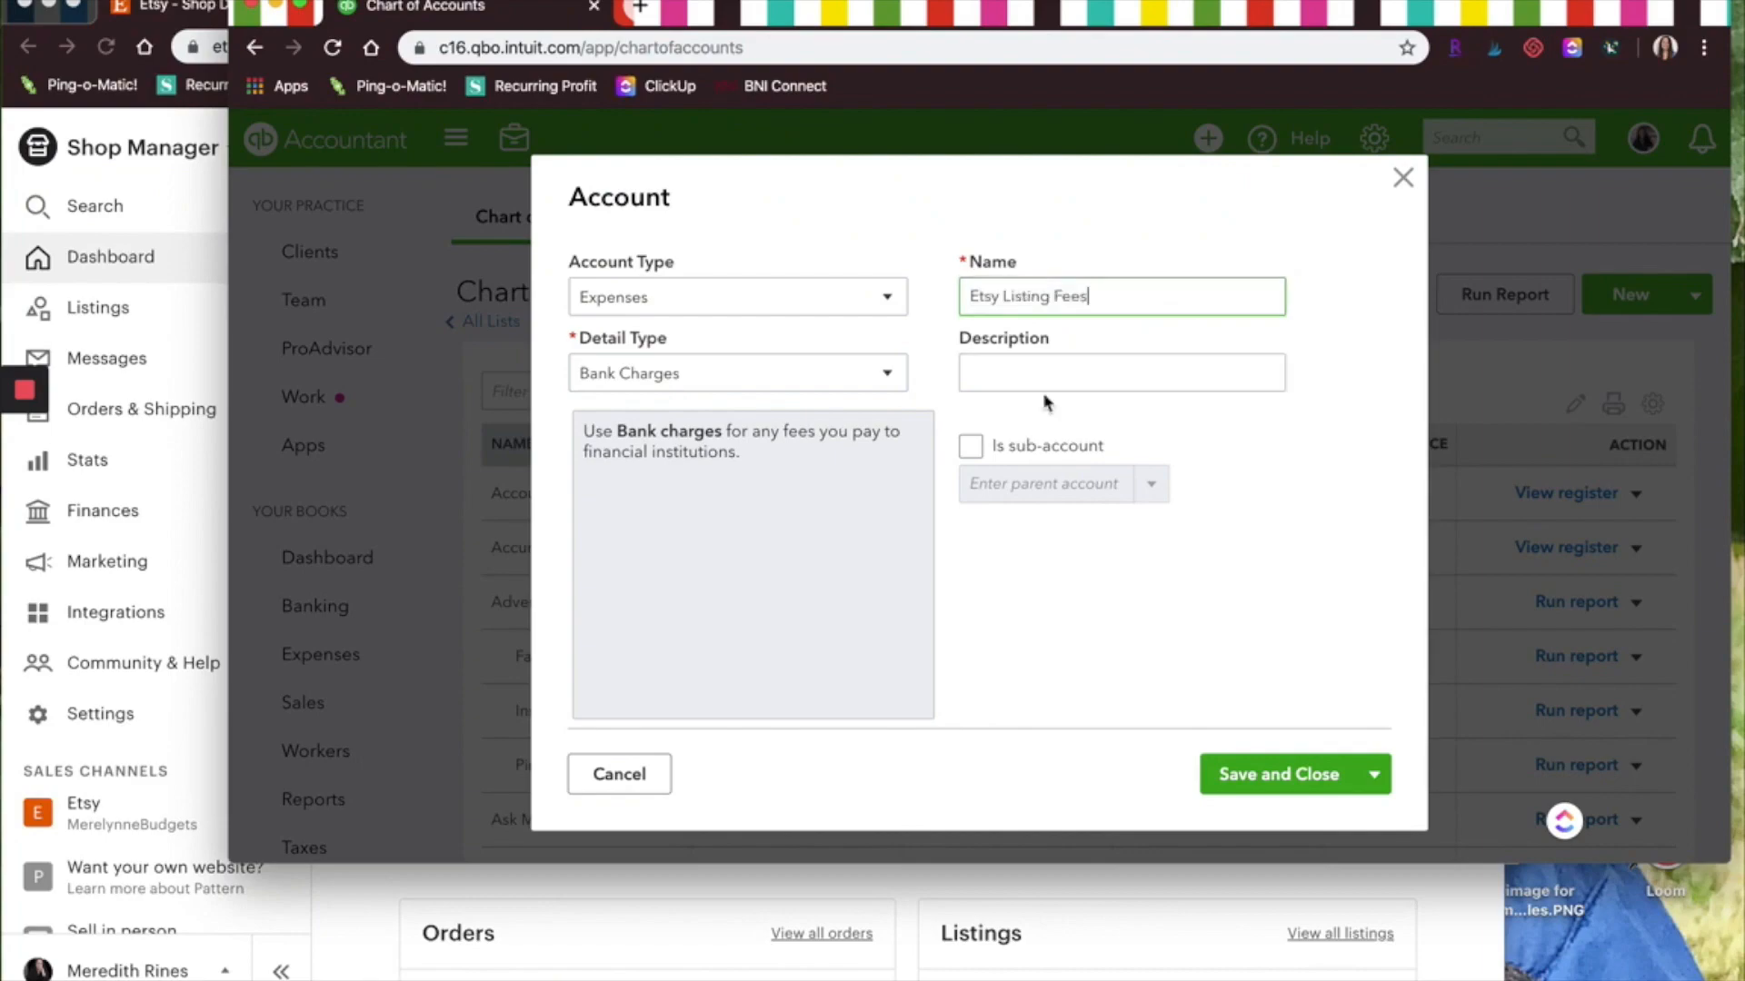
Mark Etsy Listing Fees as a sub-account and search for its Etsy parent account
left_click(971, 445)
left_click(1159, 498)
type("Etsy")
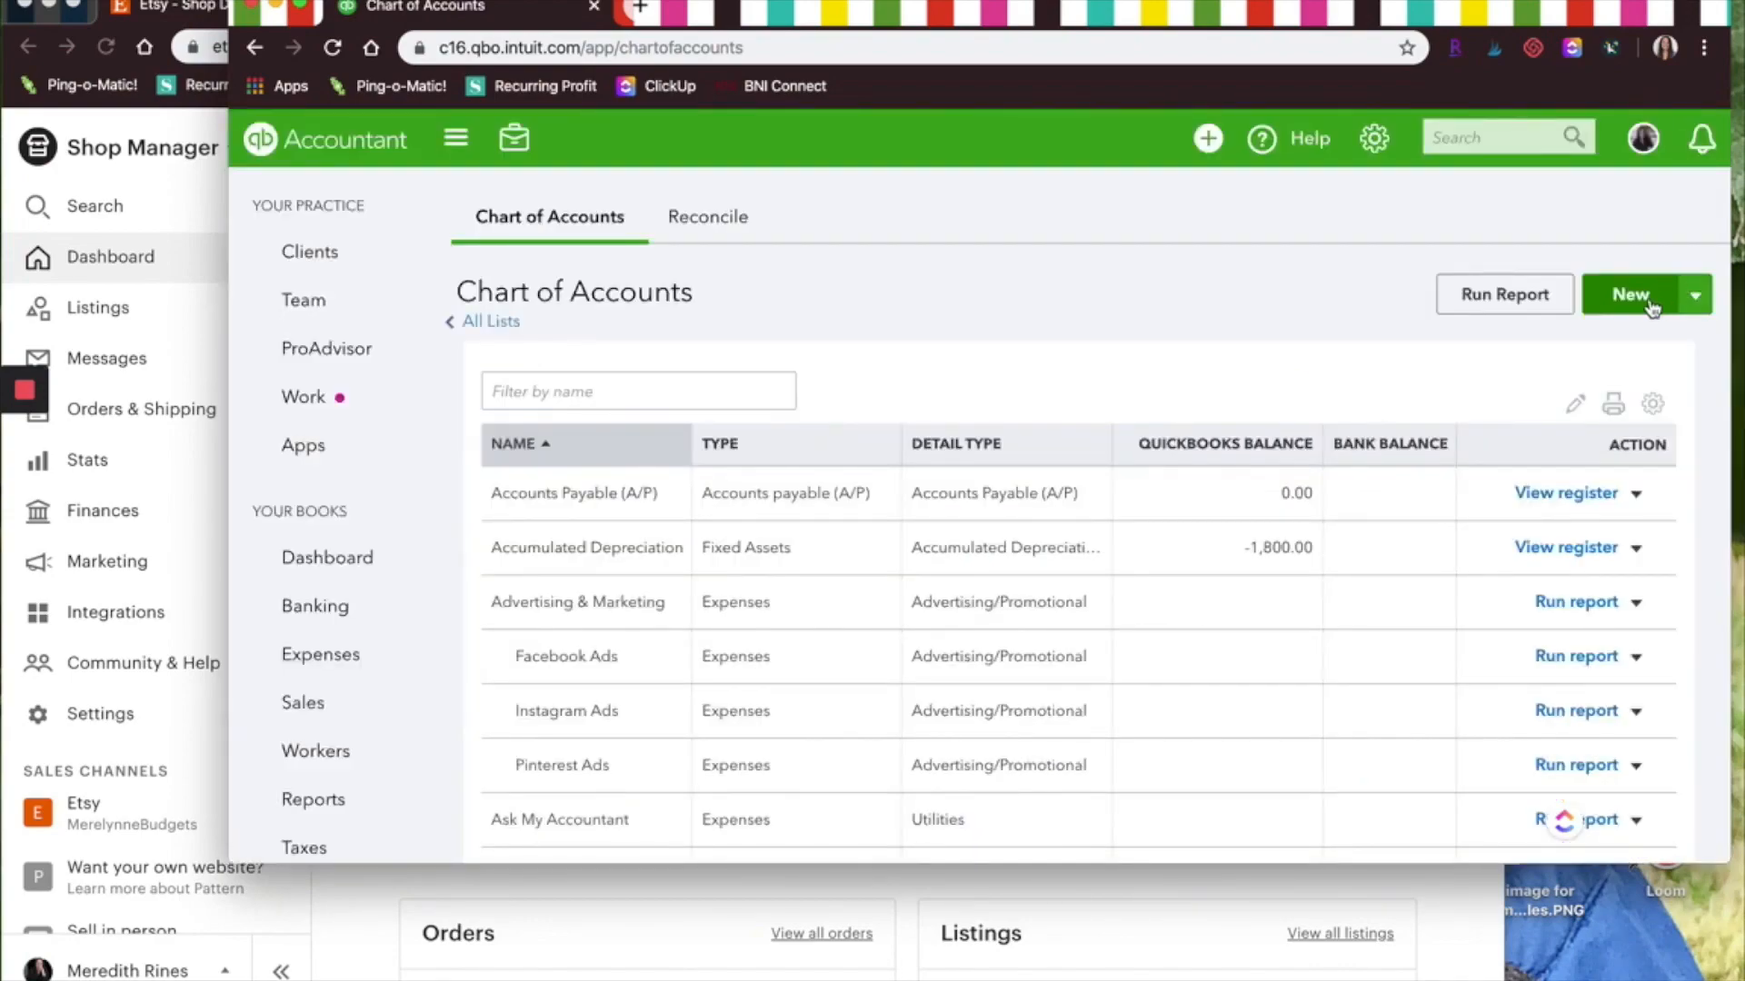
Start a new Expenses account with Shipping, Freight & Delivery detail type named Etsy Shipping Fees
left_click(1652, 309)
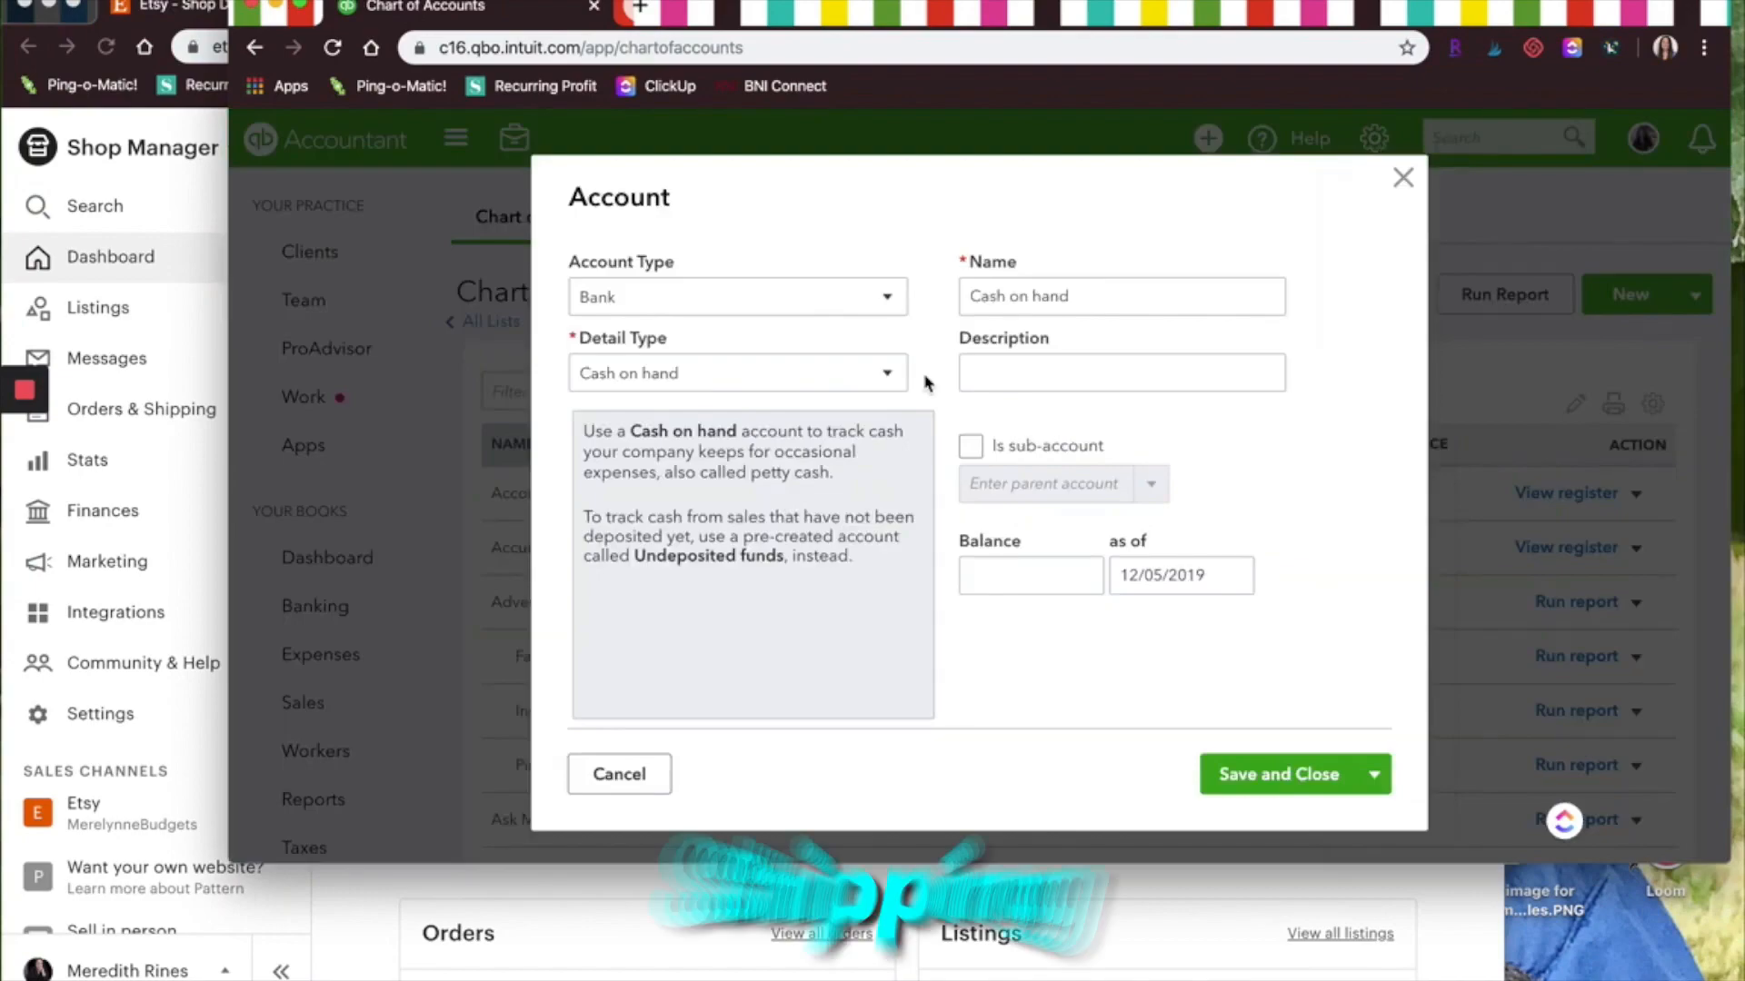
left_click(833, 300)
scroll(662, 608, "down", 3)
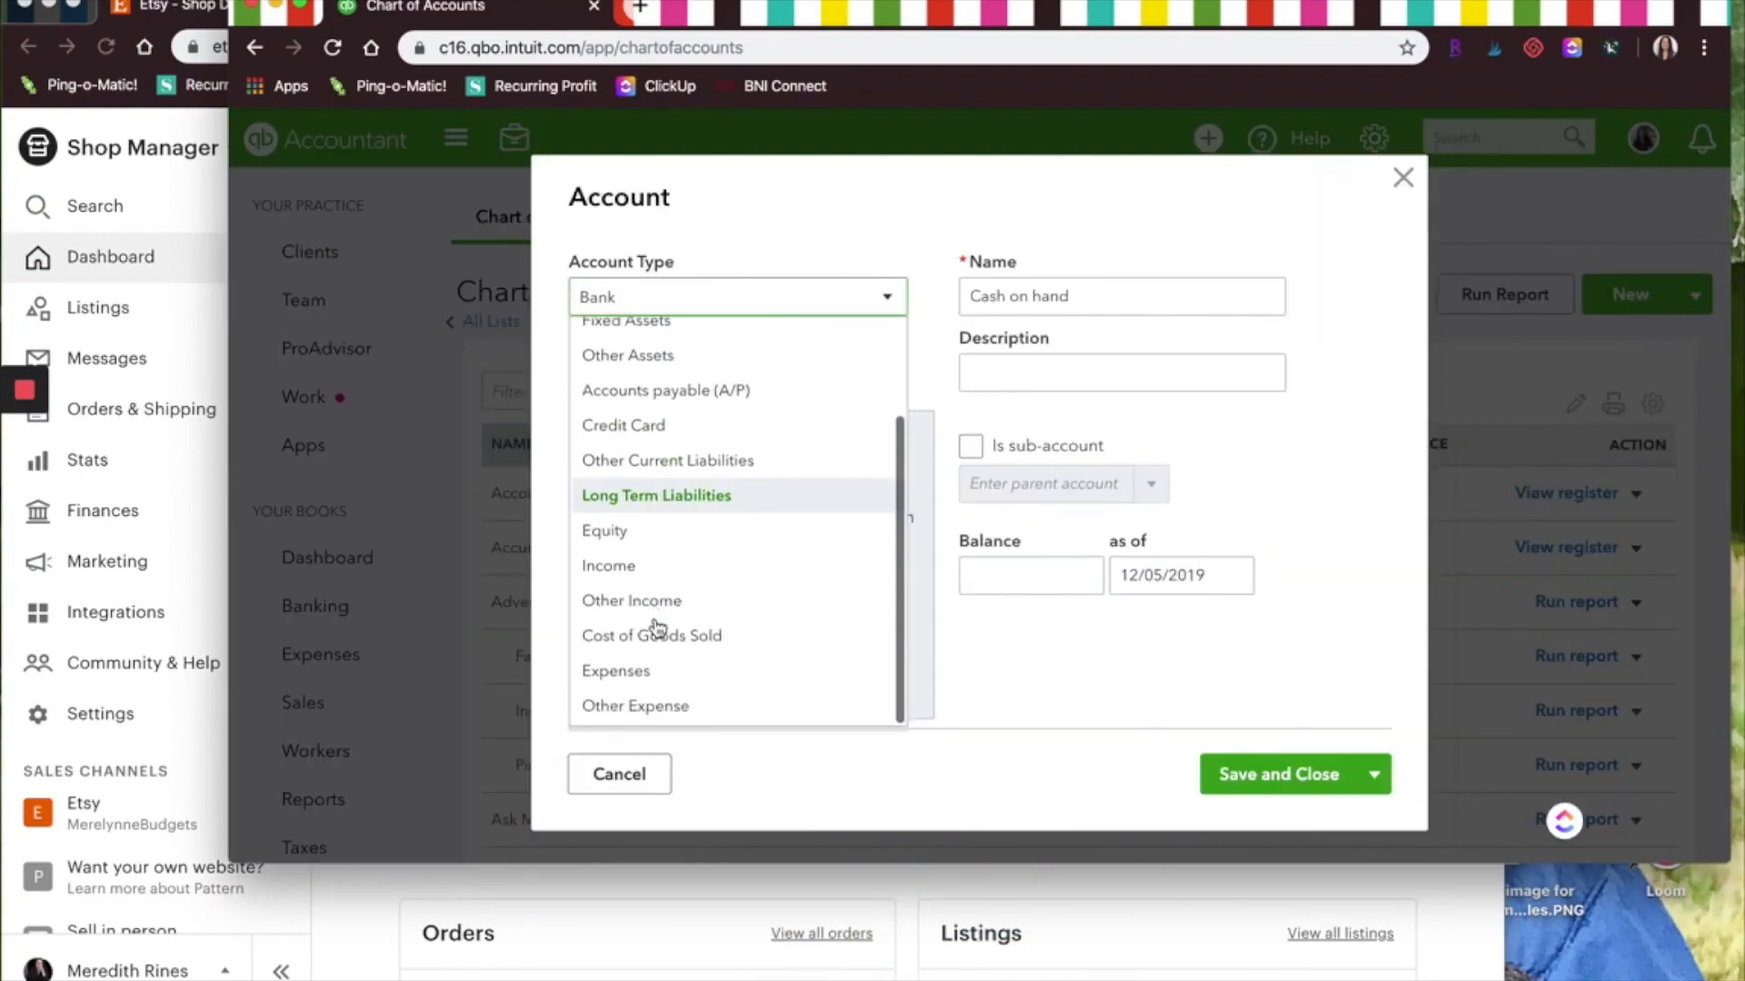
left_click(636, 671)
left_click(826, 374)
scroll(754, 572, "down", 5)
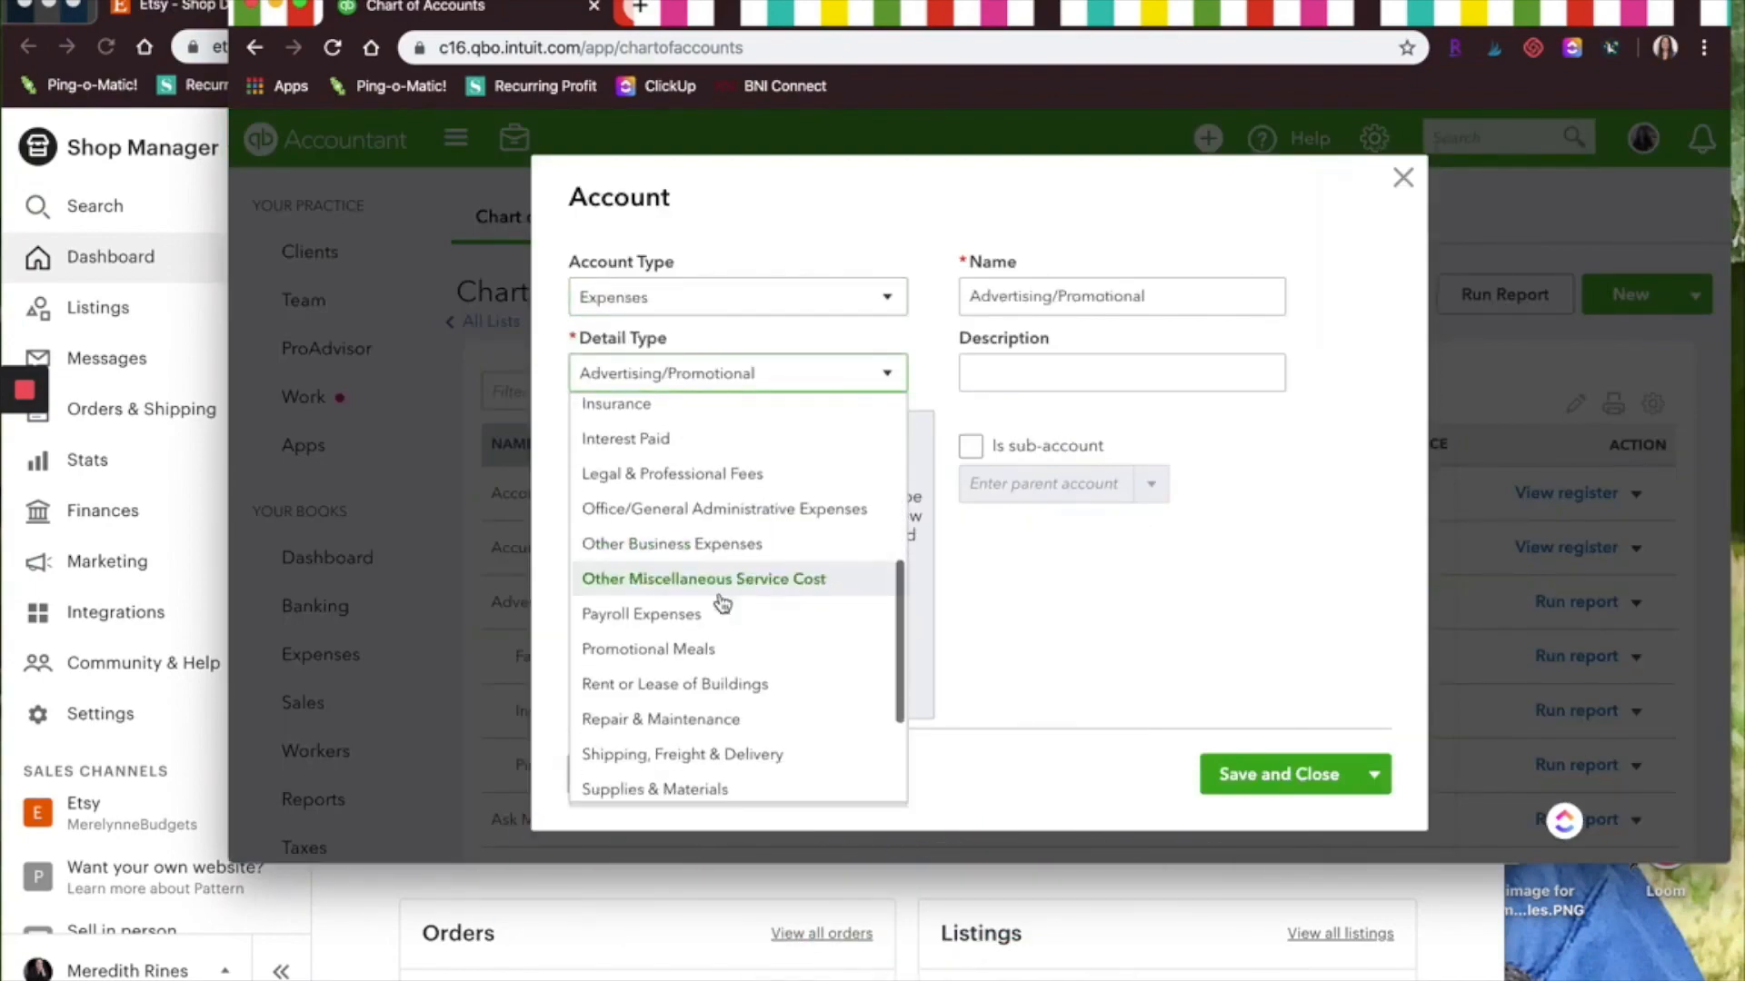
left_click(665, 759)
triple_click(1074, 298)
type("Etsy Shipping Fees")
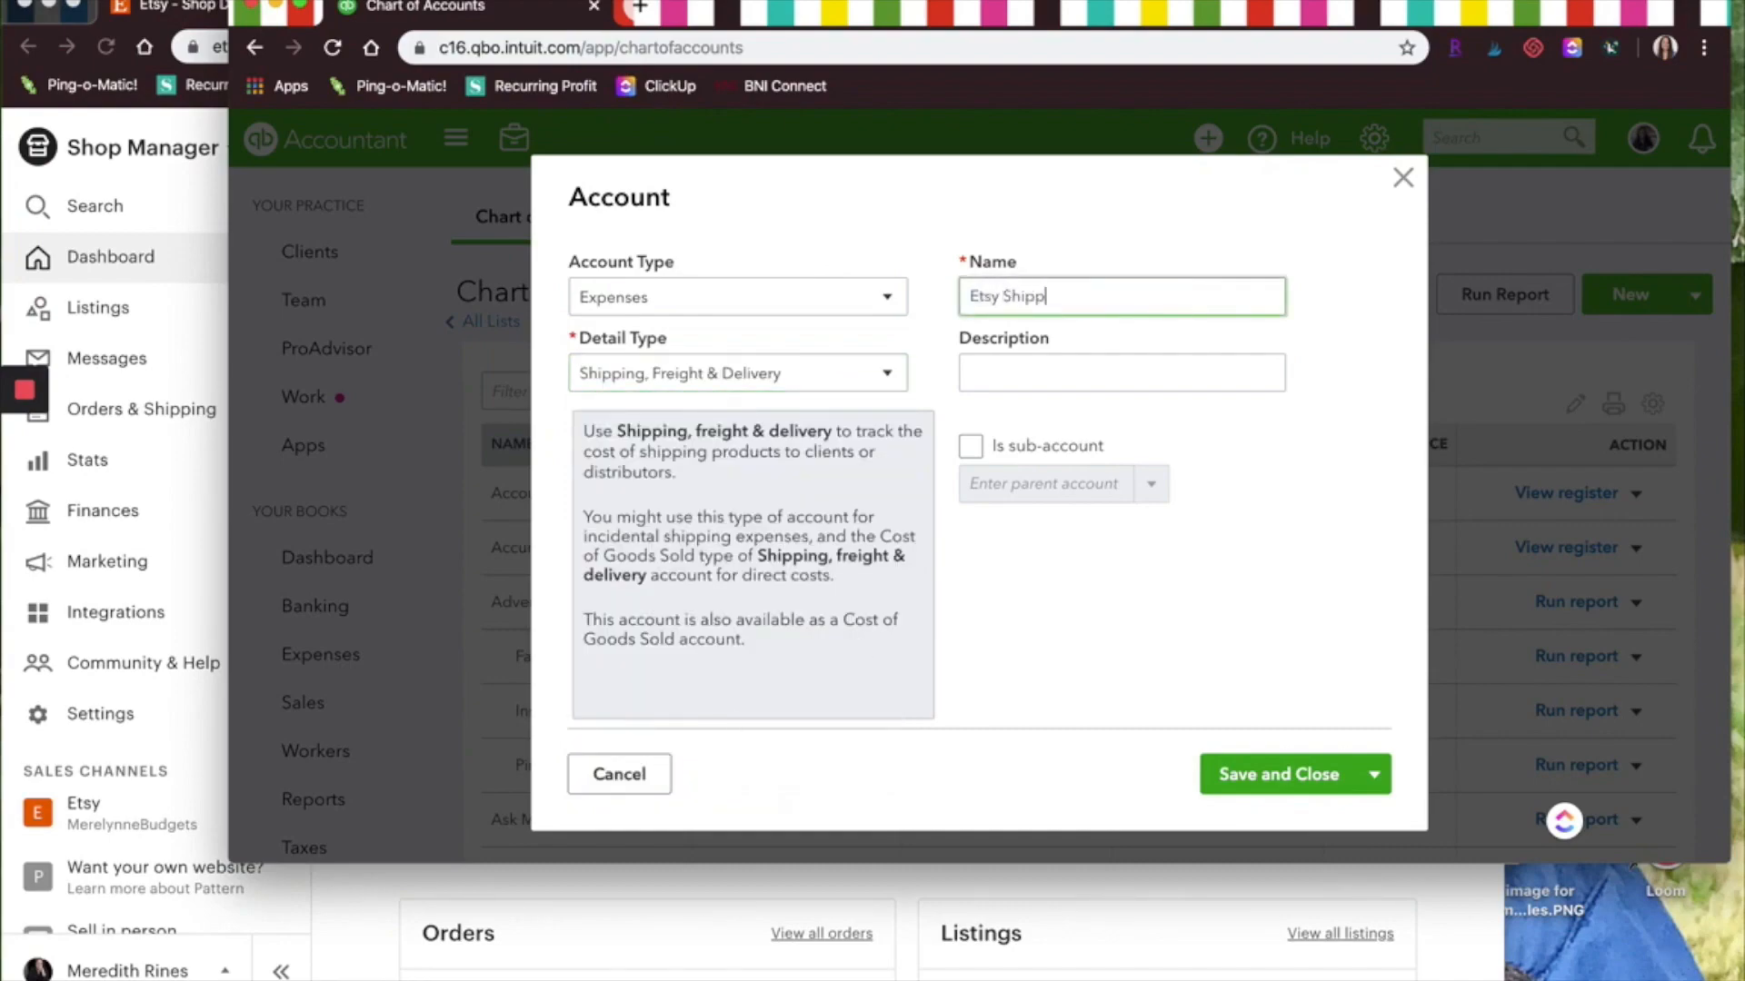
Make Etsy Shipping Fees a sub-account of an Etsy parent account and save it
left_click(971, 446)
type("Etsy")
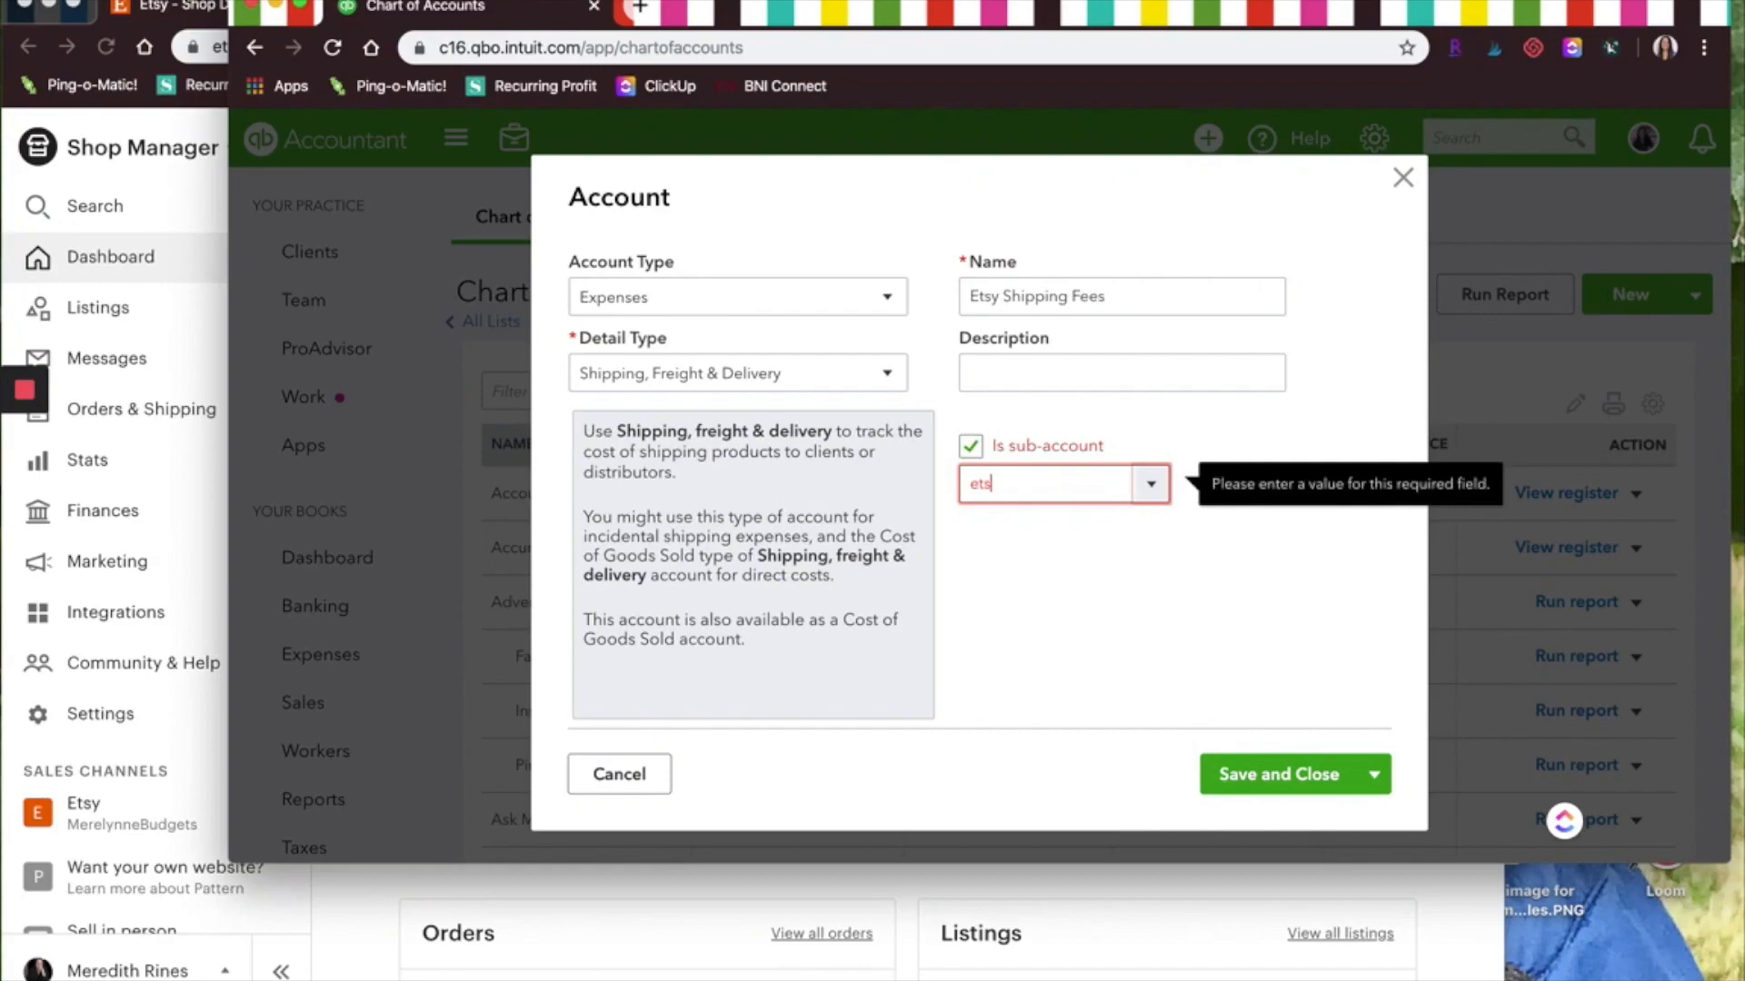
left_click(1036, 707)
left_click(1223, 774)
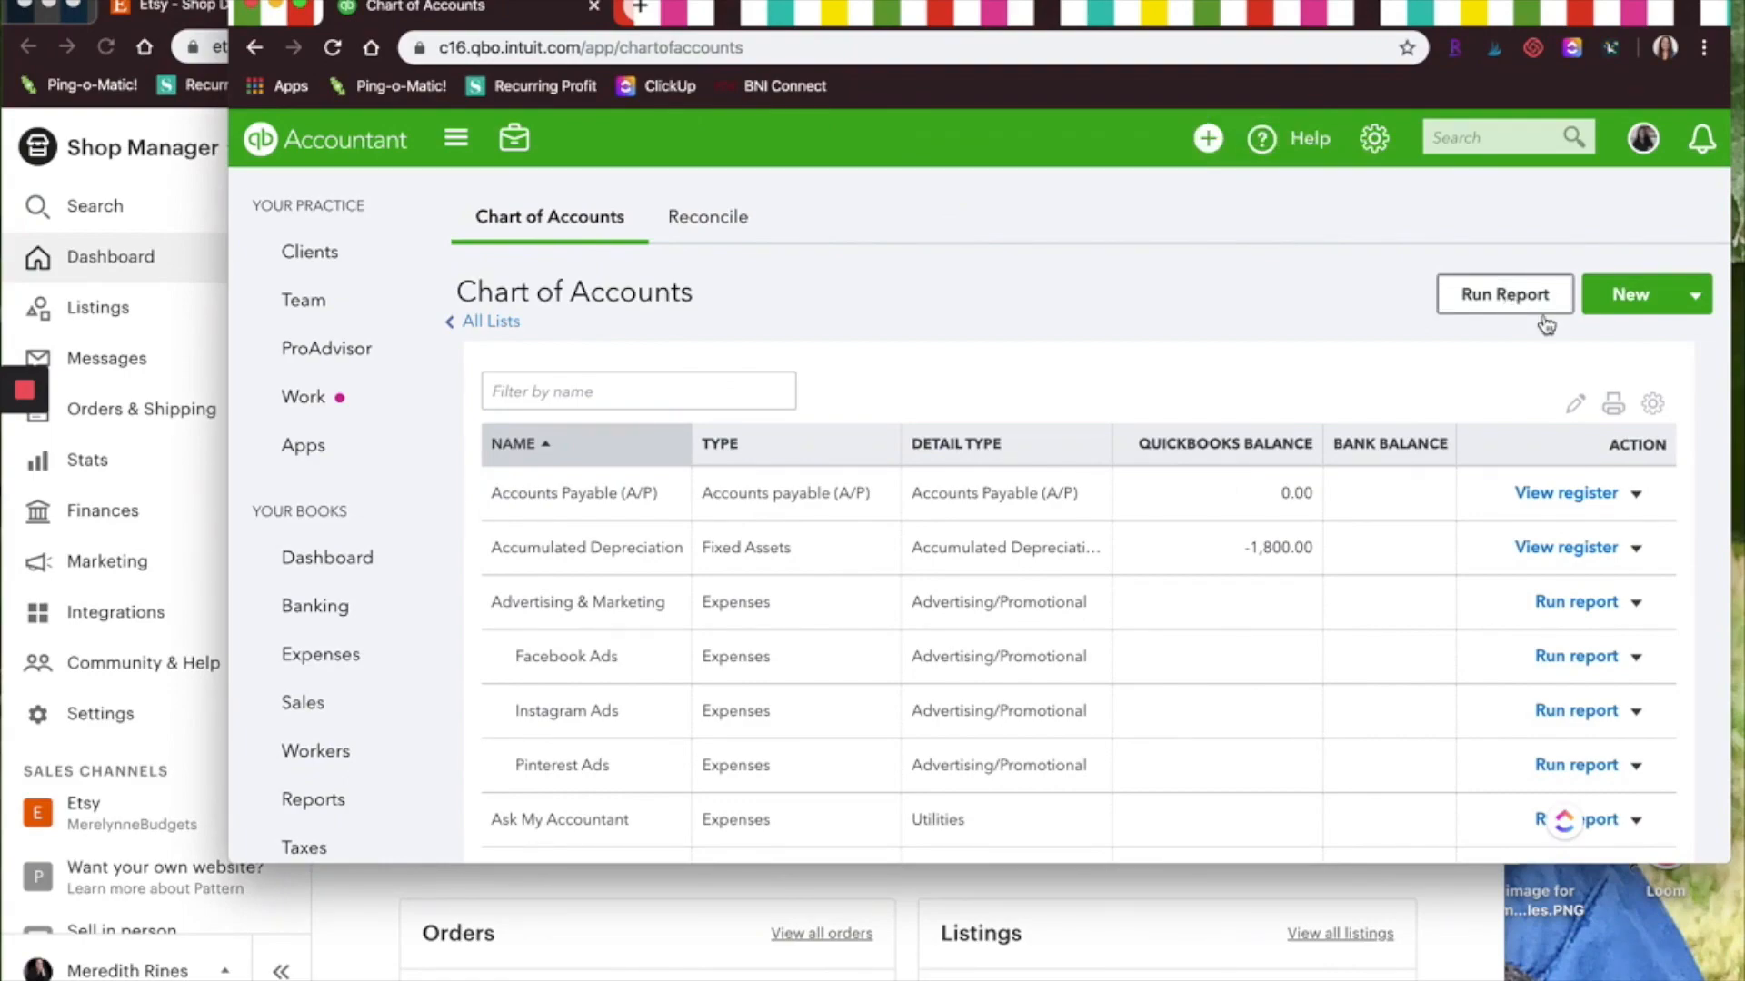
left_click(1640, 309)
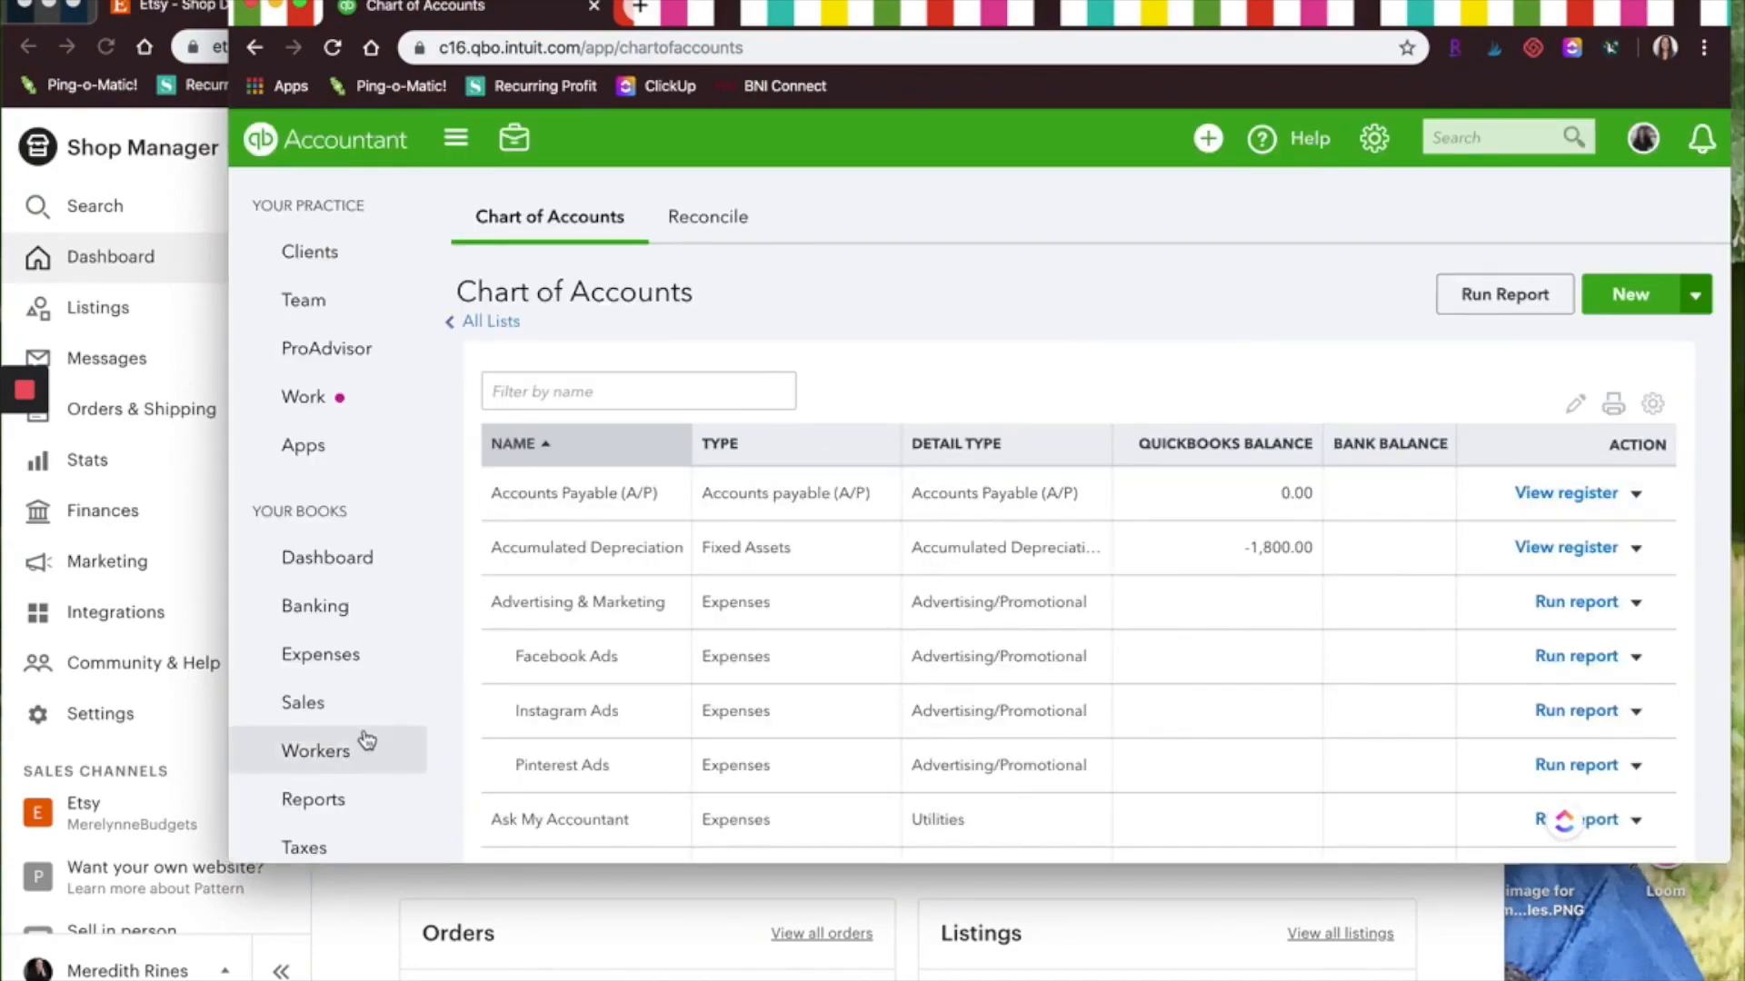
mouse_move(399, 662)
scroll(397, 662, "down", 2)
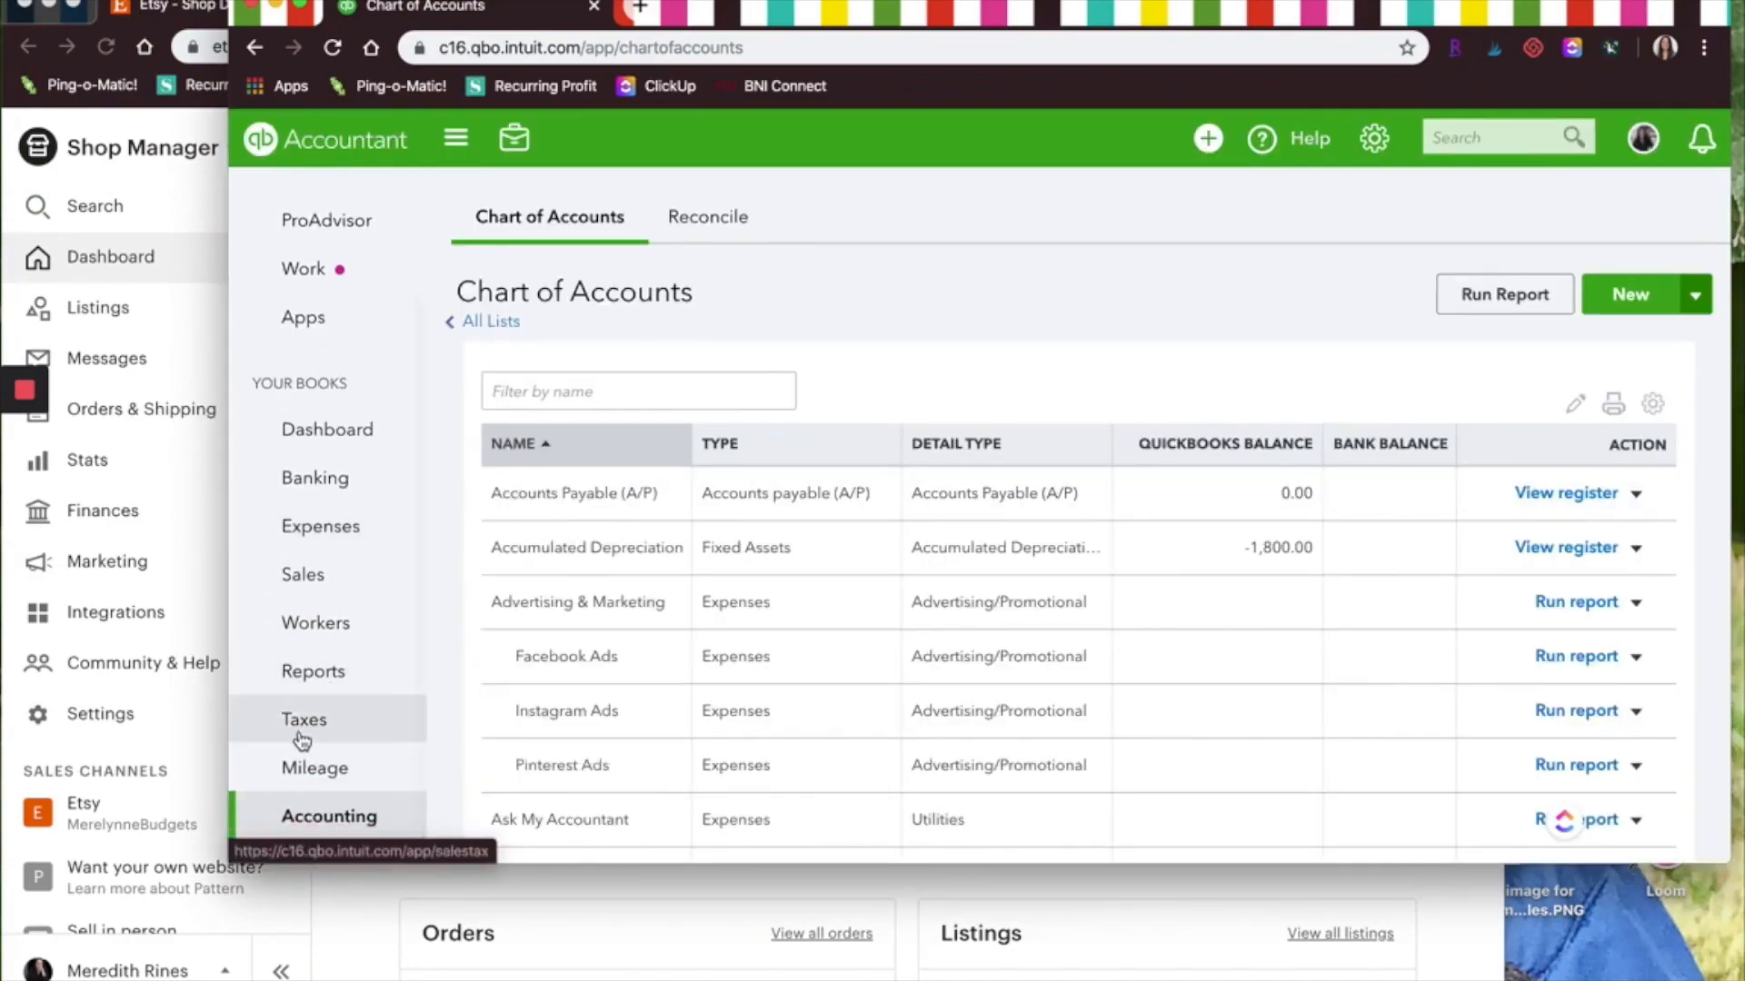
mouse_move(354, 738)
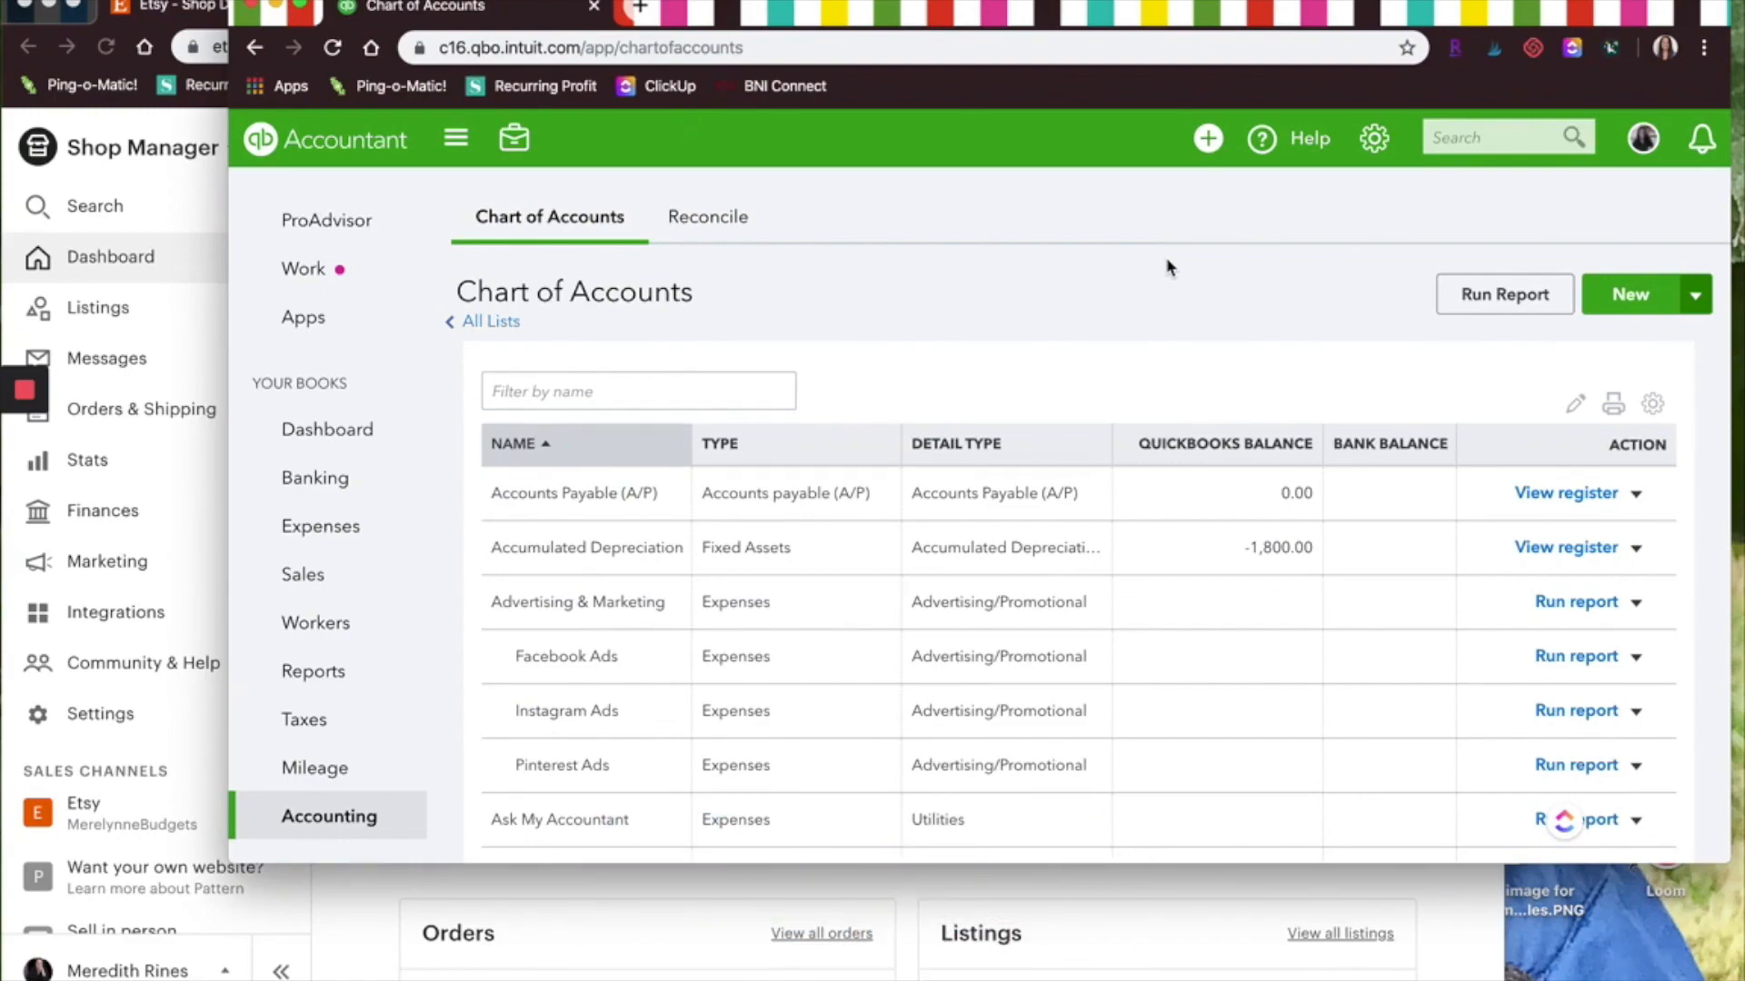
Switch to the Etsy Shop Manager and open the shop's Download Data settings
left_click(1065, 895)
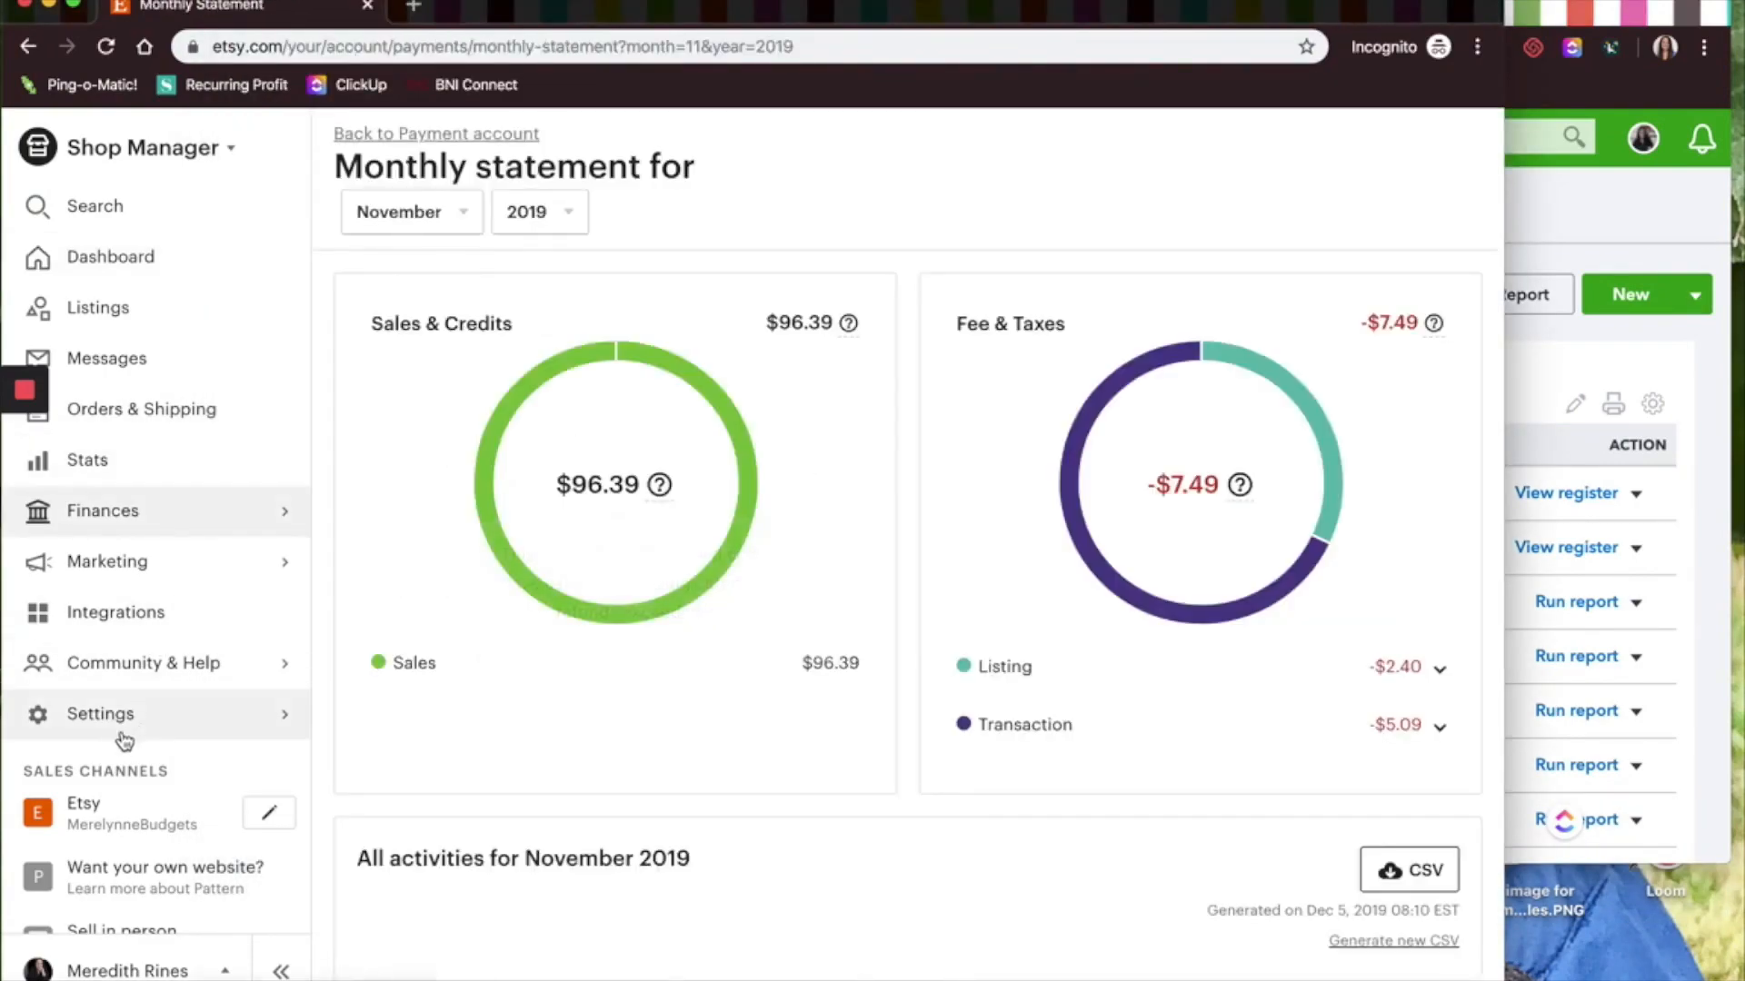
left_click(118, 718)
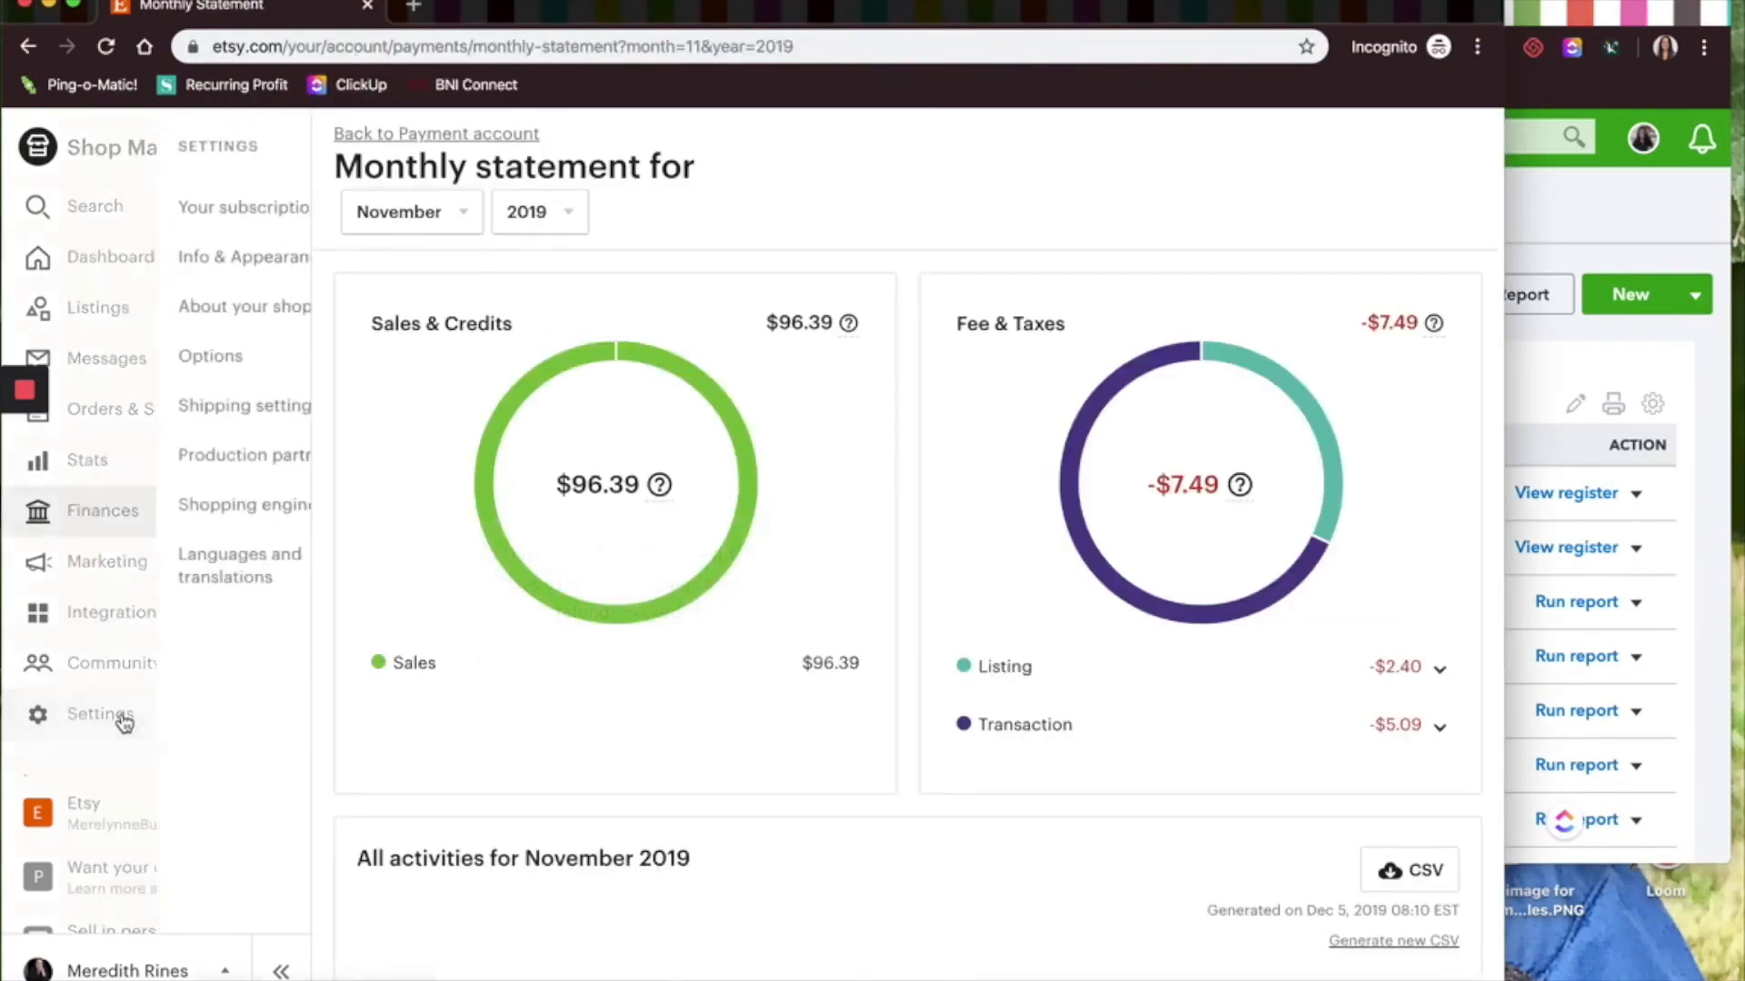
left_click(127, 359)
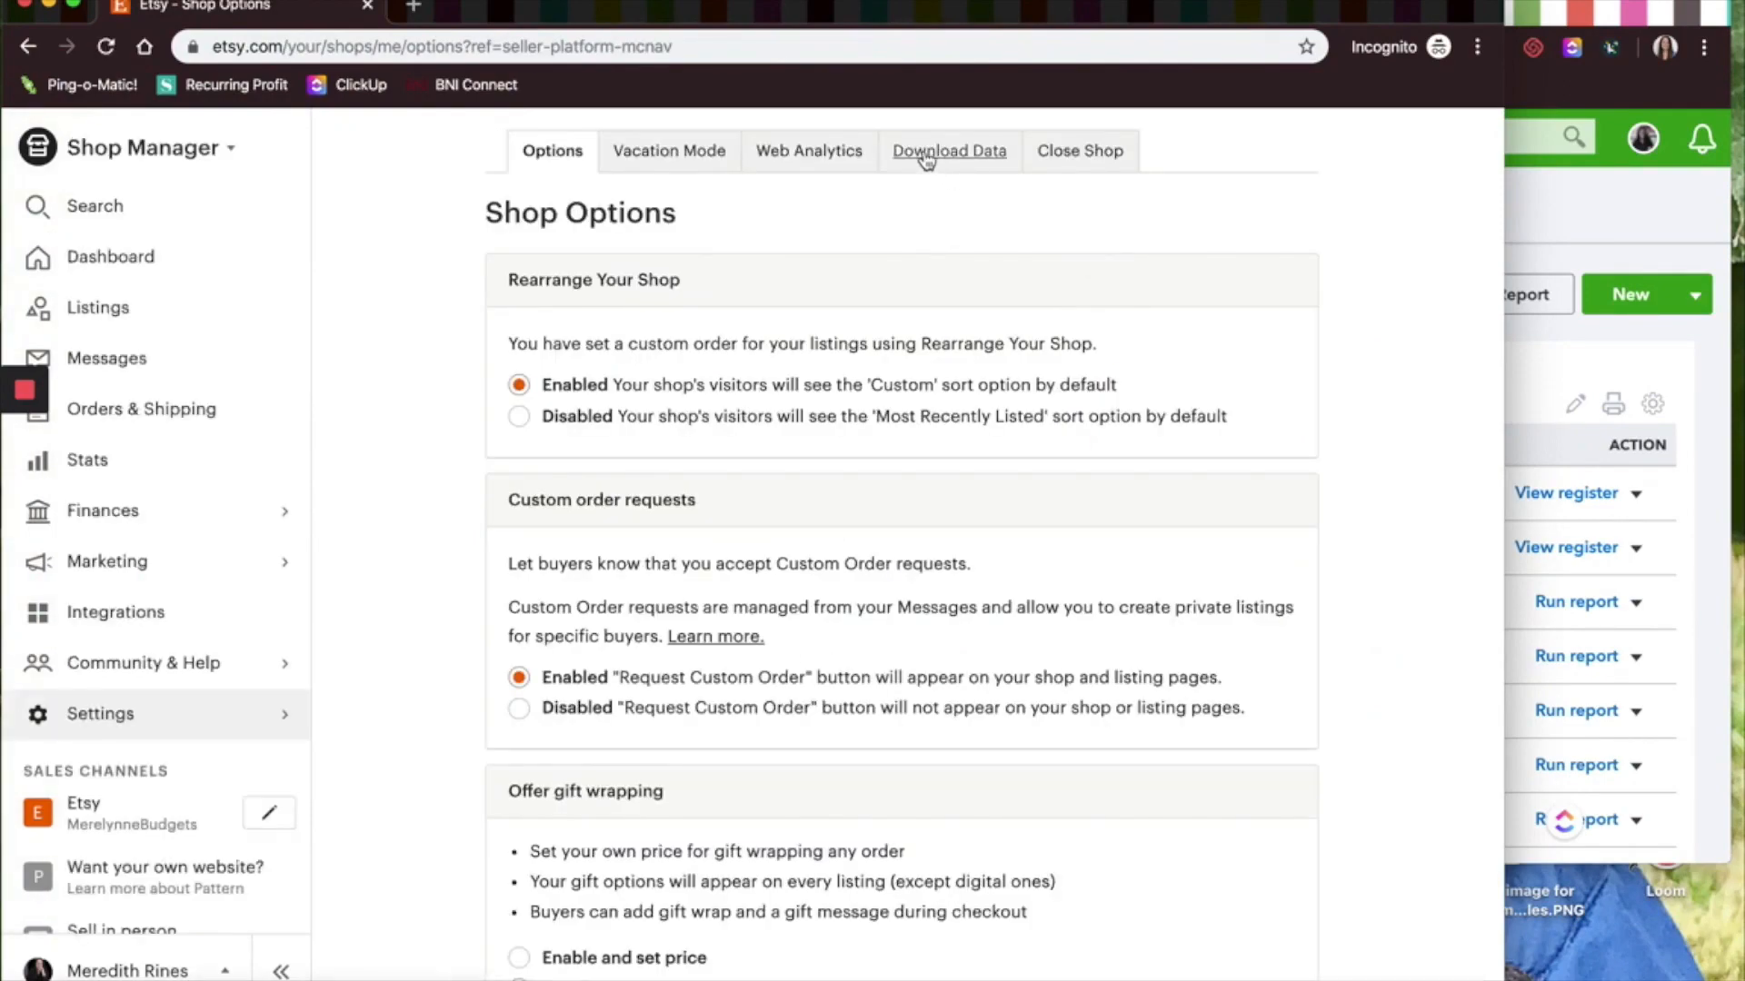
left_click(926, 157)
Download the Orders CSV for 11 - November 2019 and scroll through its columns in the spreadsheet
left_click(602, 841)
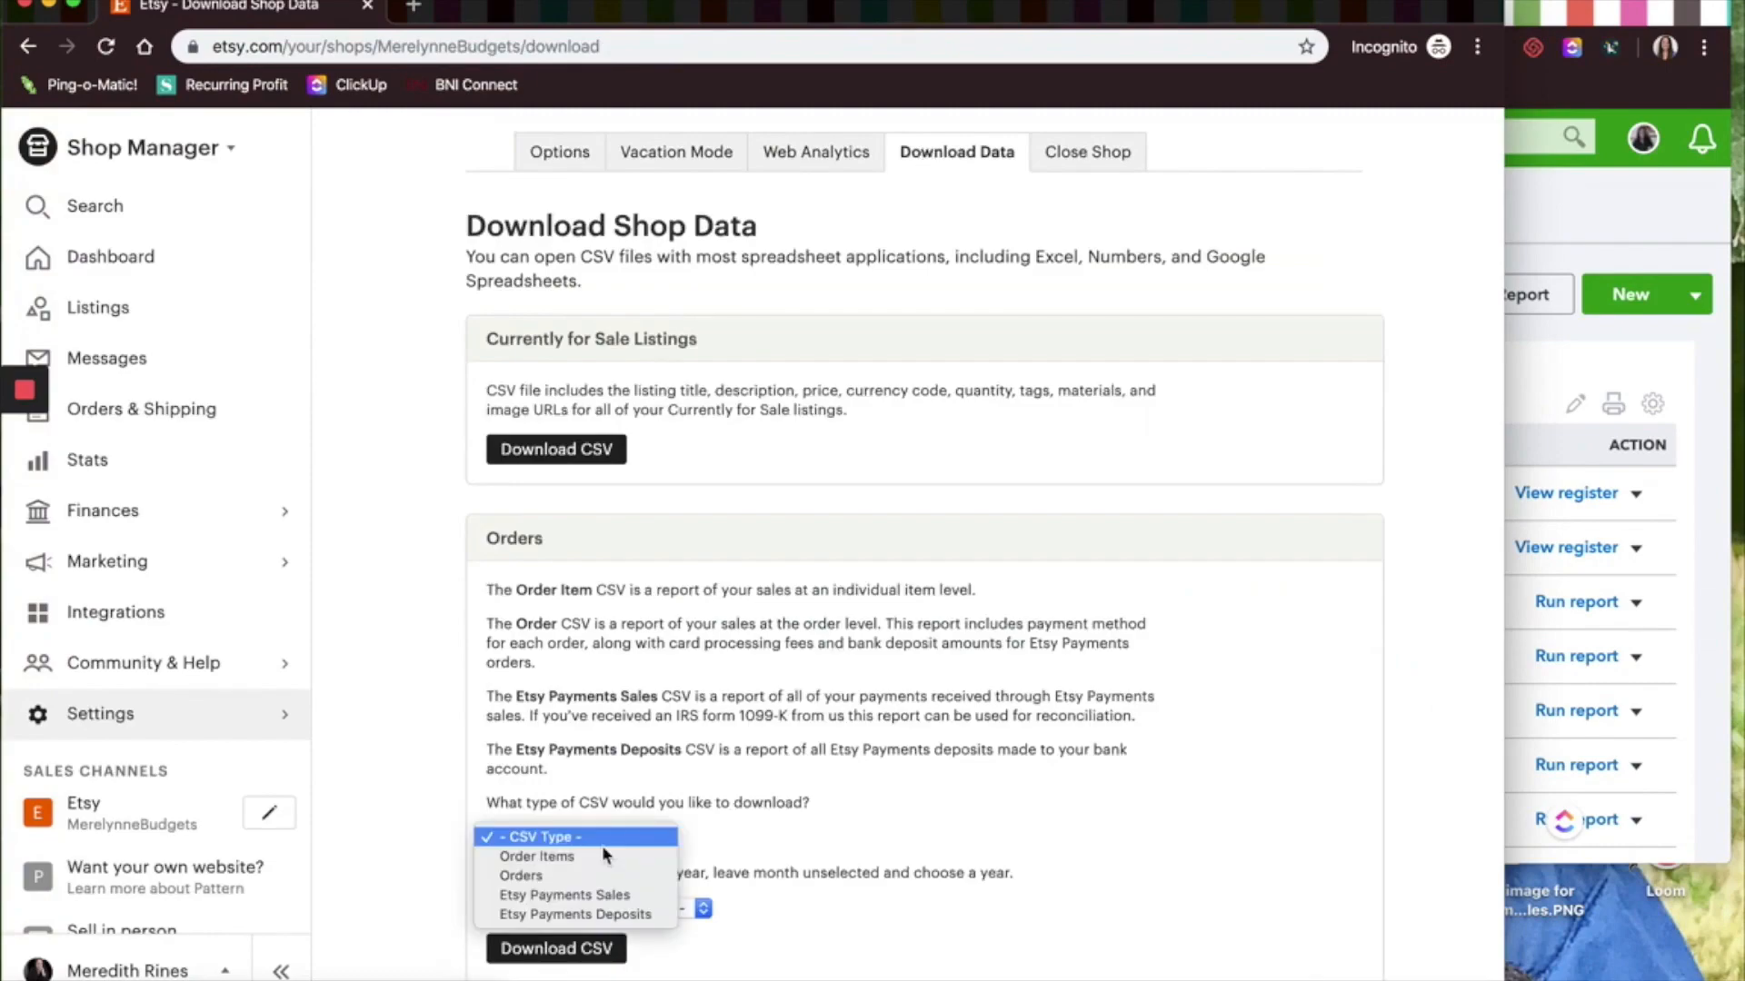
left_click(602, 845)
scroll(843, 636, "down", 4)
scroll(850, 563, "down", 1)
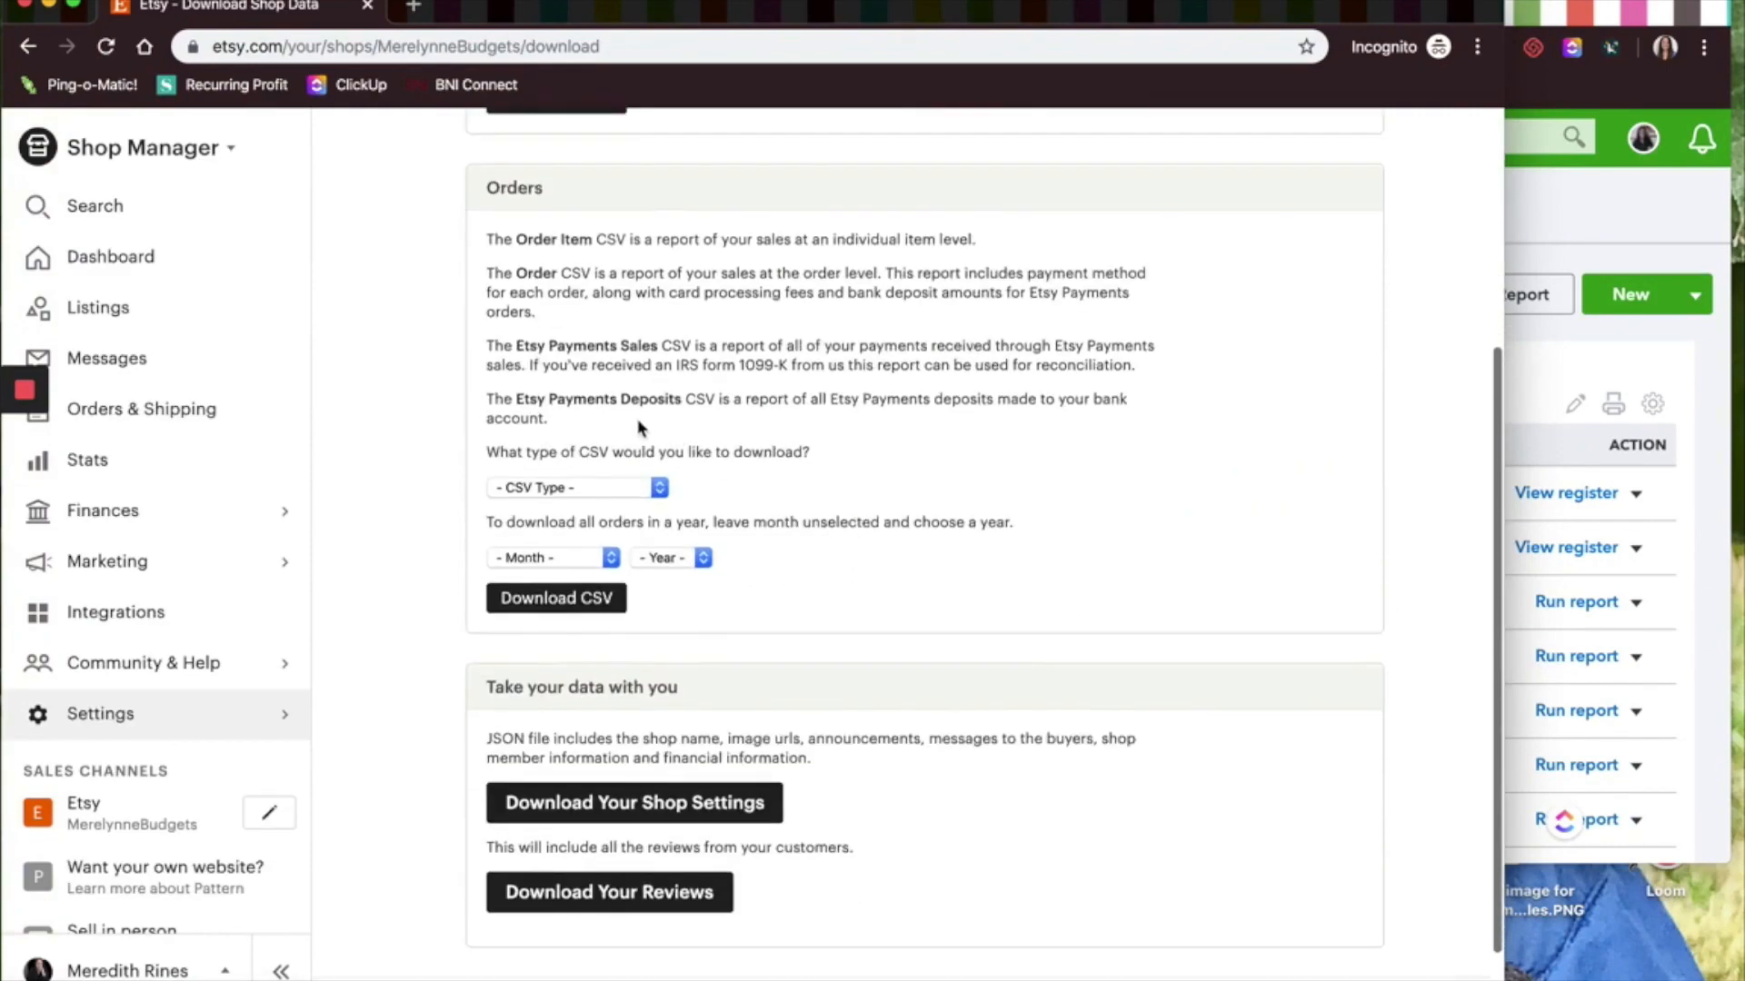
left_click(578, 487)
left_click(571, 527)
left_click(550, 557)
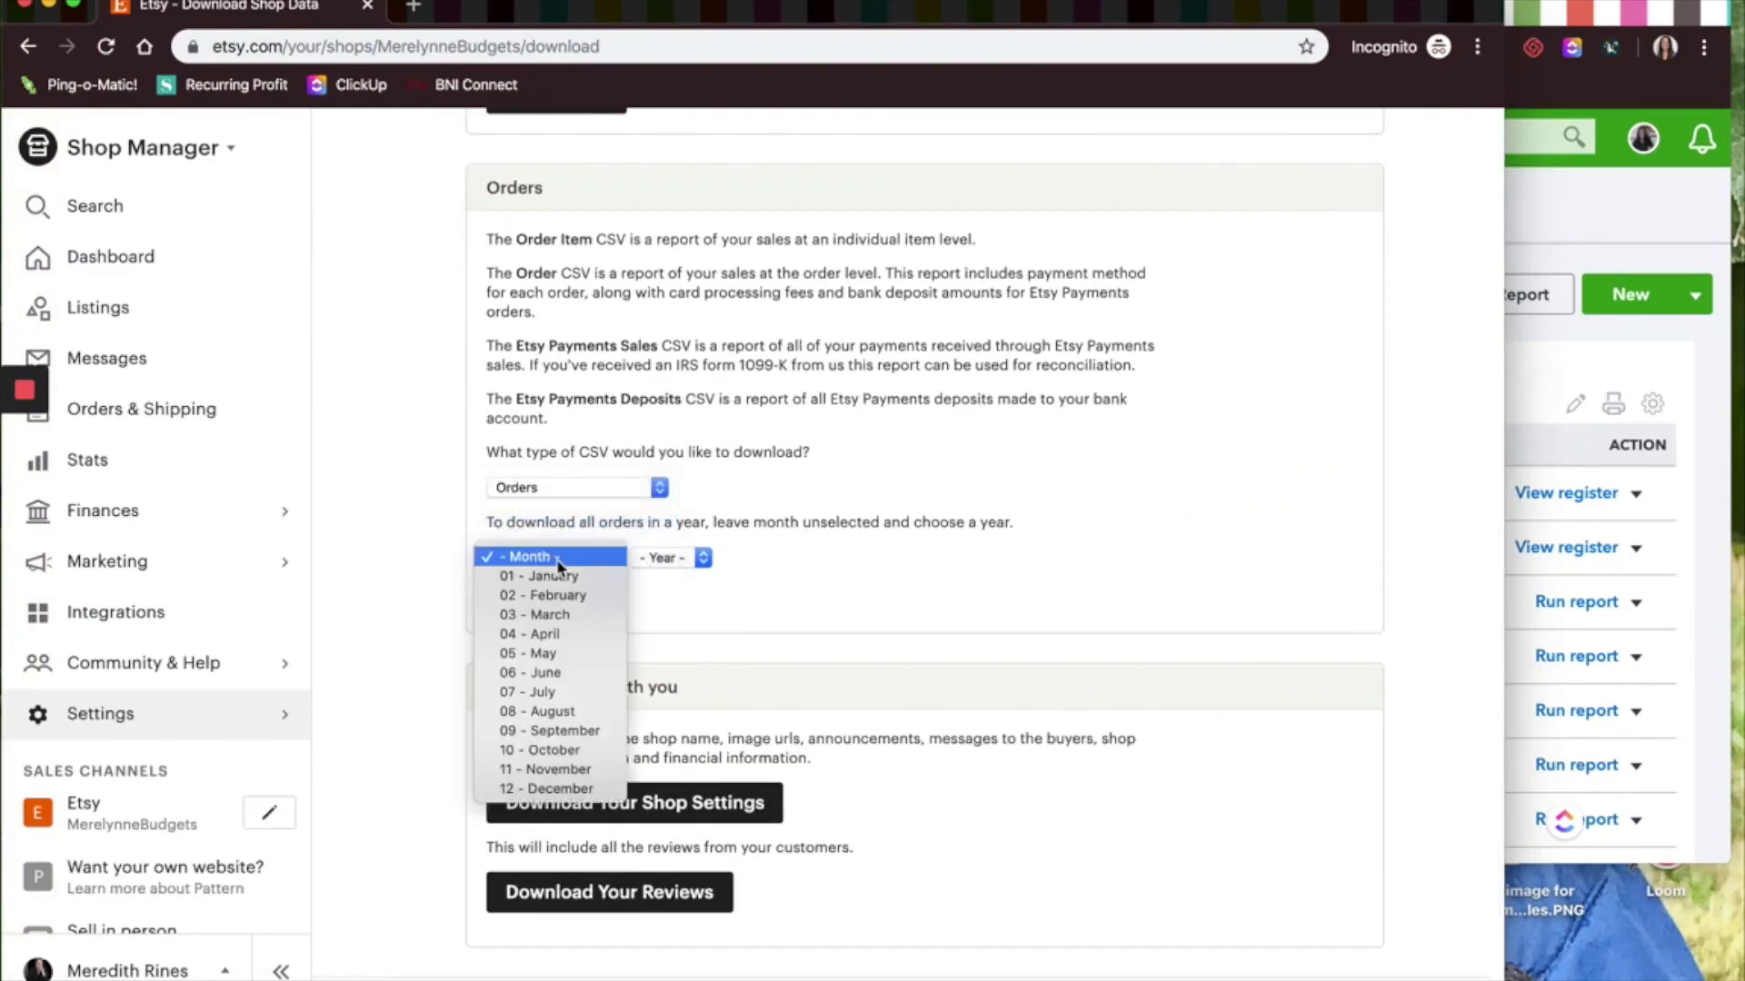
left_click(545, 765)
left_click(702, 557)
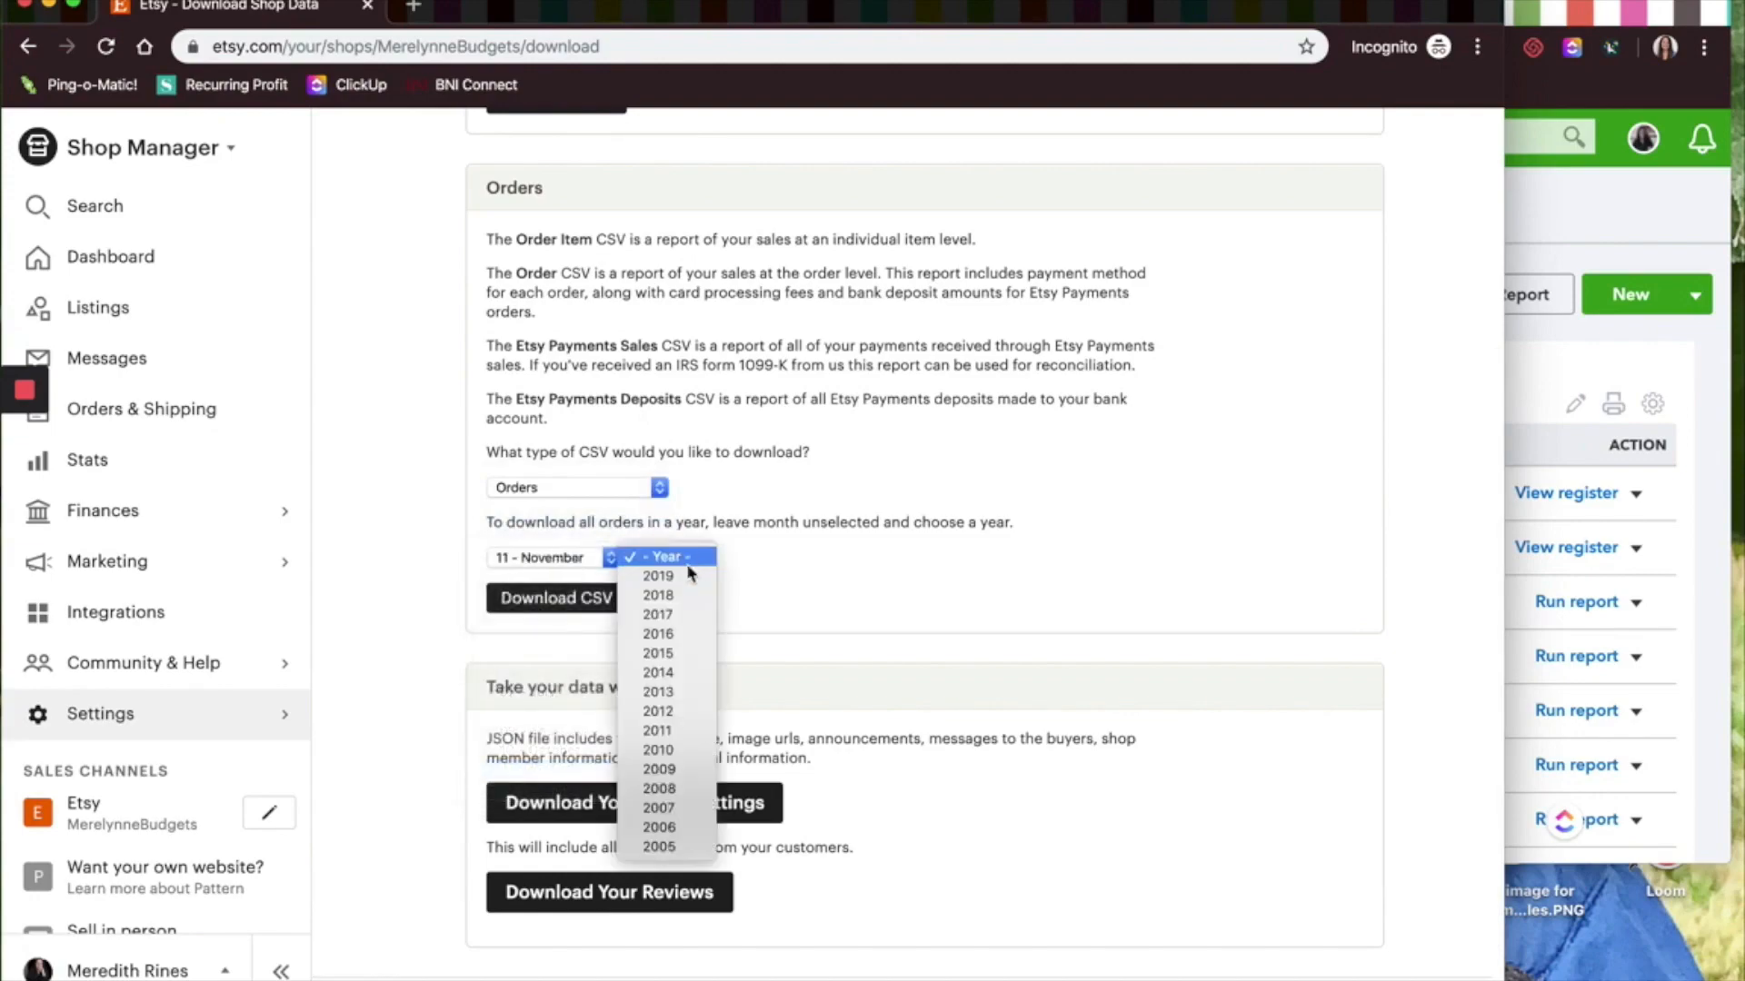
left_click(662, 576)
left_click(604, 600)
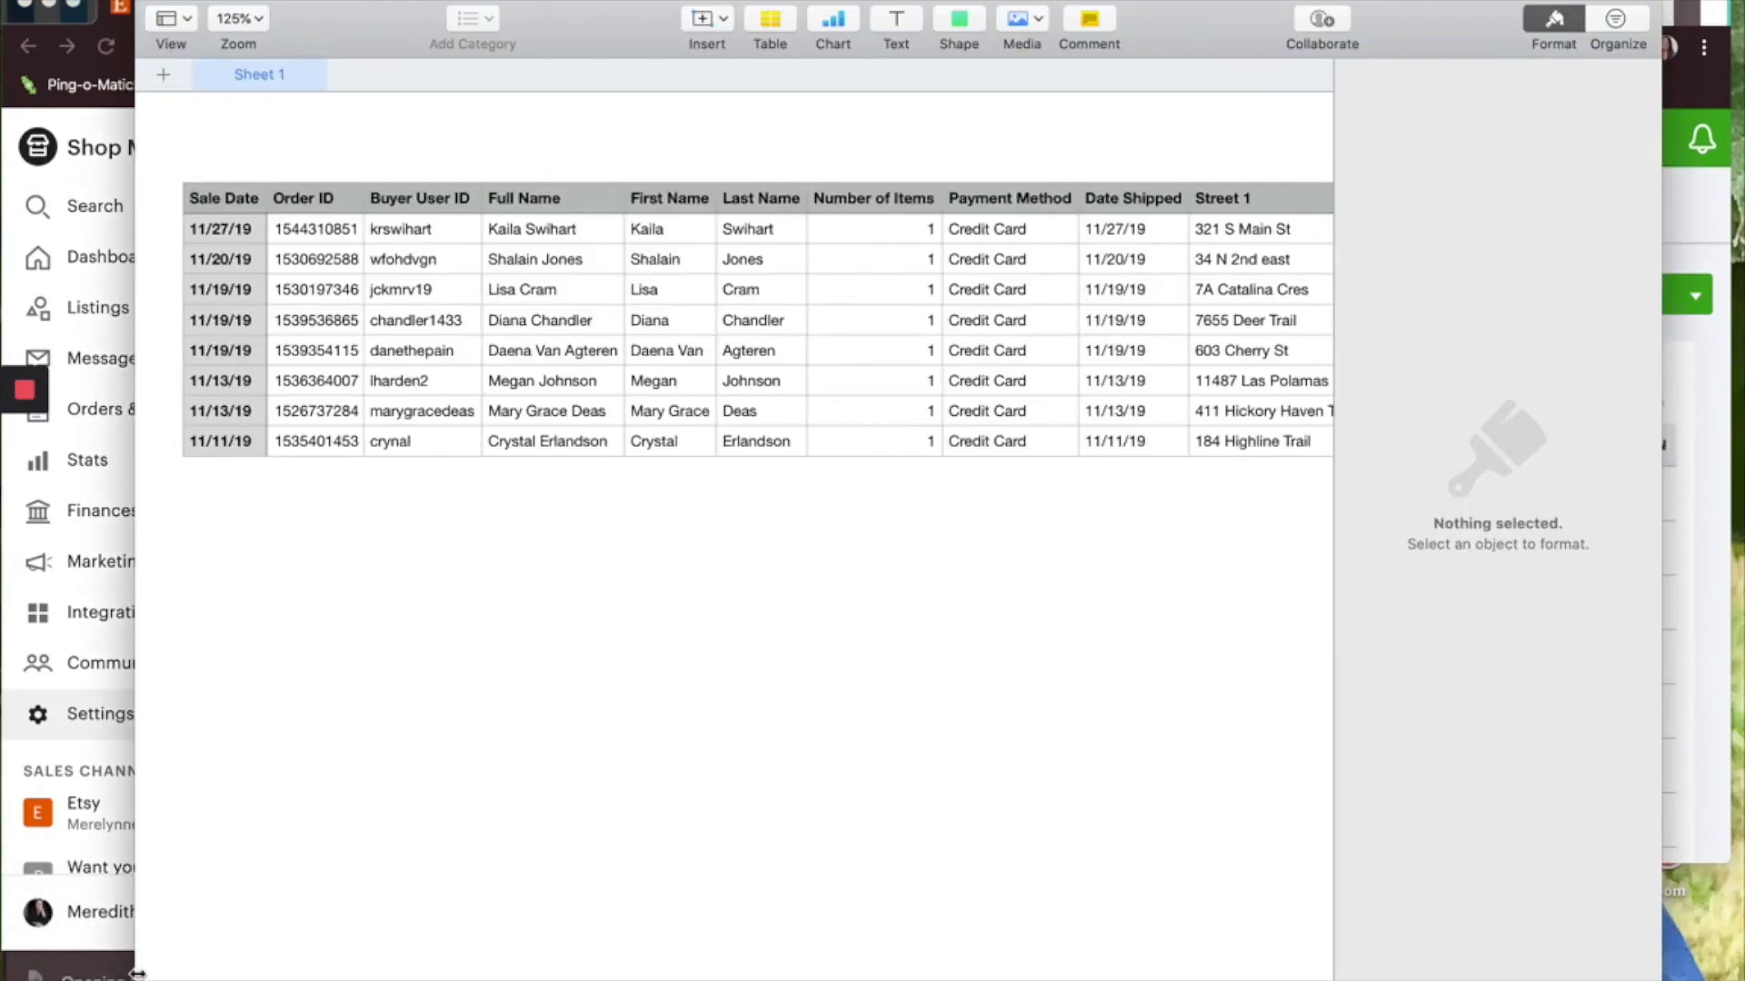
scroll(492, 508, "right", 10)
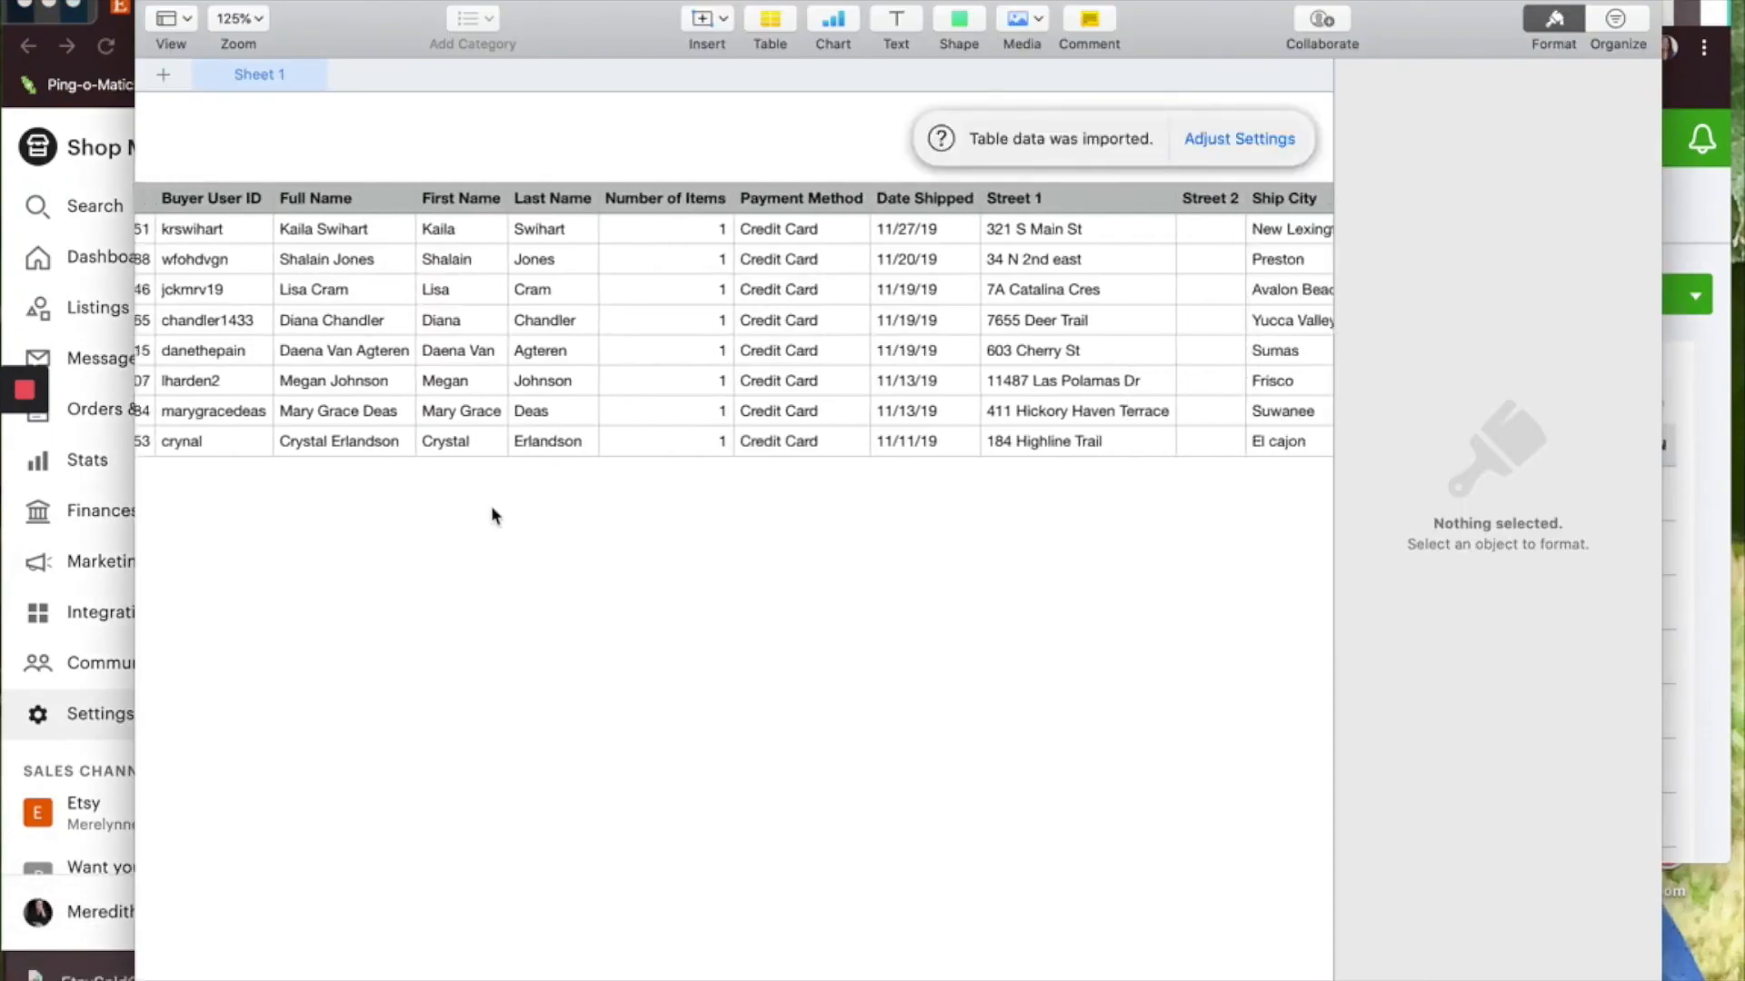
scroll(491, 508, "right", 8)
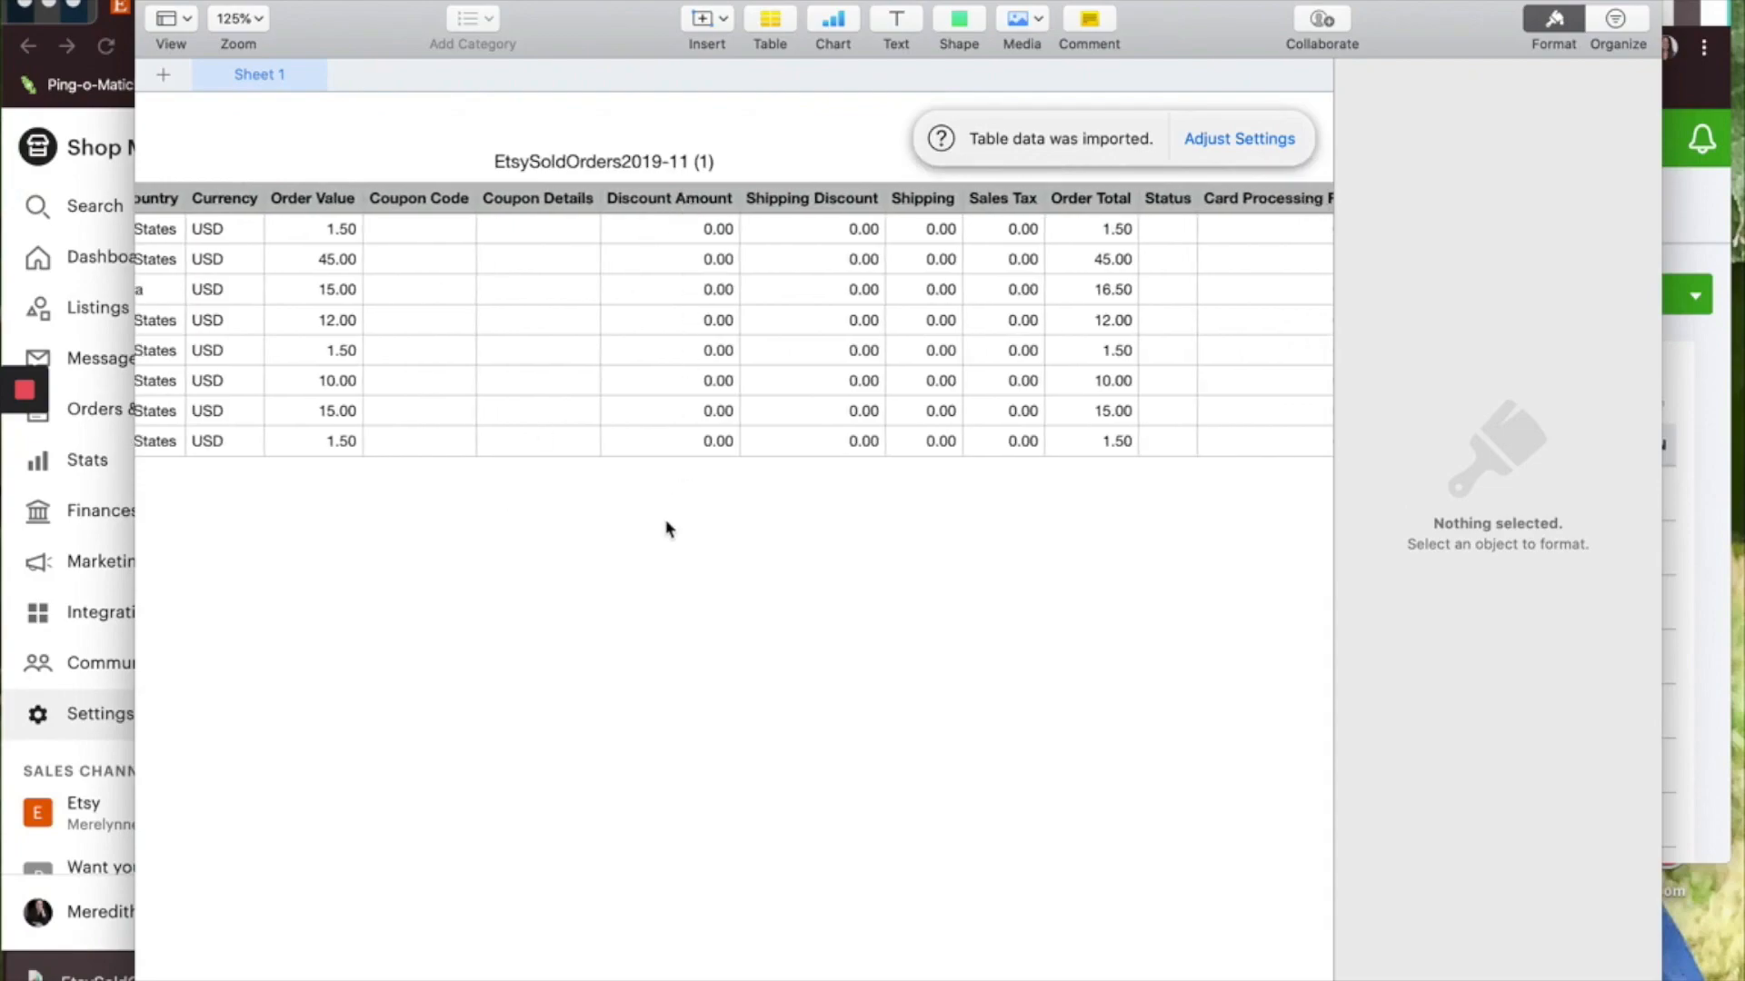
scroll(667, 525, "right", 1)
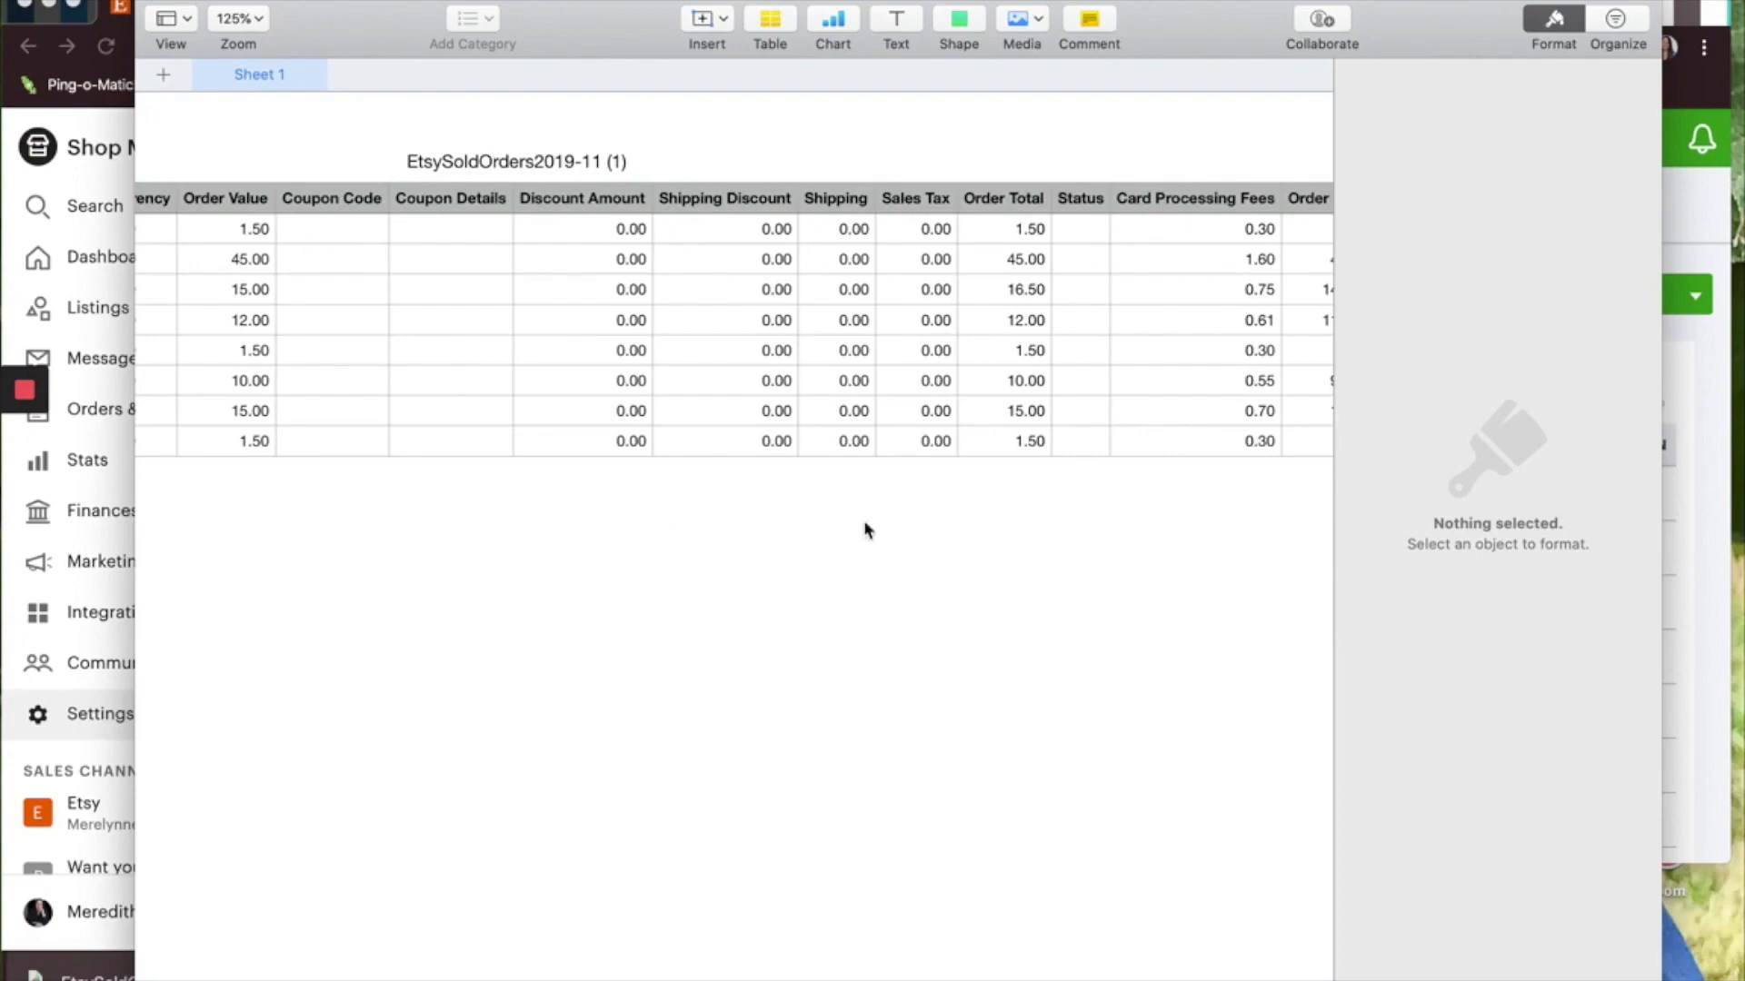
scroll(903, 448, "right", 1)
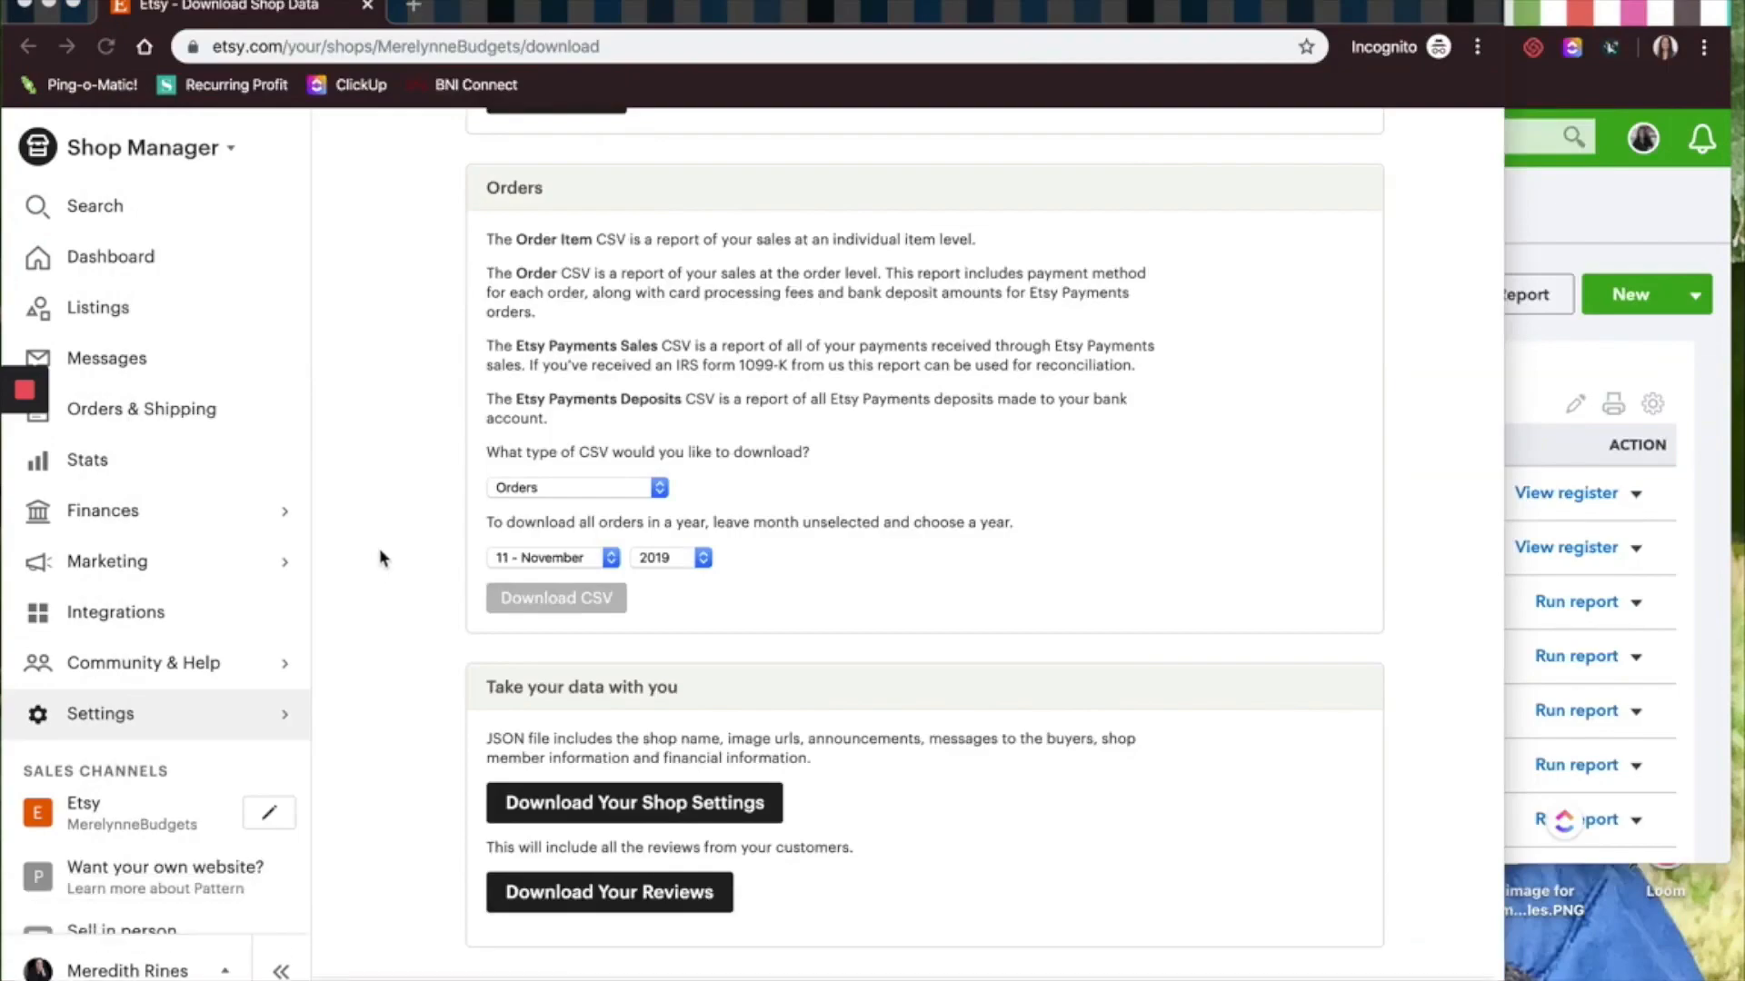
Download the November 2019 monthly statement CSV from the Etsy payment account and open it
left_click(118, 511)
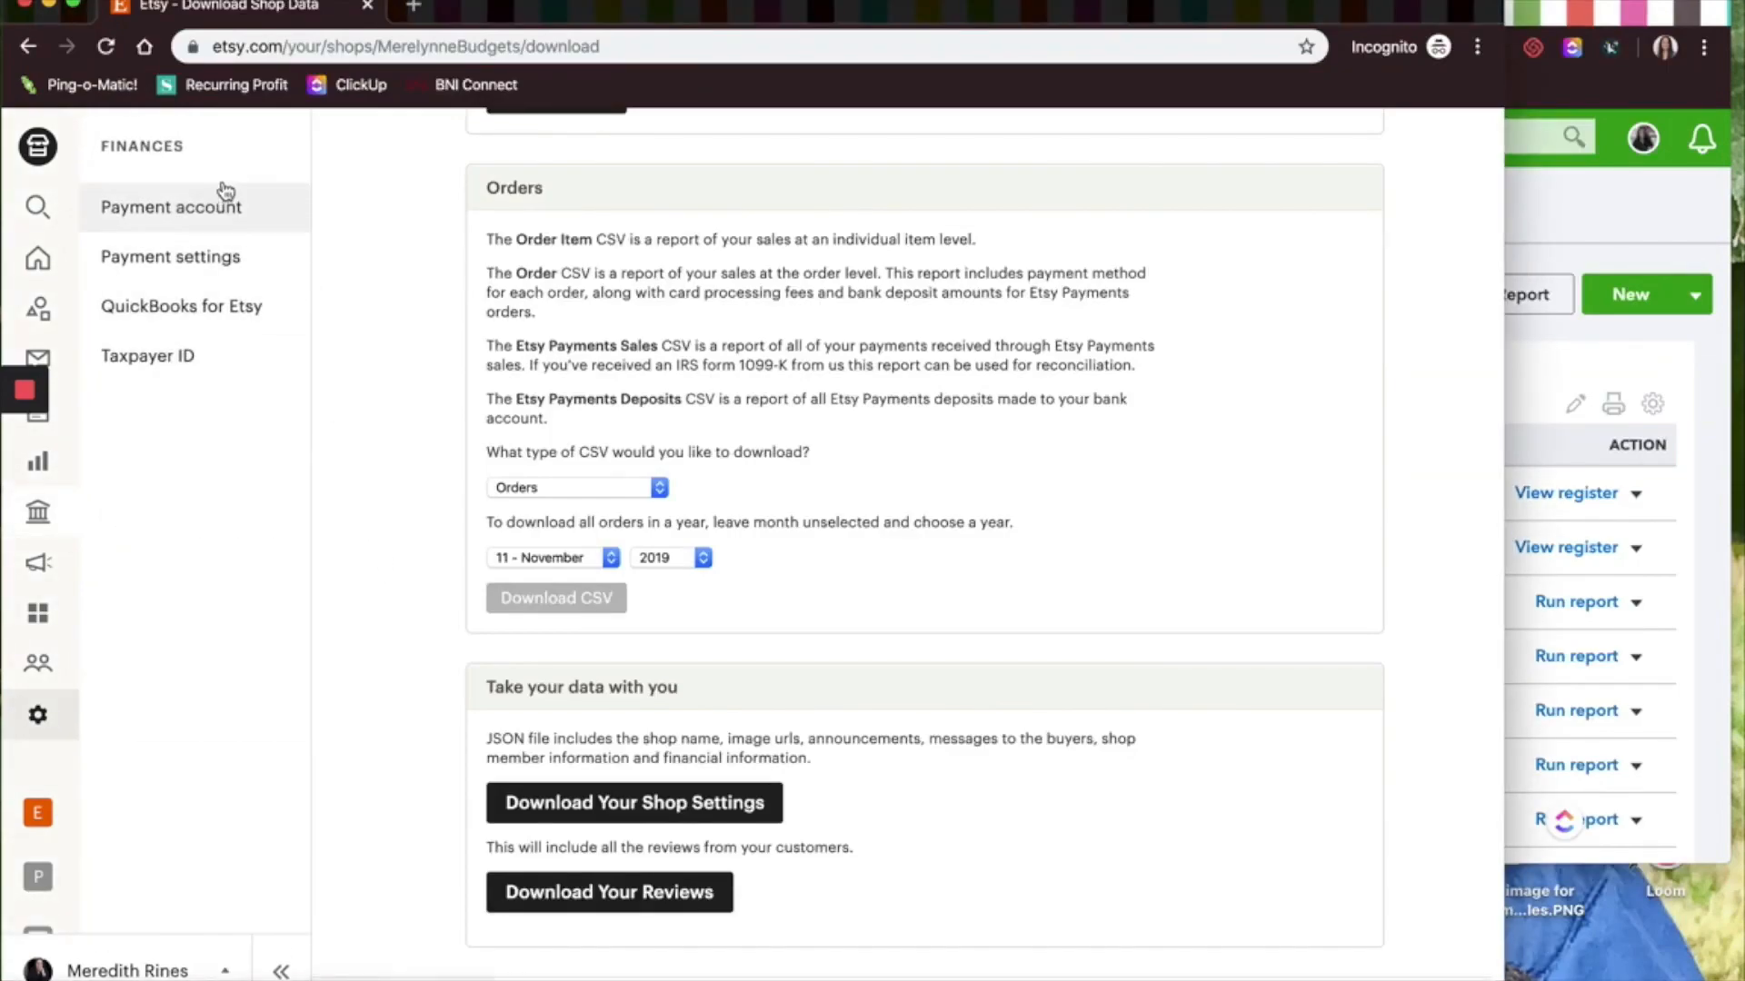
left_click(215, 214)
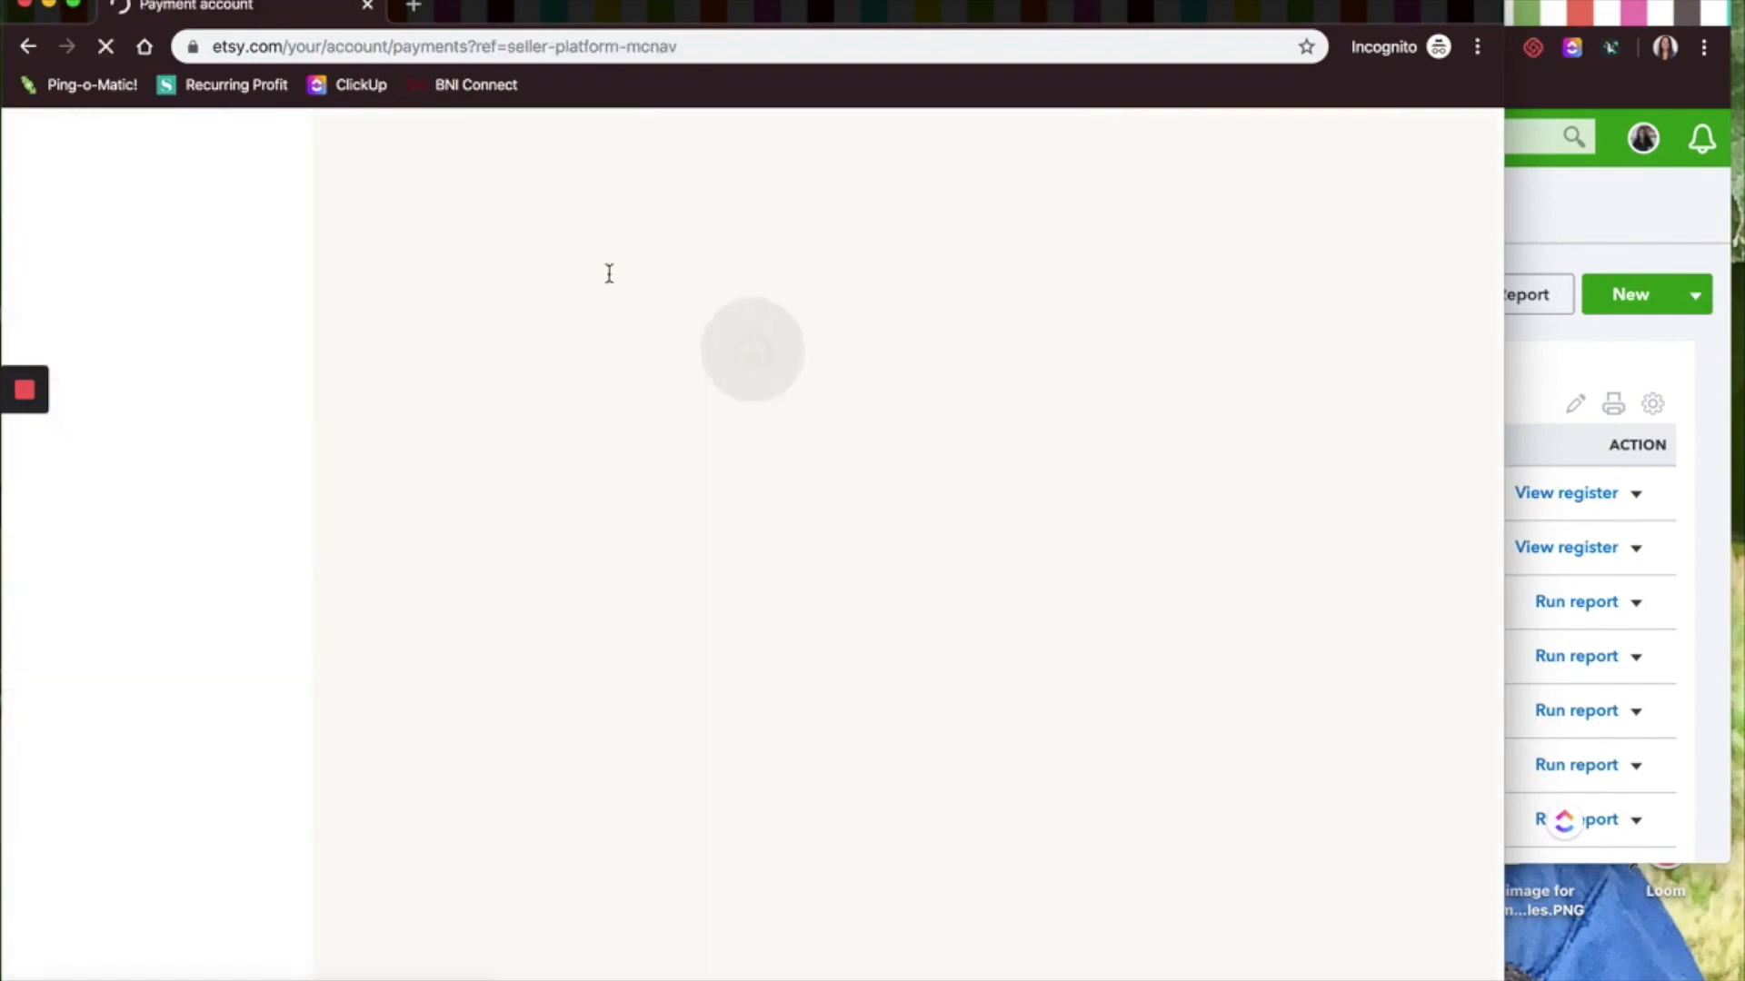
scroll(609, 273, "down", 5)
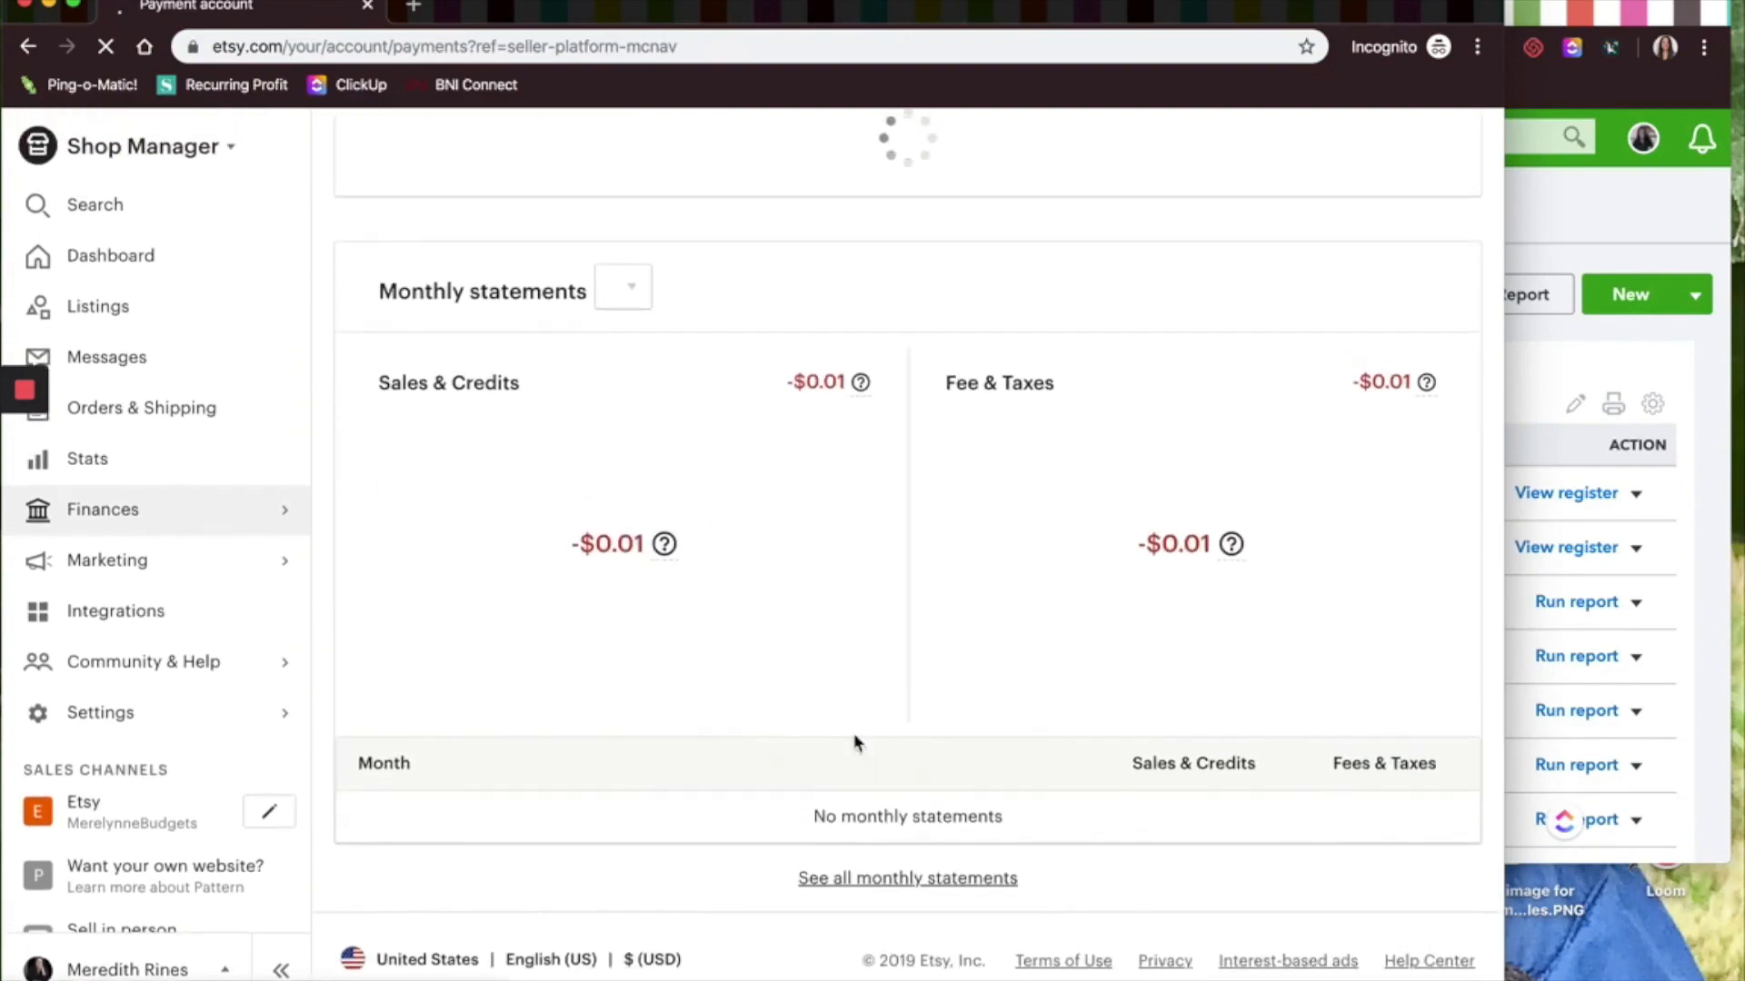
scroll(878, 918, "down", 5)
left_click(887, 878)
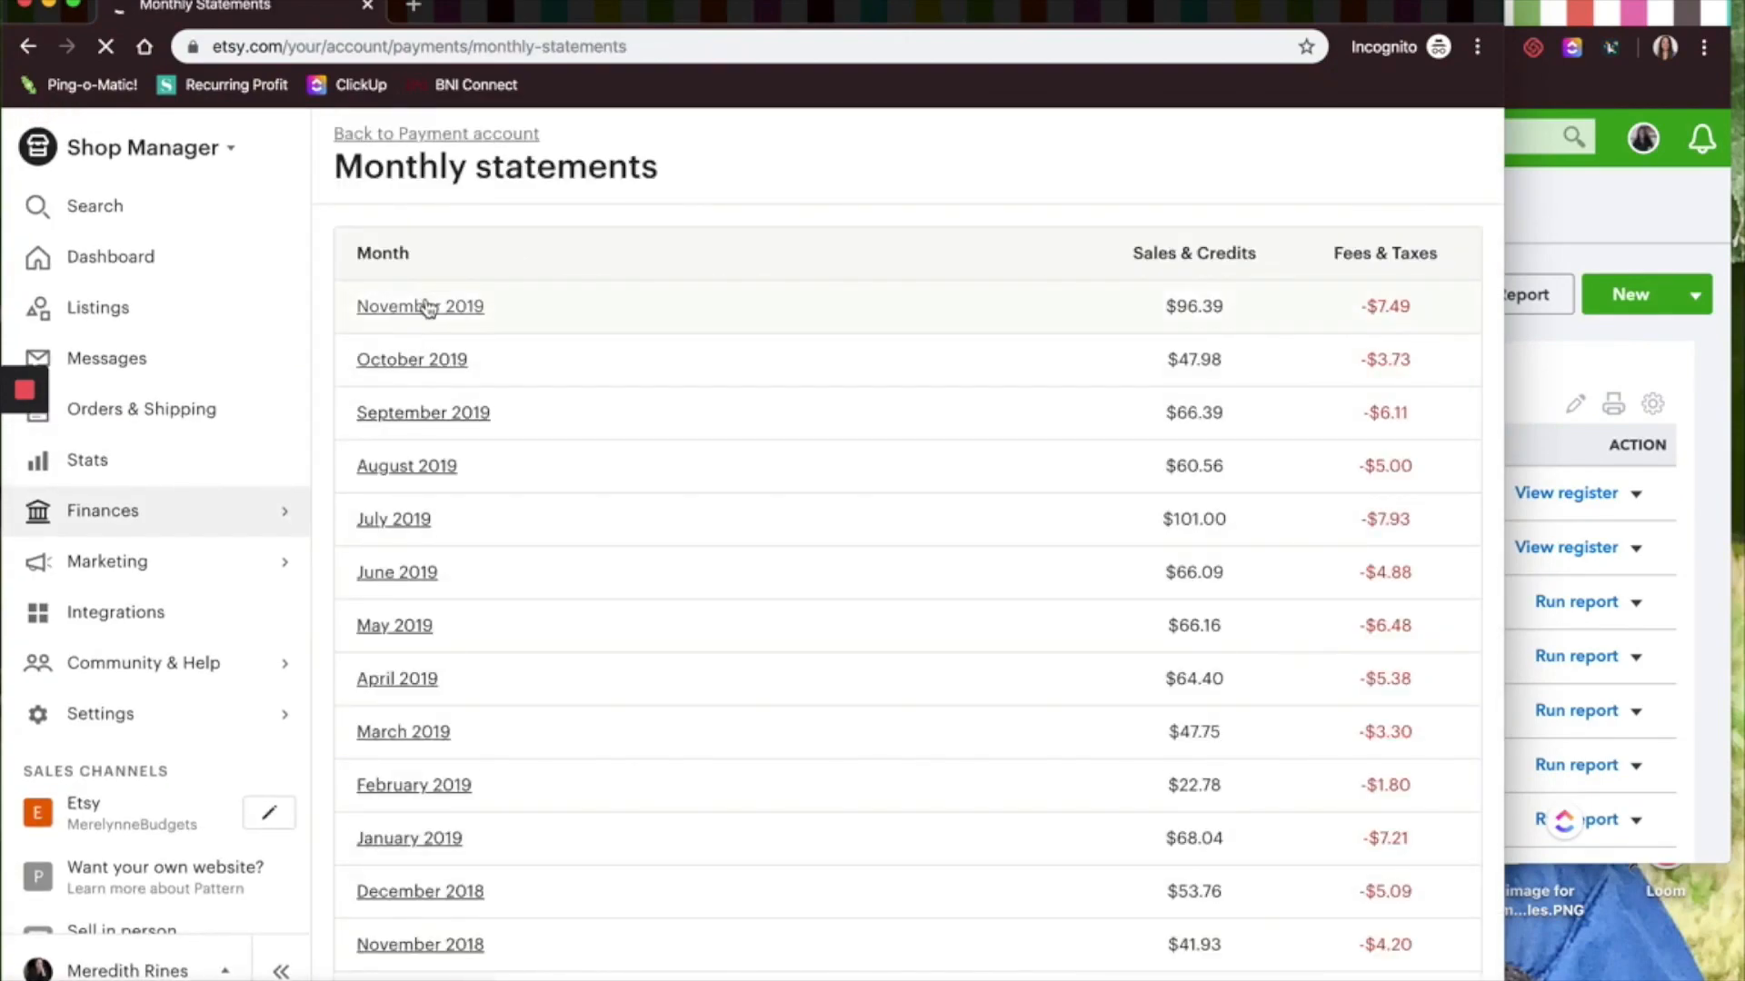
left_click(429, 311)
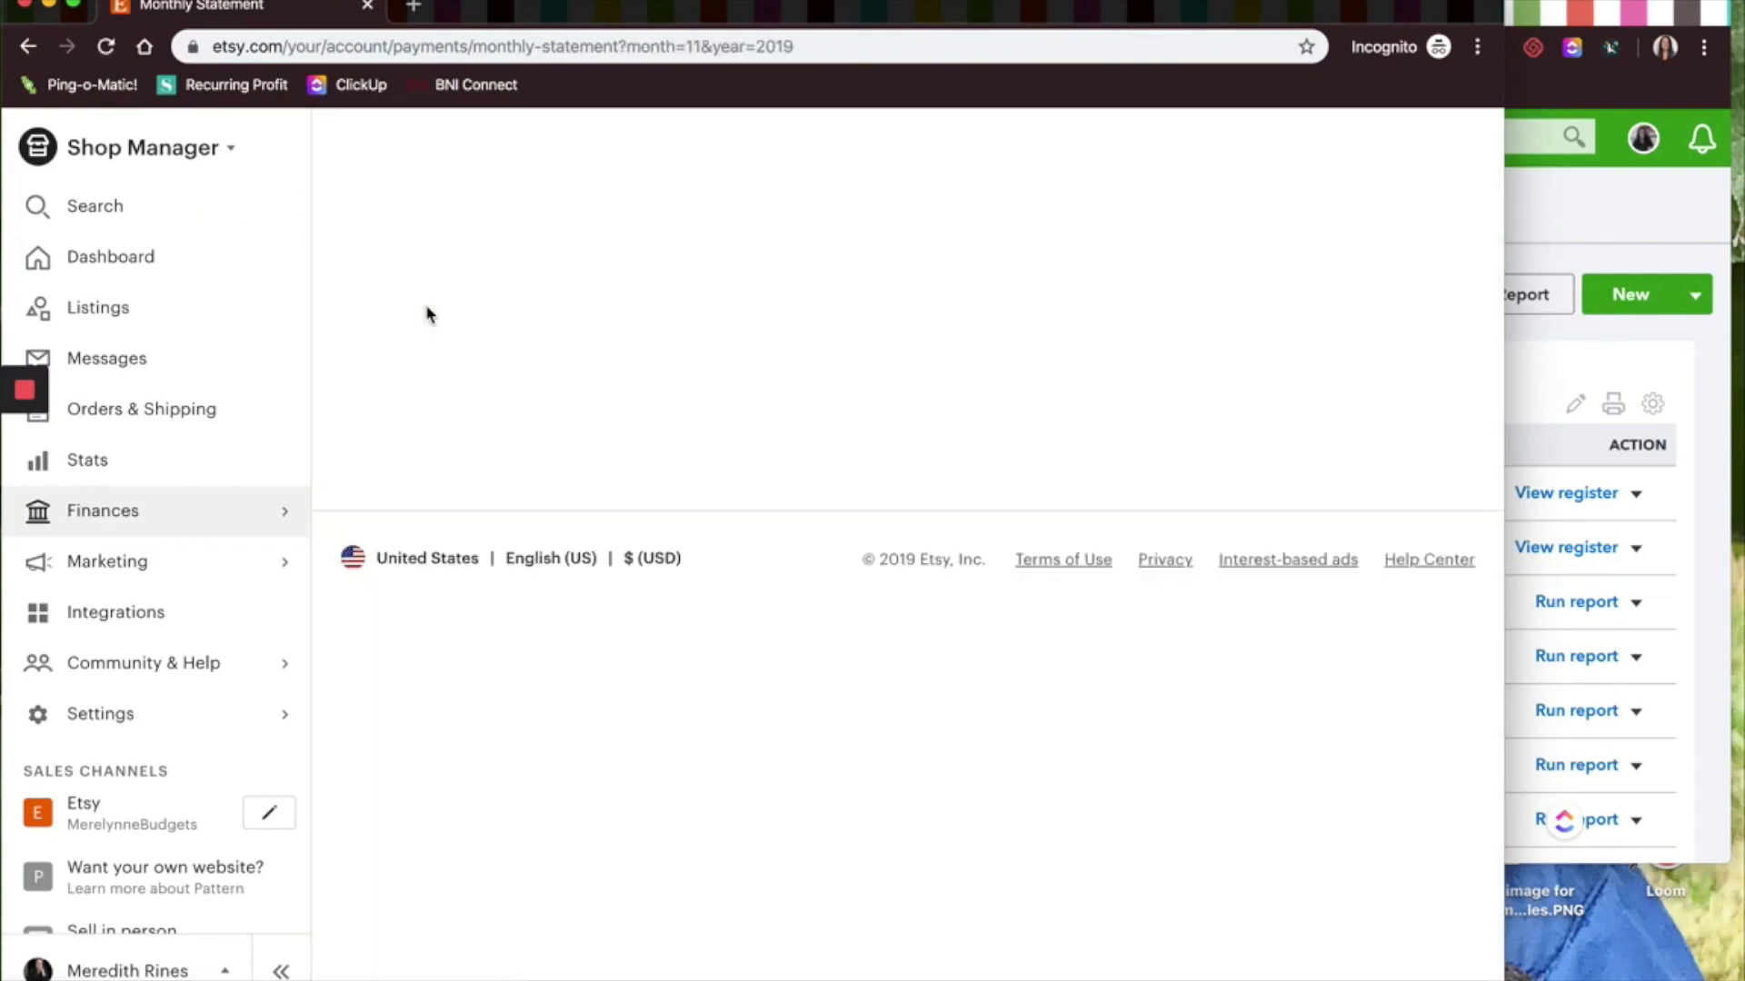
left_click(1426, 871)
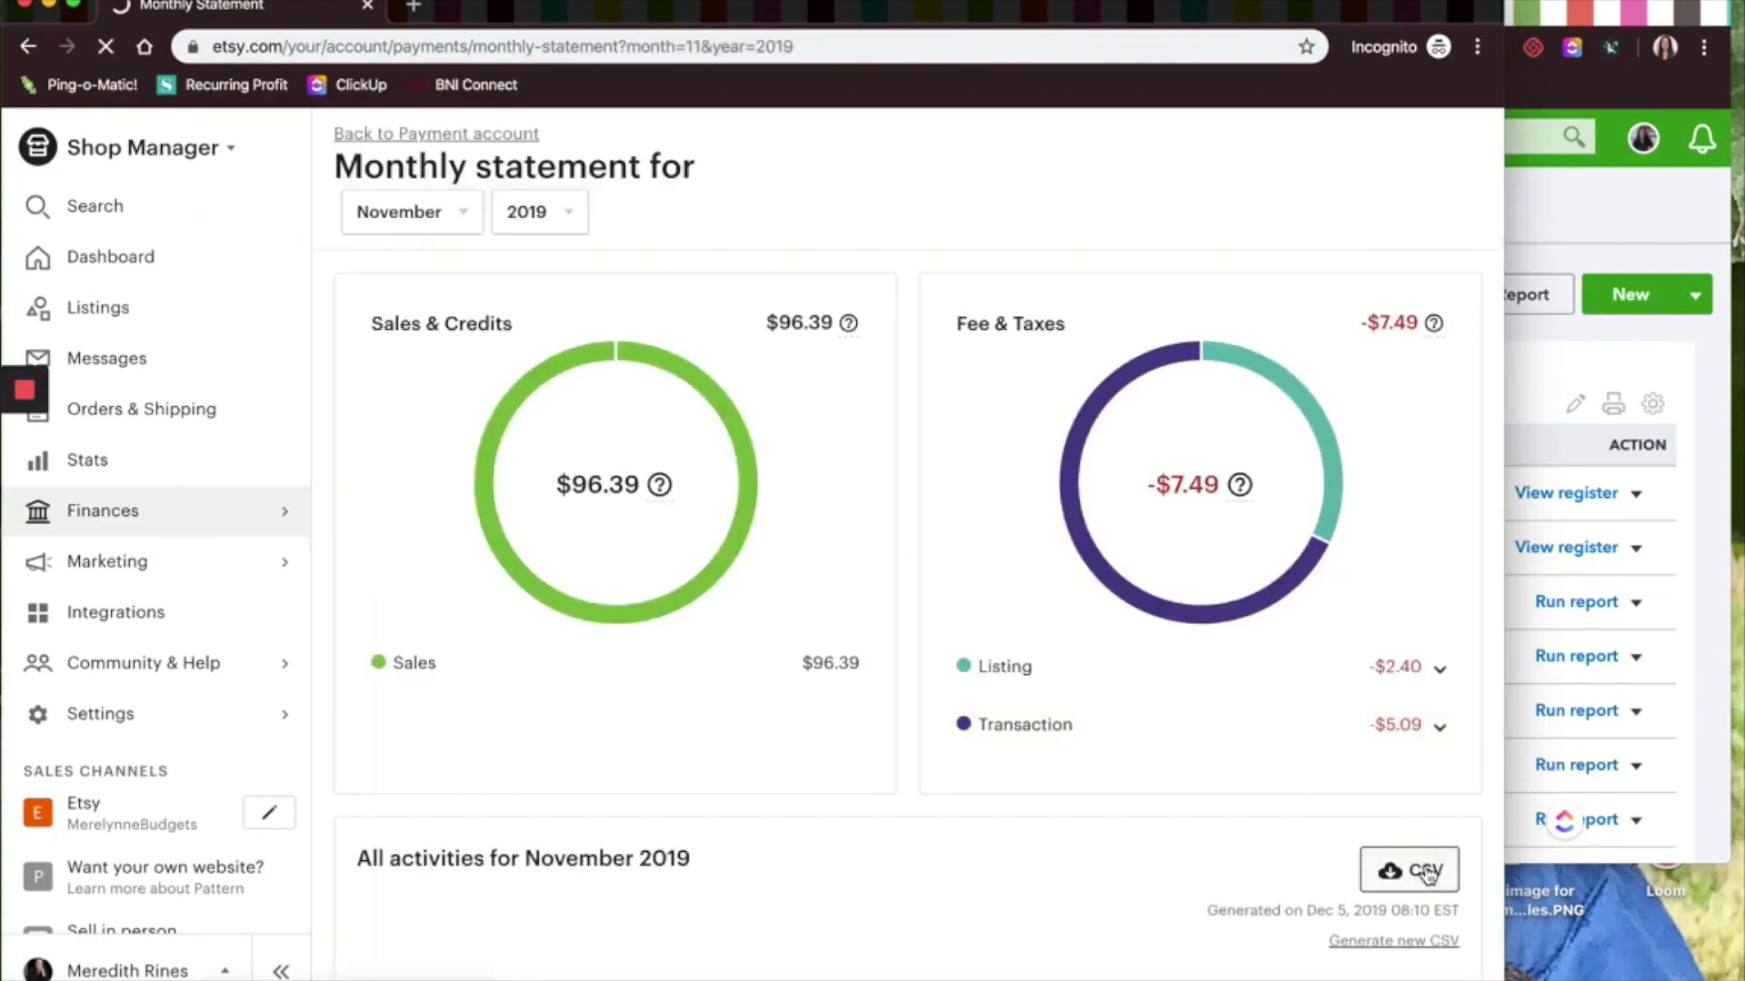
left_click(168, 975)
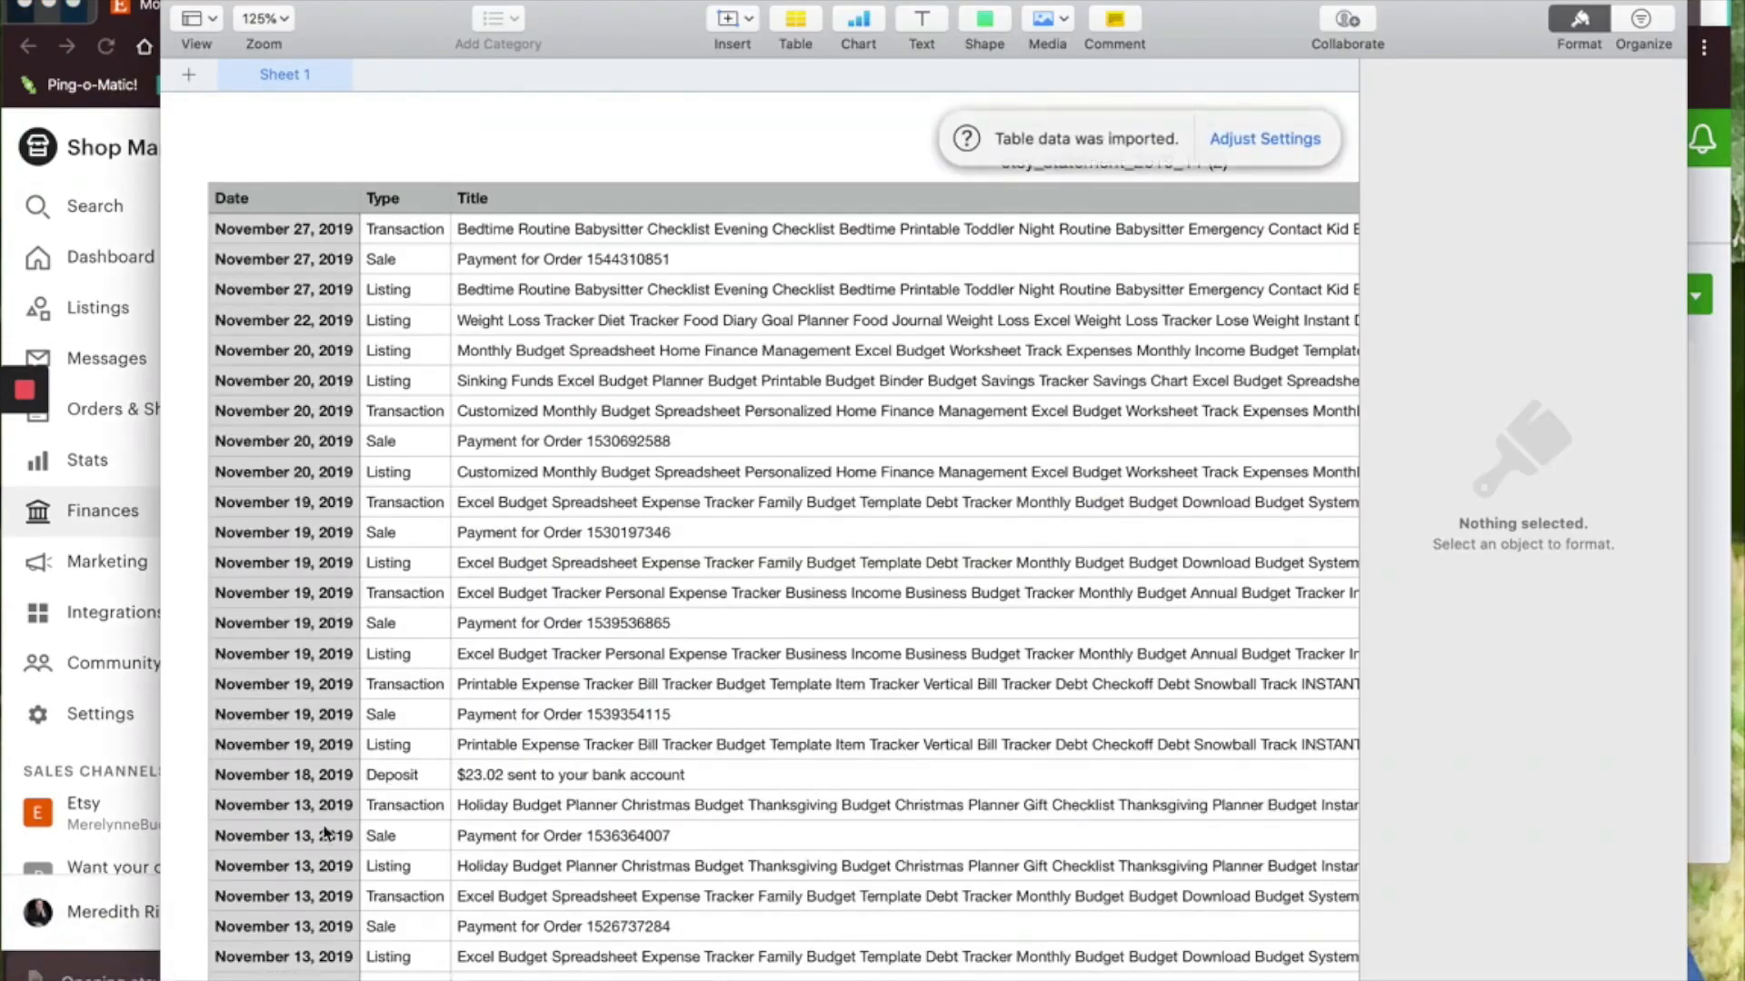
Group the imported statement table's rows into categories by Type
left_click(1581, 27)
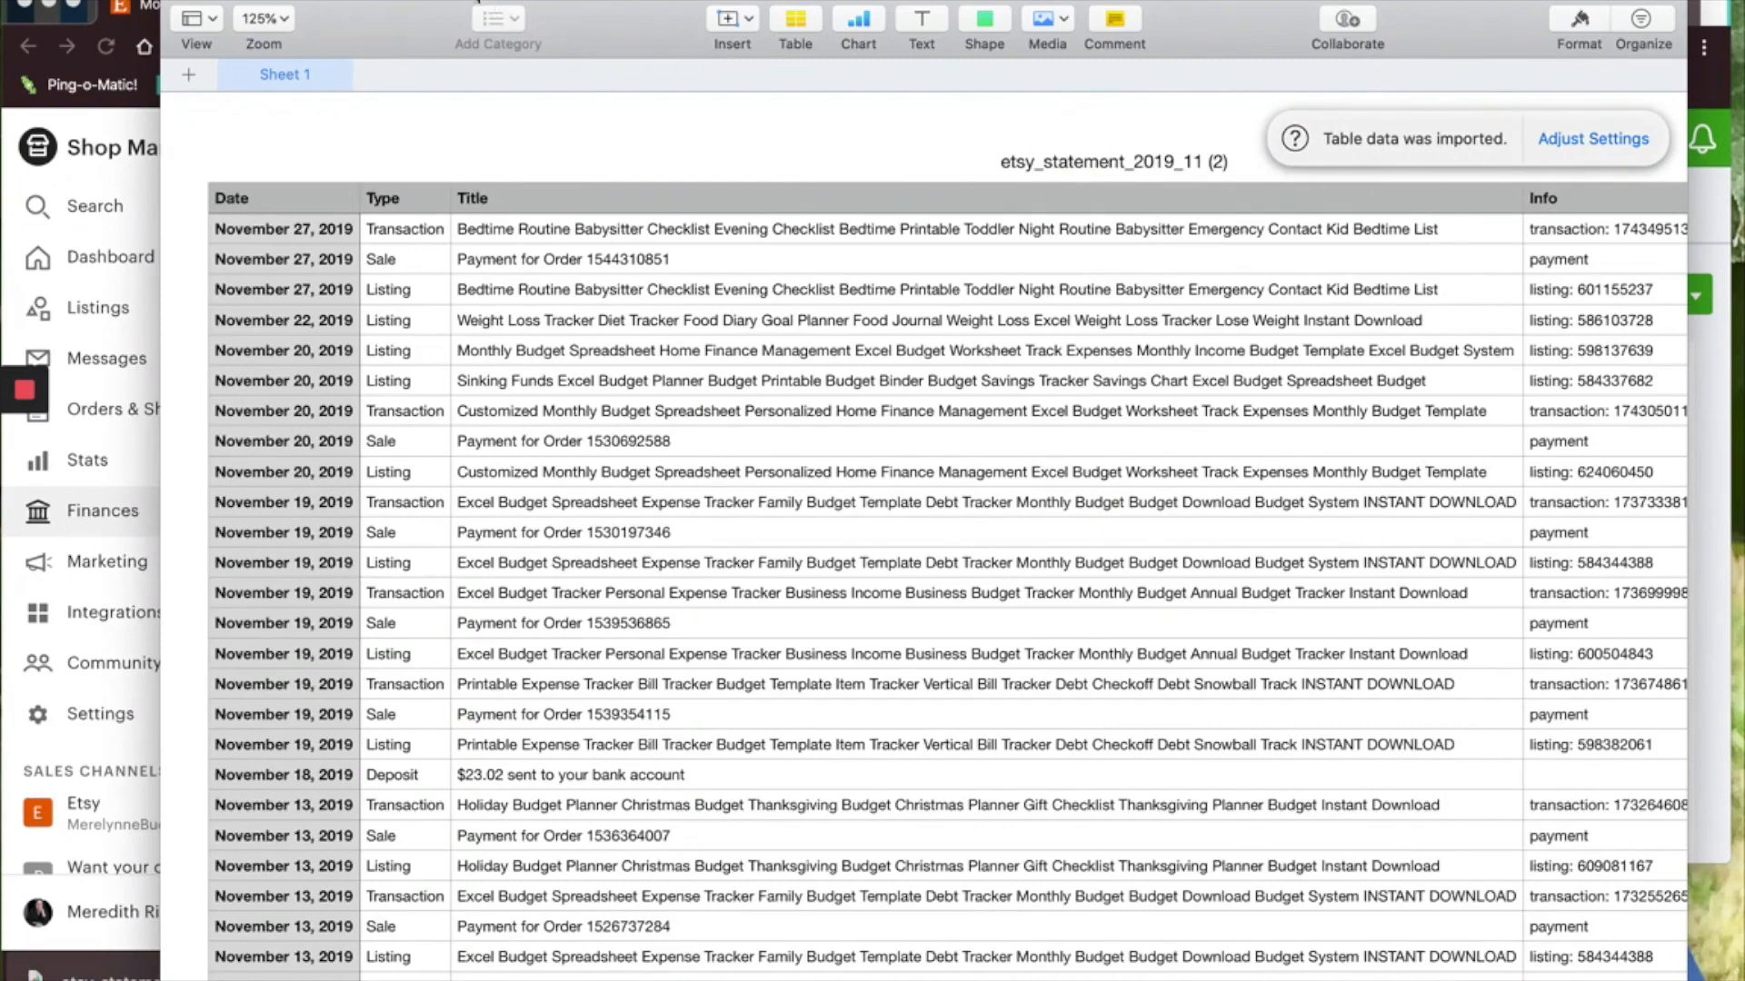
left_click(427, 1)
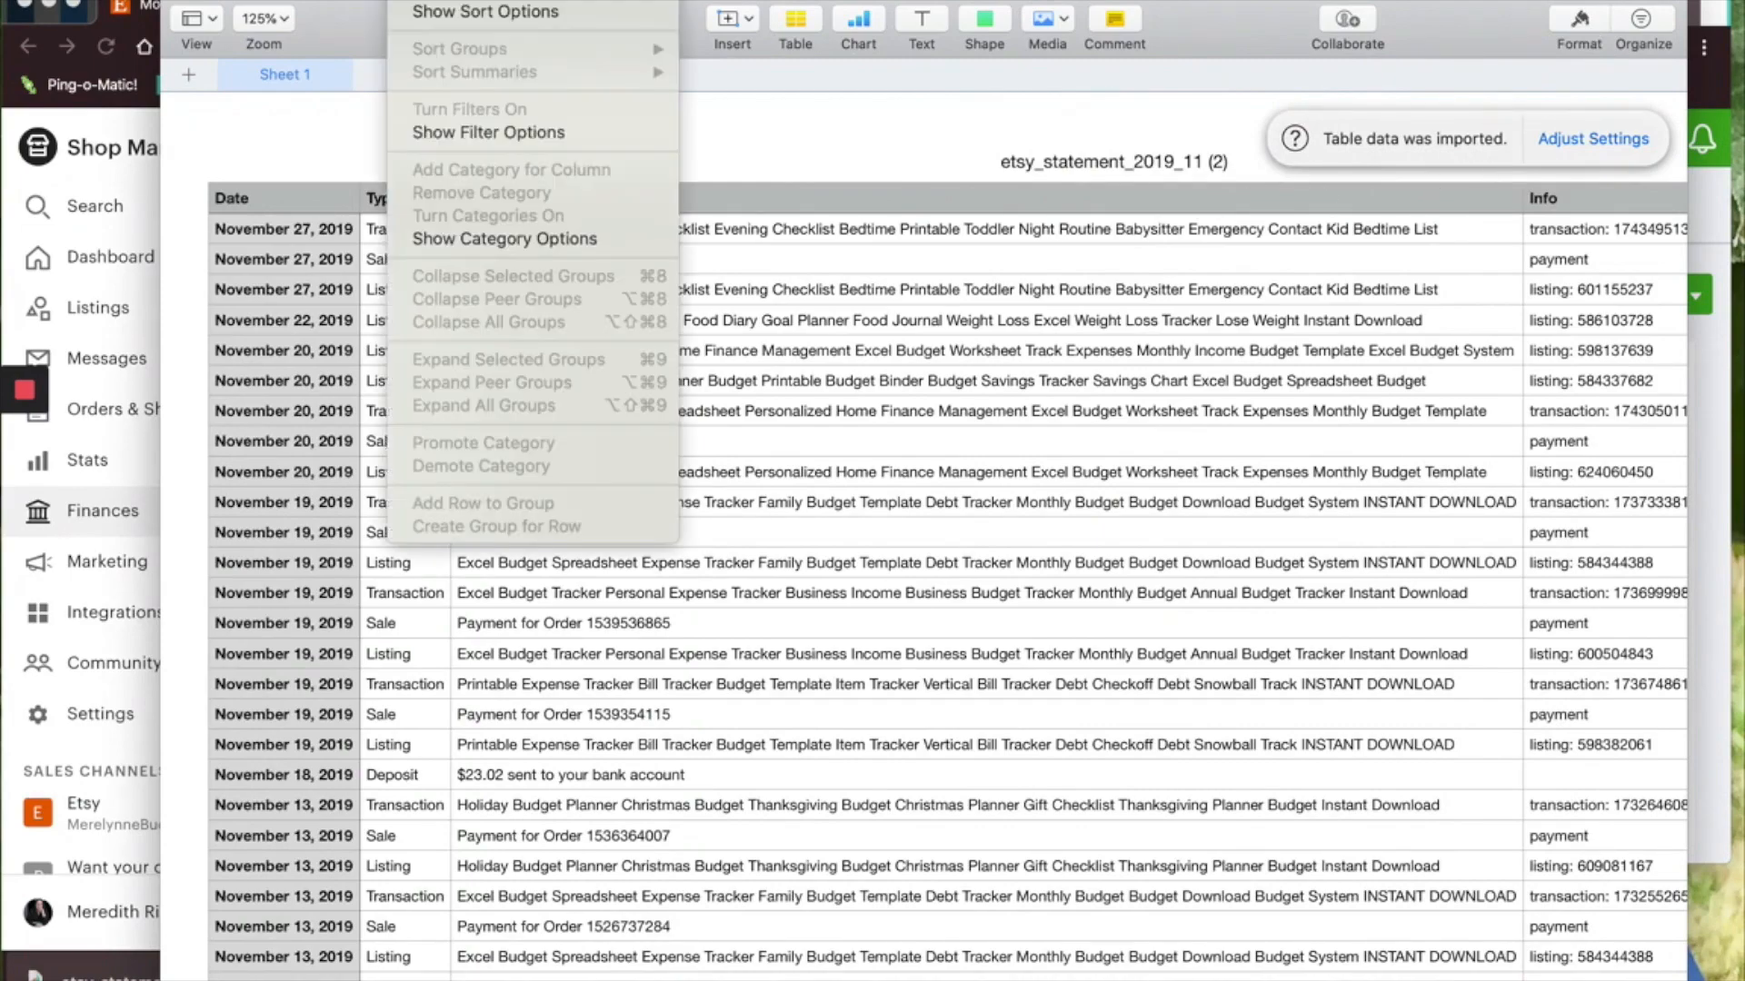
left_click(449, 13)
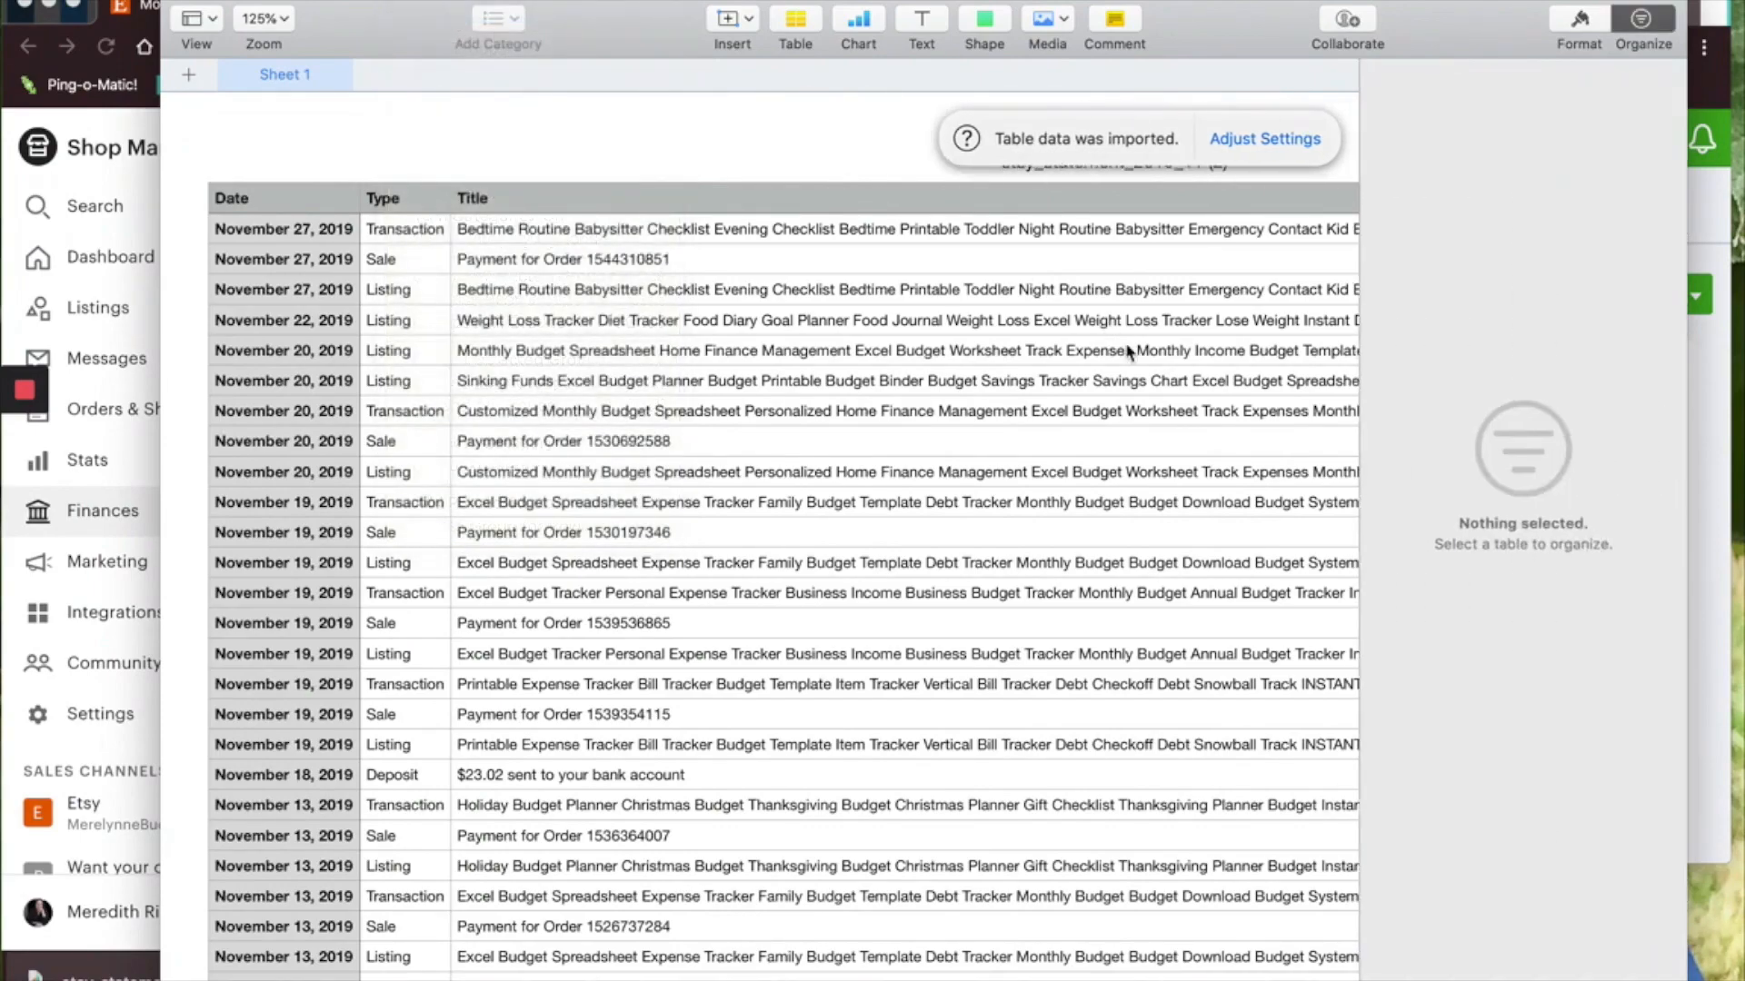
left_click(1163, 320)
left_click(1499, 232)
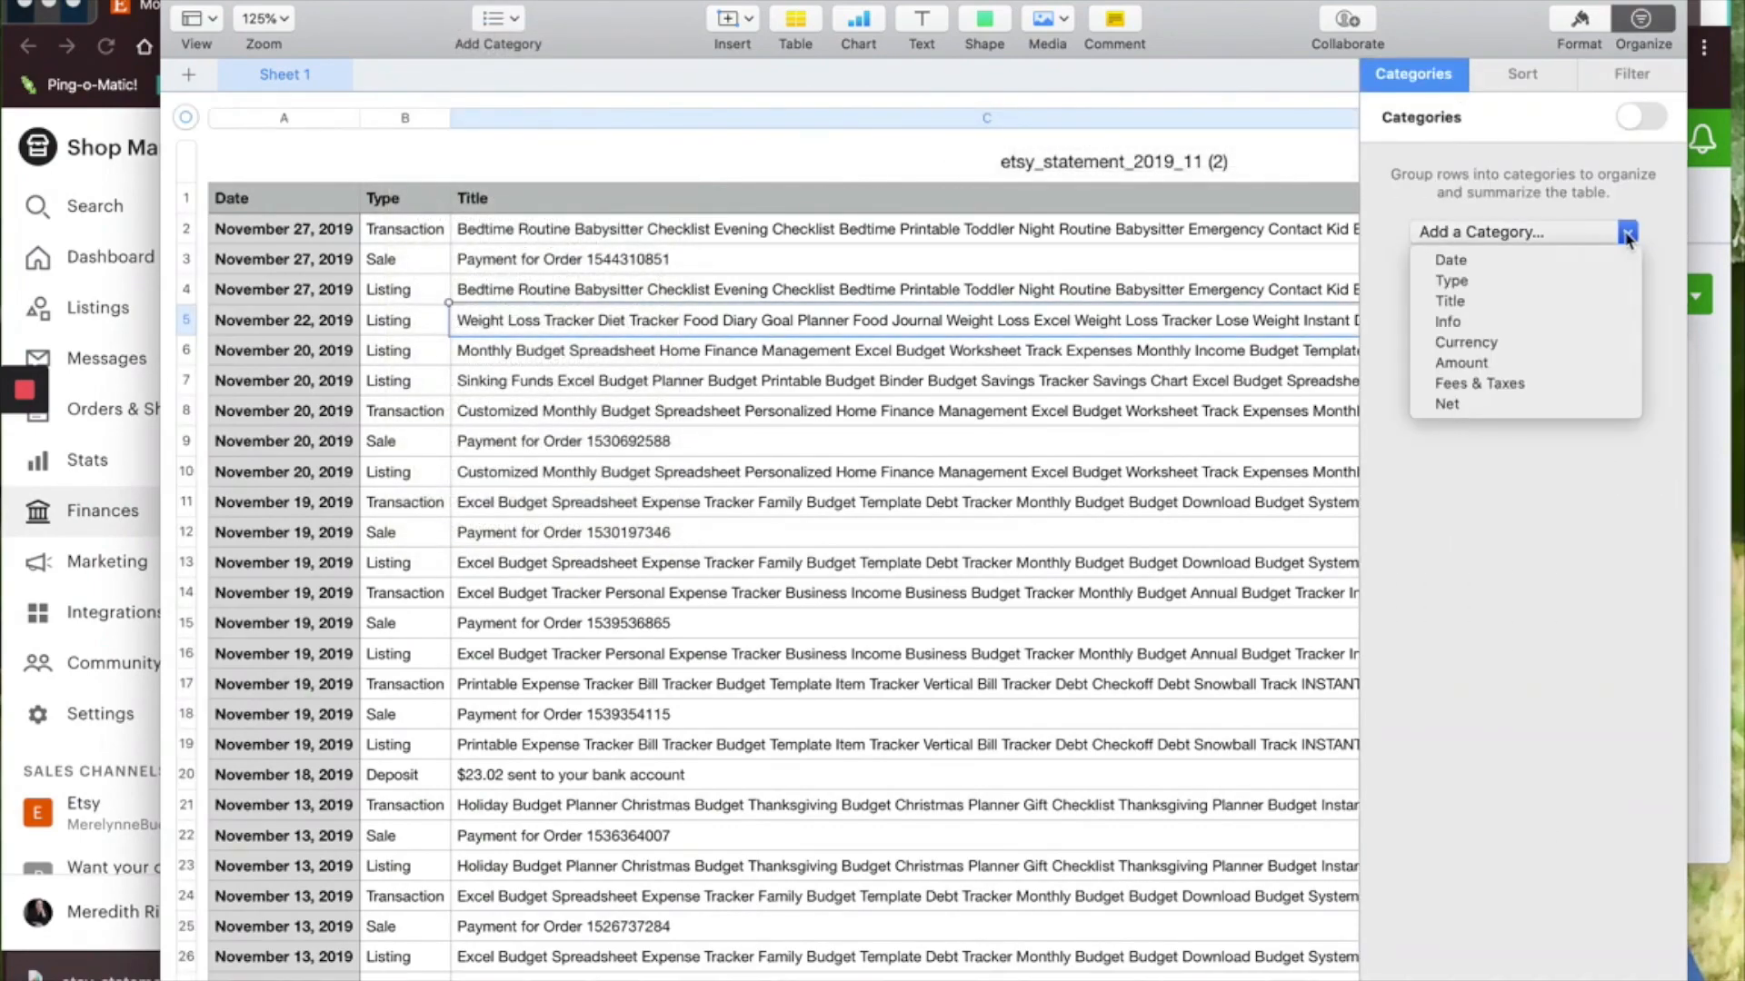
left_click(1493, 287)
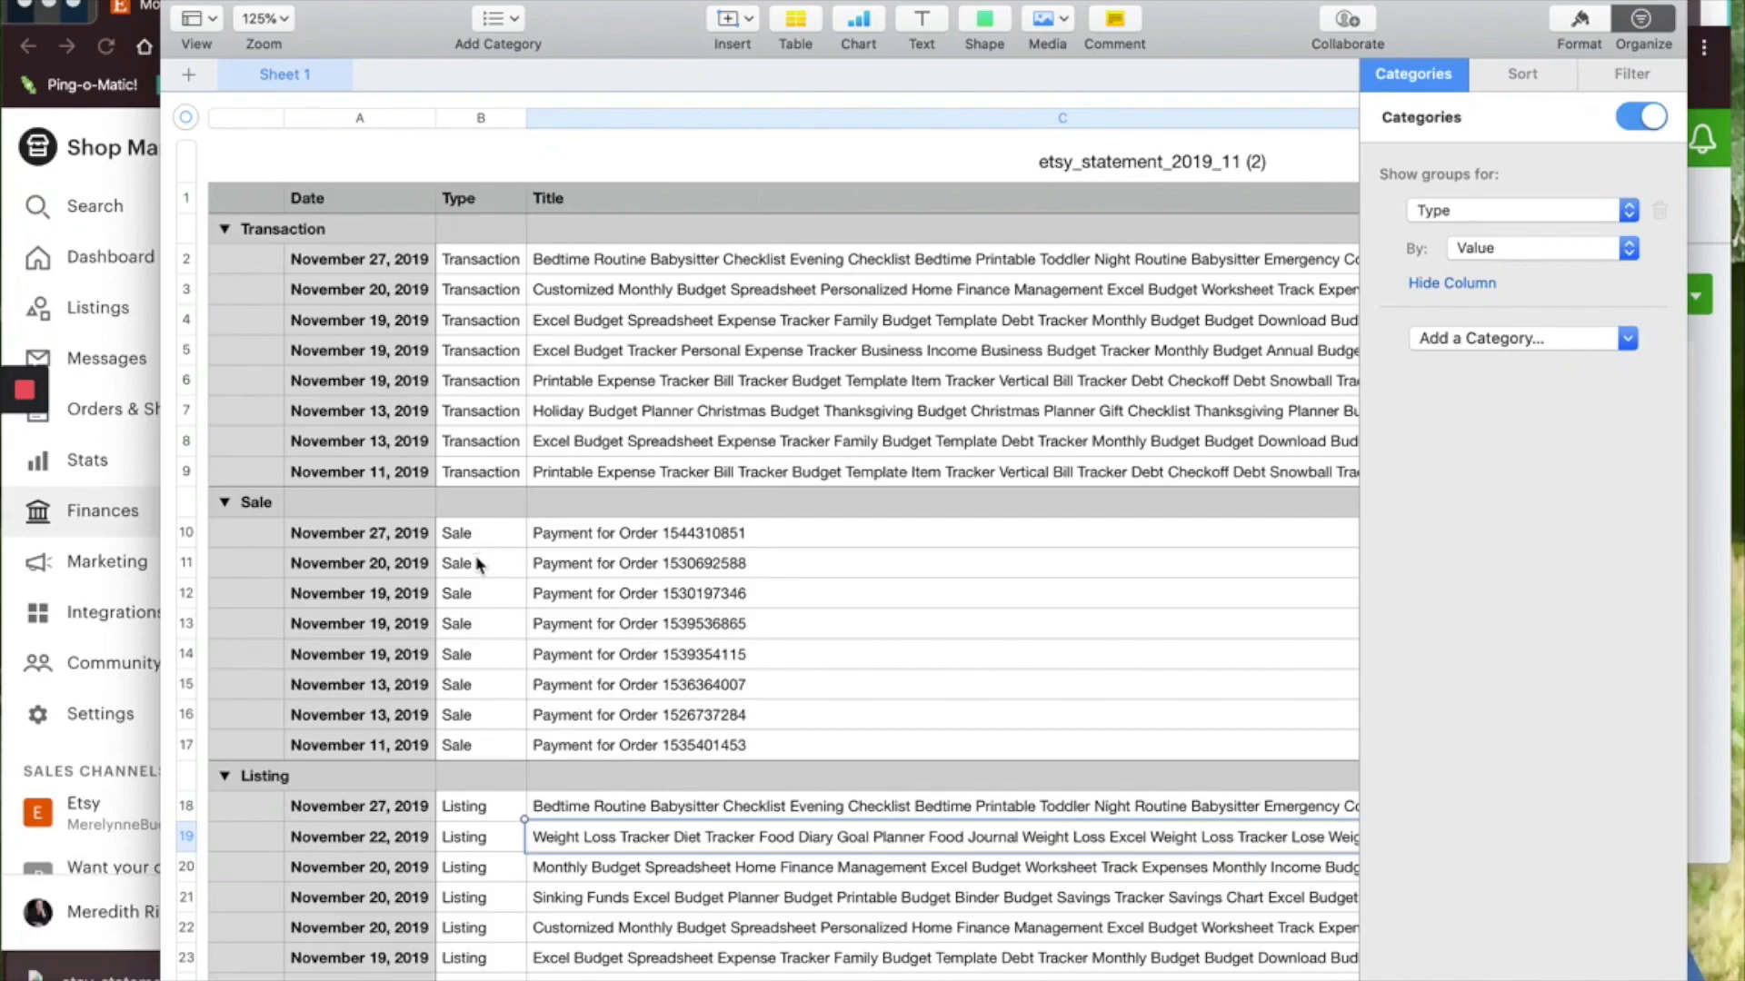
Review the grouped statement's Info, Amount, Fees & Taxes and Net columns for each type
scroll(490, 690, "down", 5)
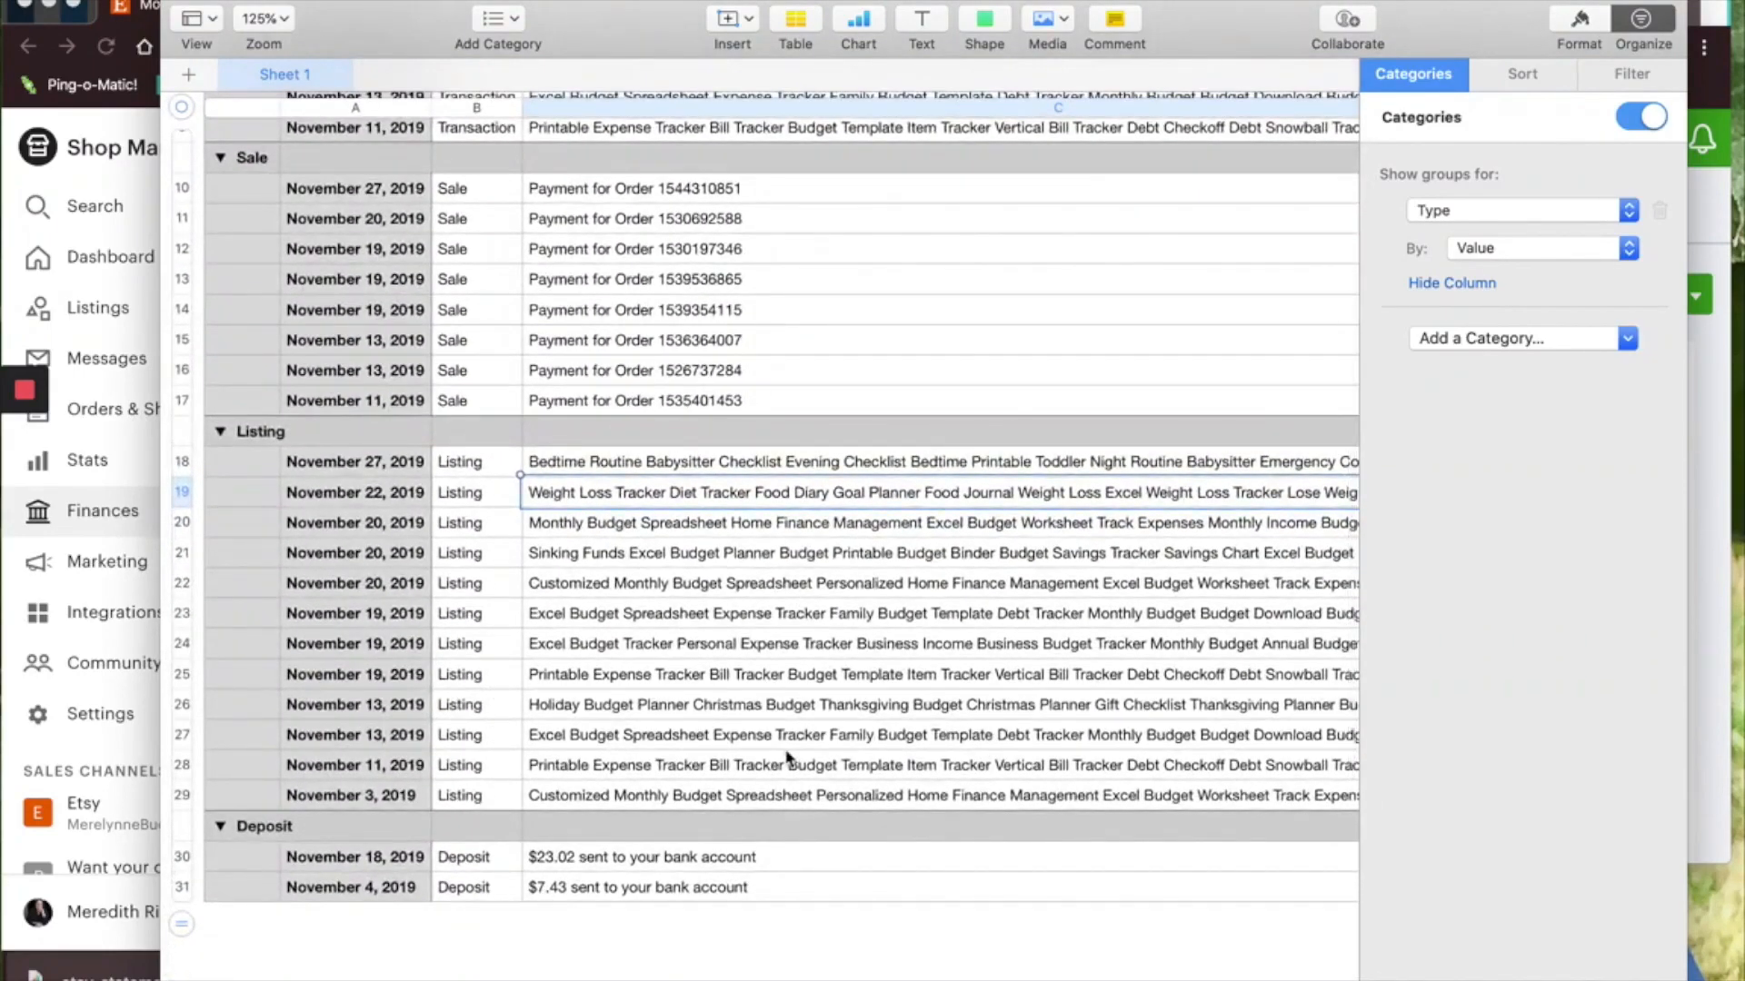
scroll(850, 717, "right", 3)
scroll(850, 718, "up", 1)
scroll(851, 711, "left", 2)
scroll(852, 712, "up", 5)
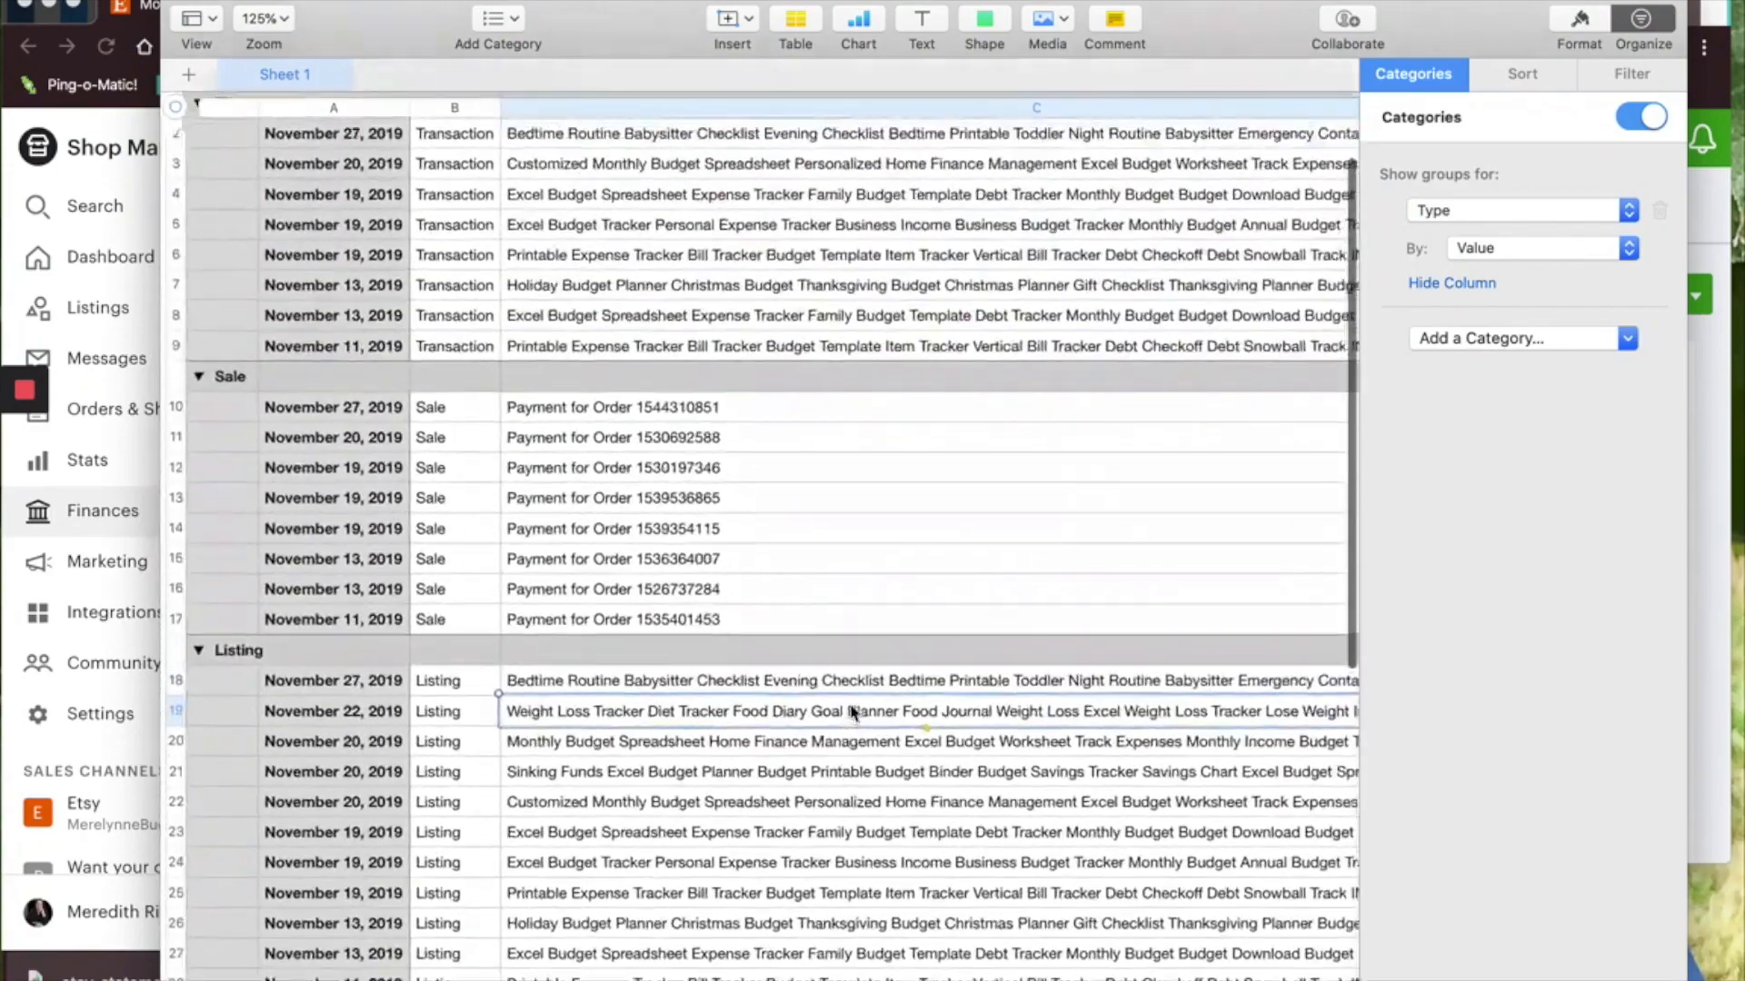
scroll(851, 711, "right", 6)
scroll(852, 711, "right", 3)
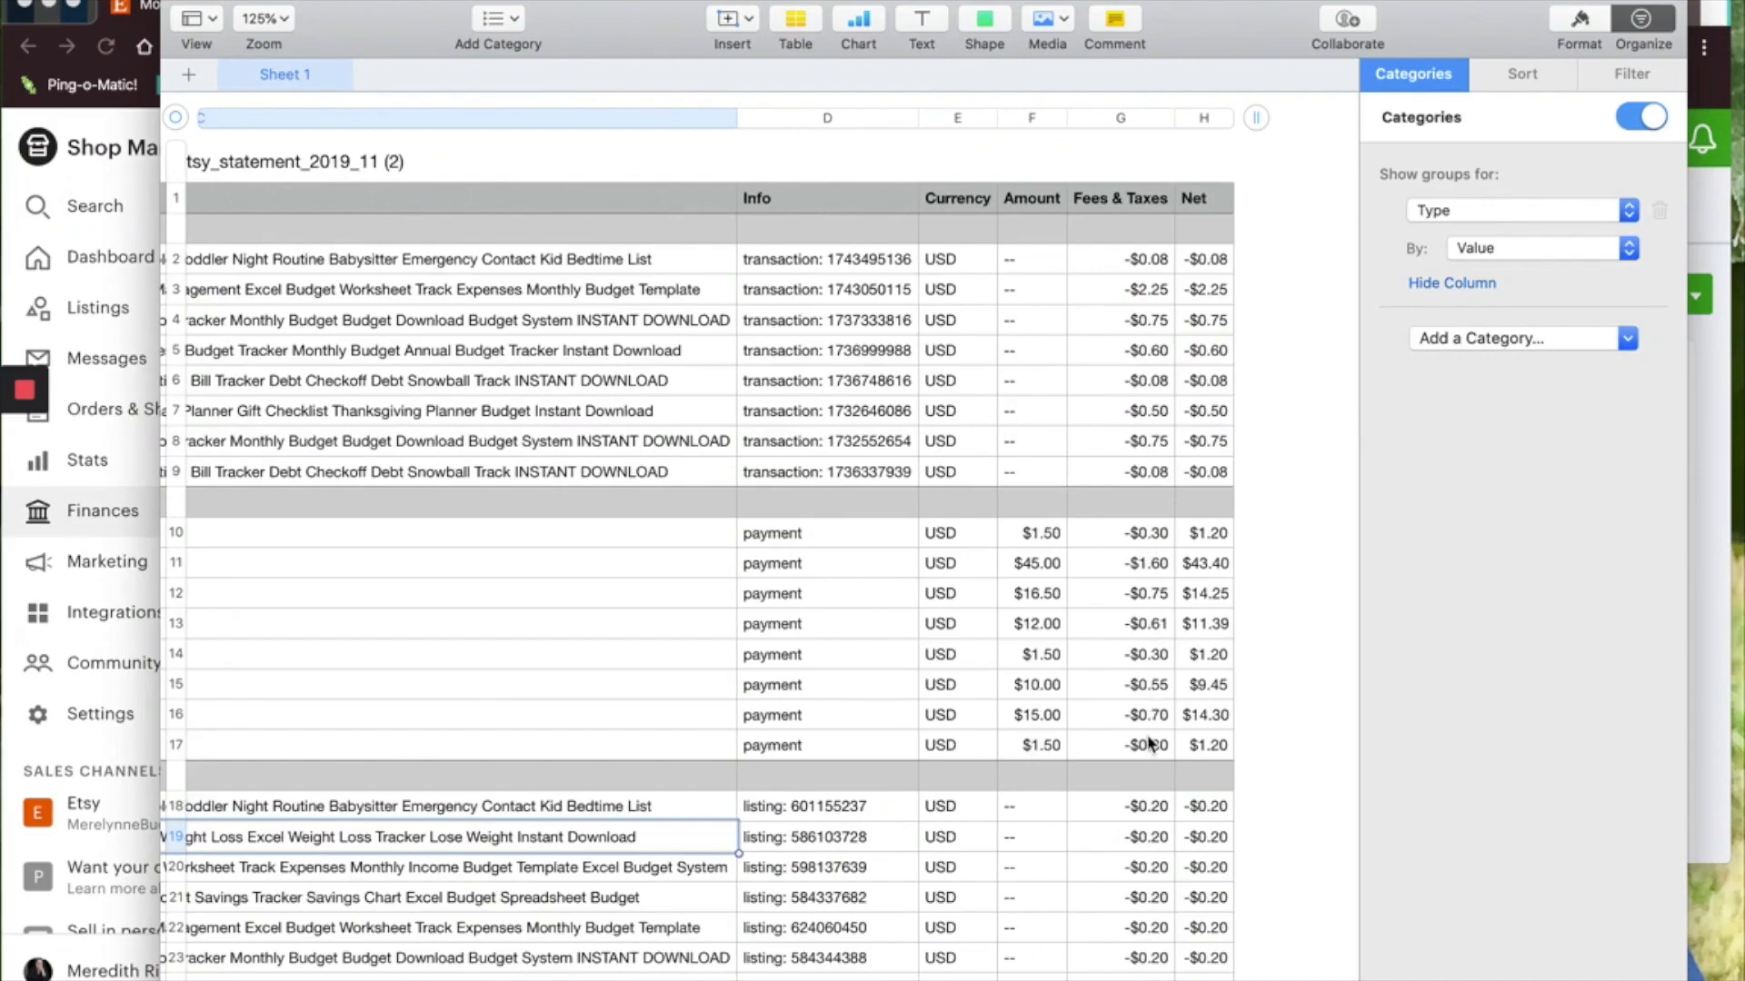
scroll(1143, 761, "down", 3)
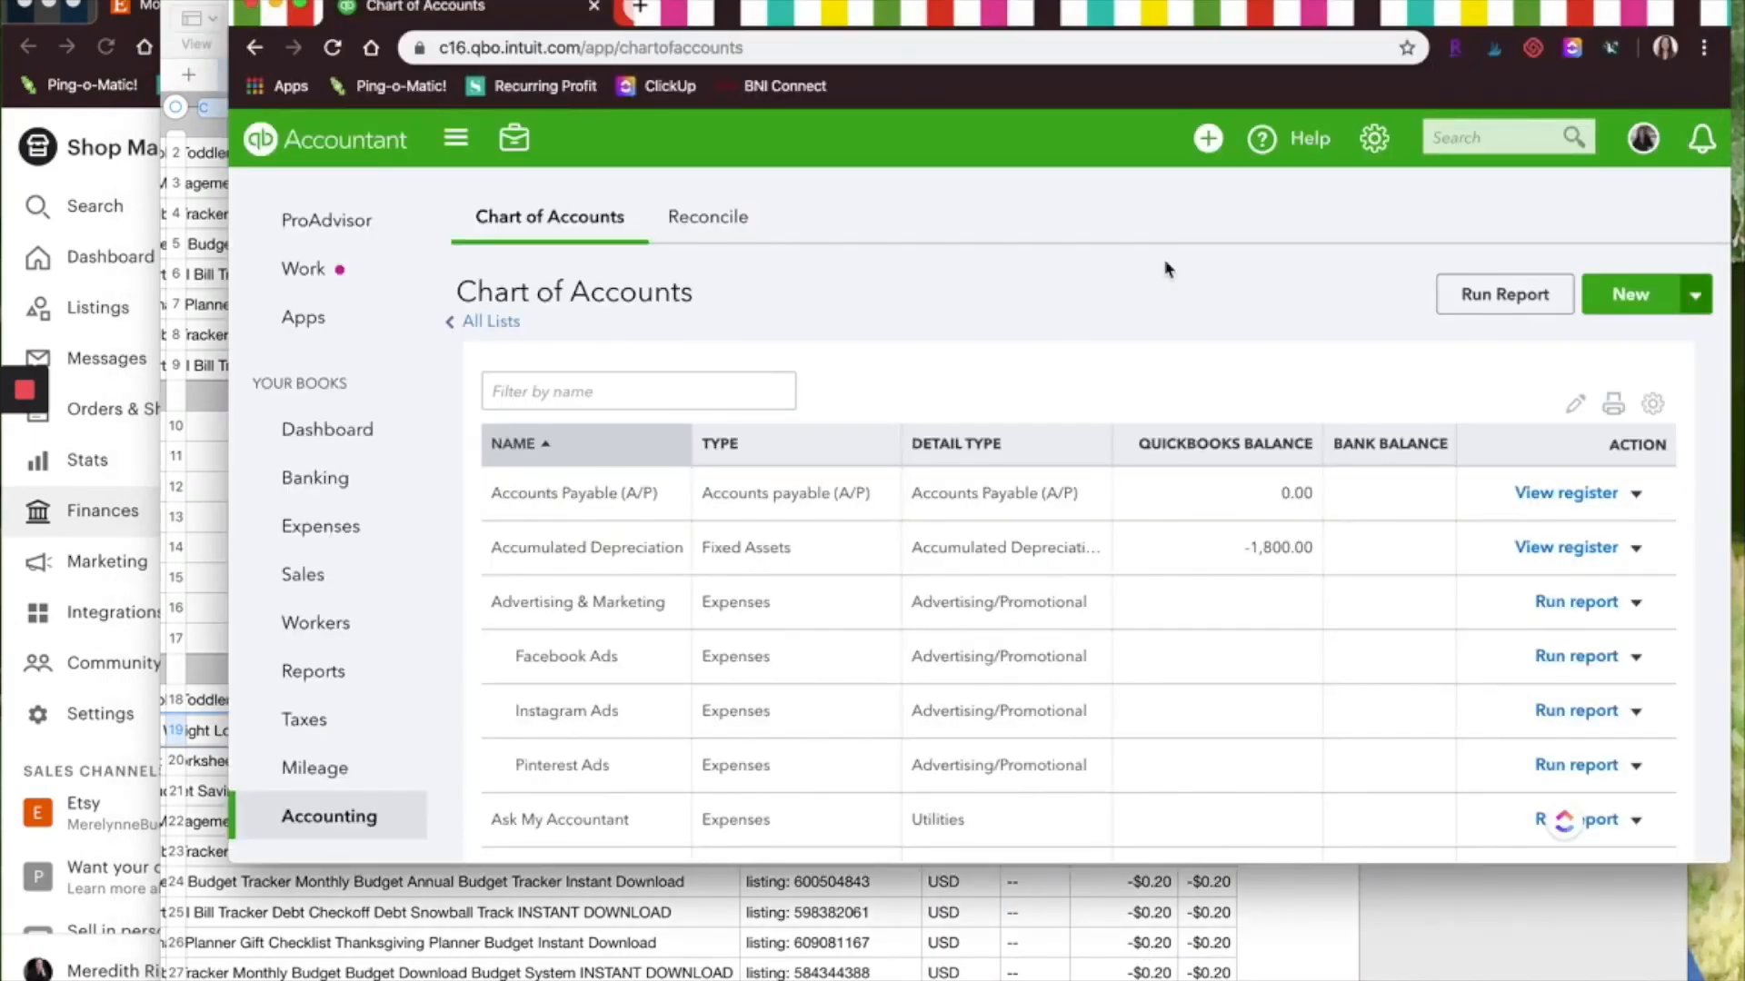
Create a new journal entry dated 11/30/2019
left_click(1206, 141)
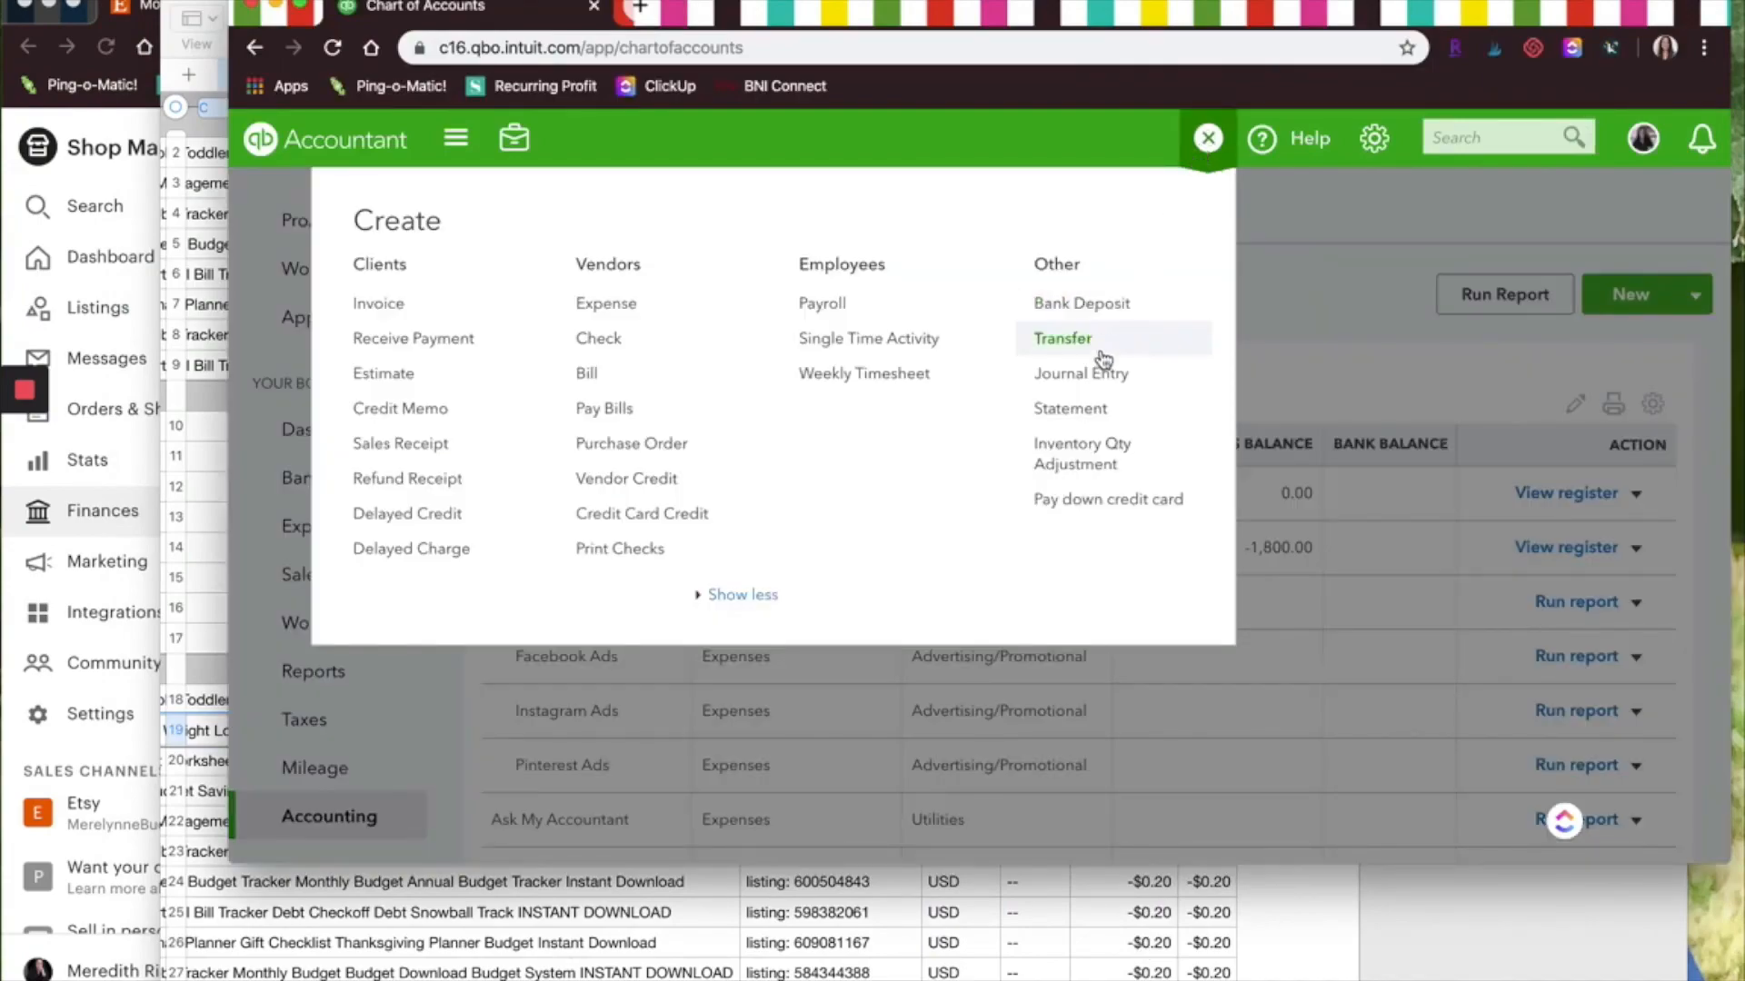
left_click(1097, 380)
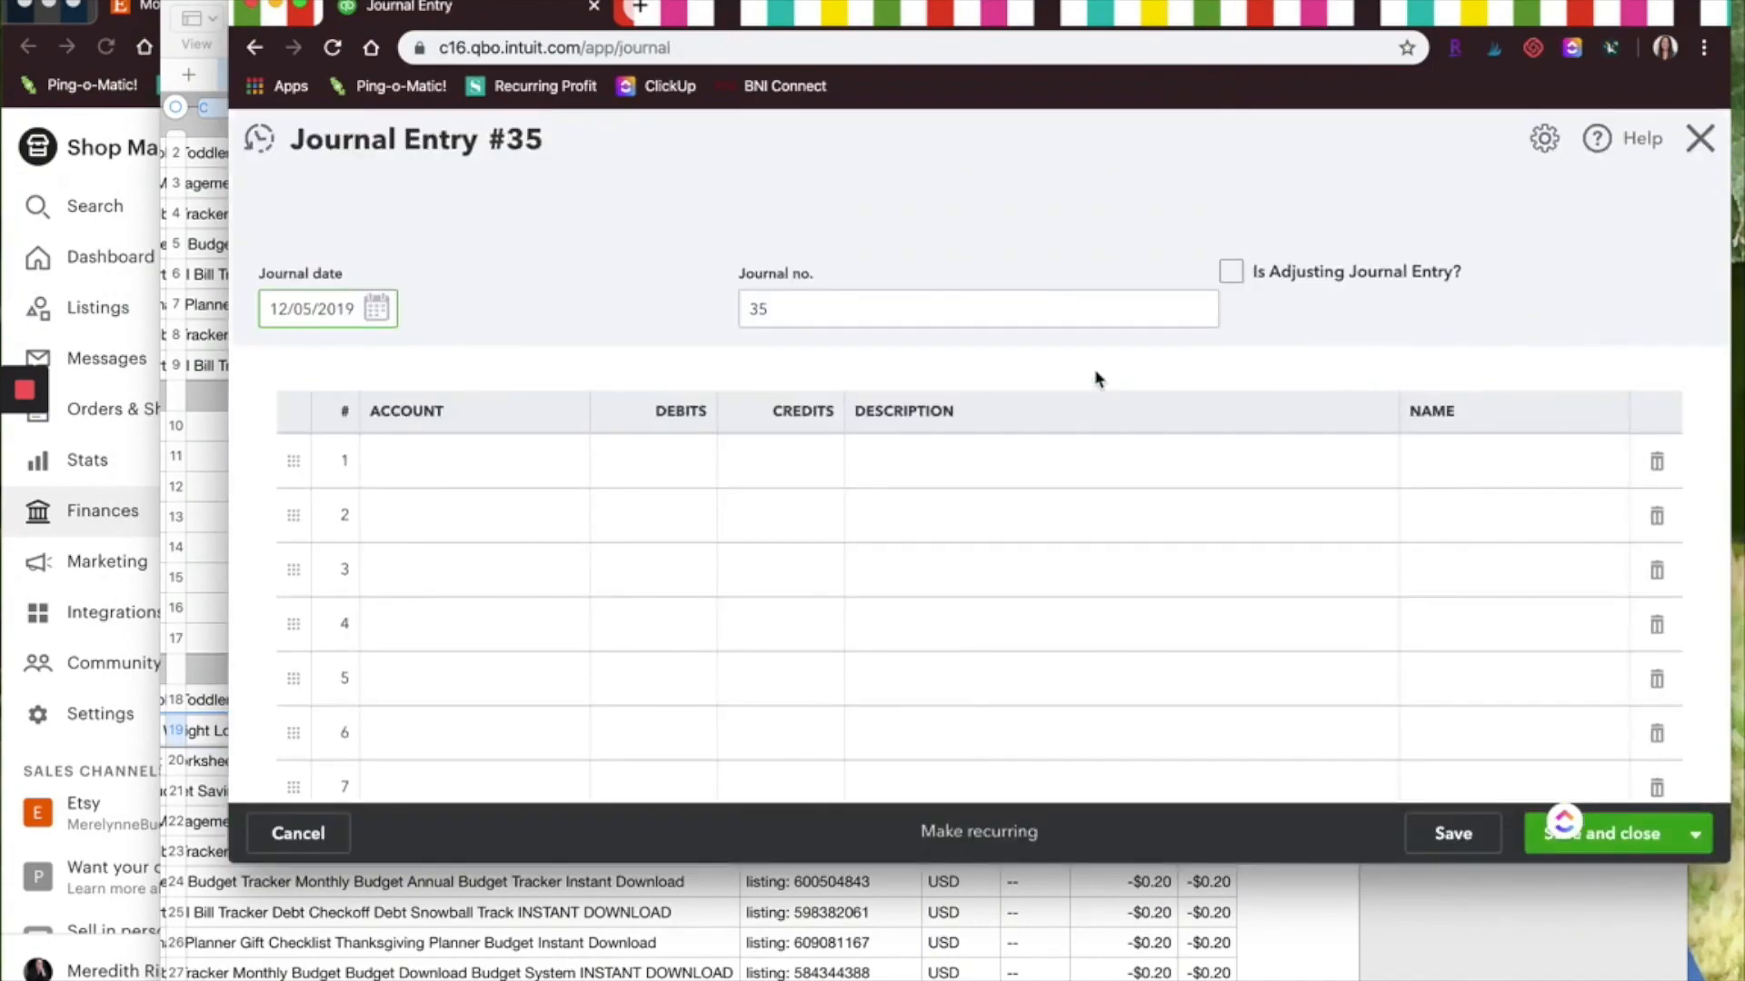
left_click(376, 309)
left_click(283, 370)
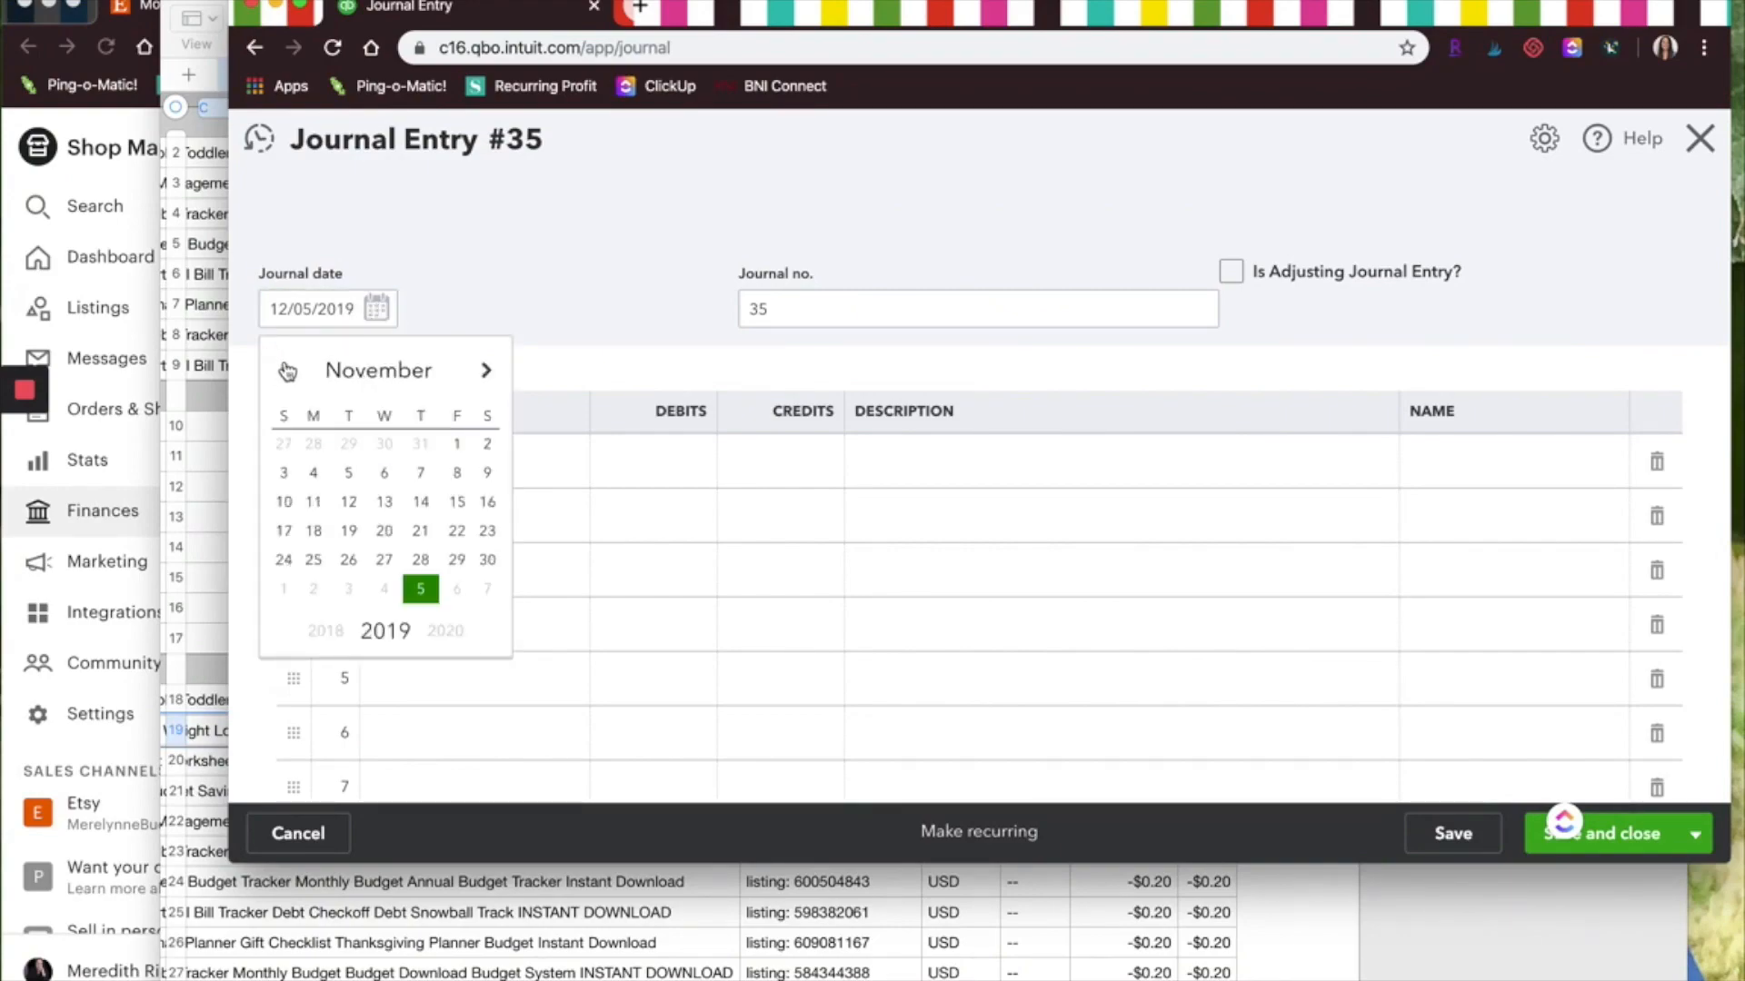
left_click(488, 563)
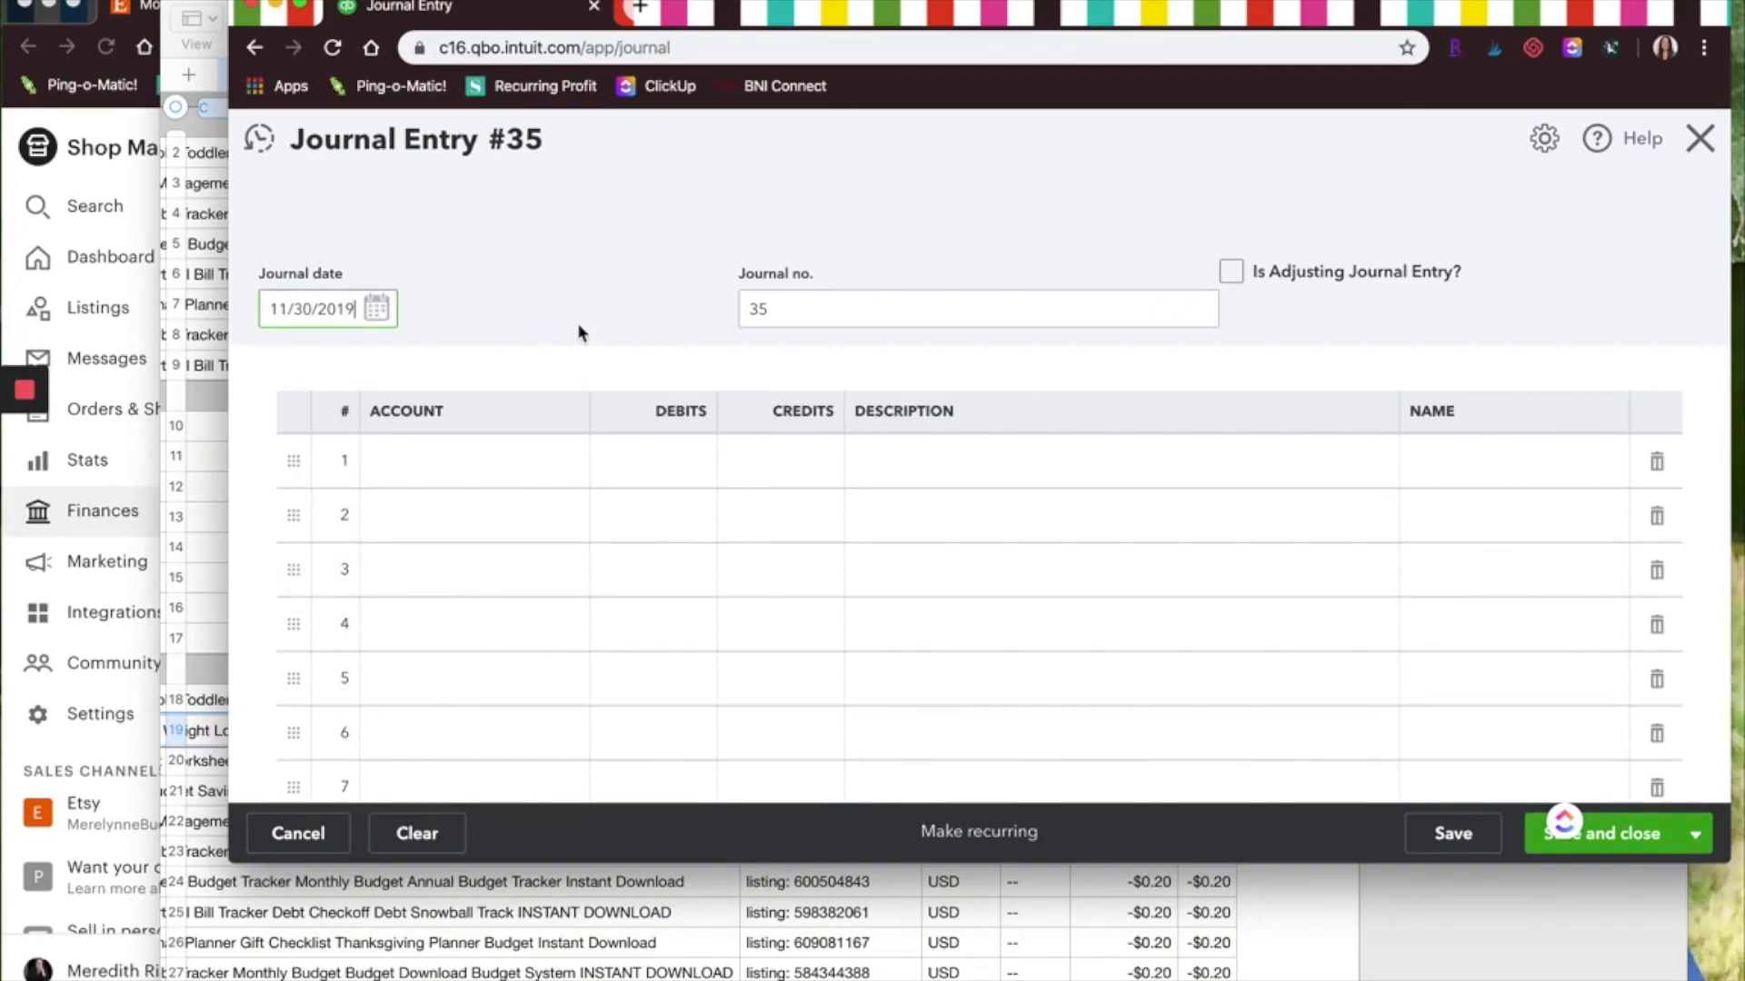
Add a first journal line crediting Sales:Etsy Sales for 103.00, checking the statement's payment amounts
left_click(465, 463)
type("Etsy ")
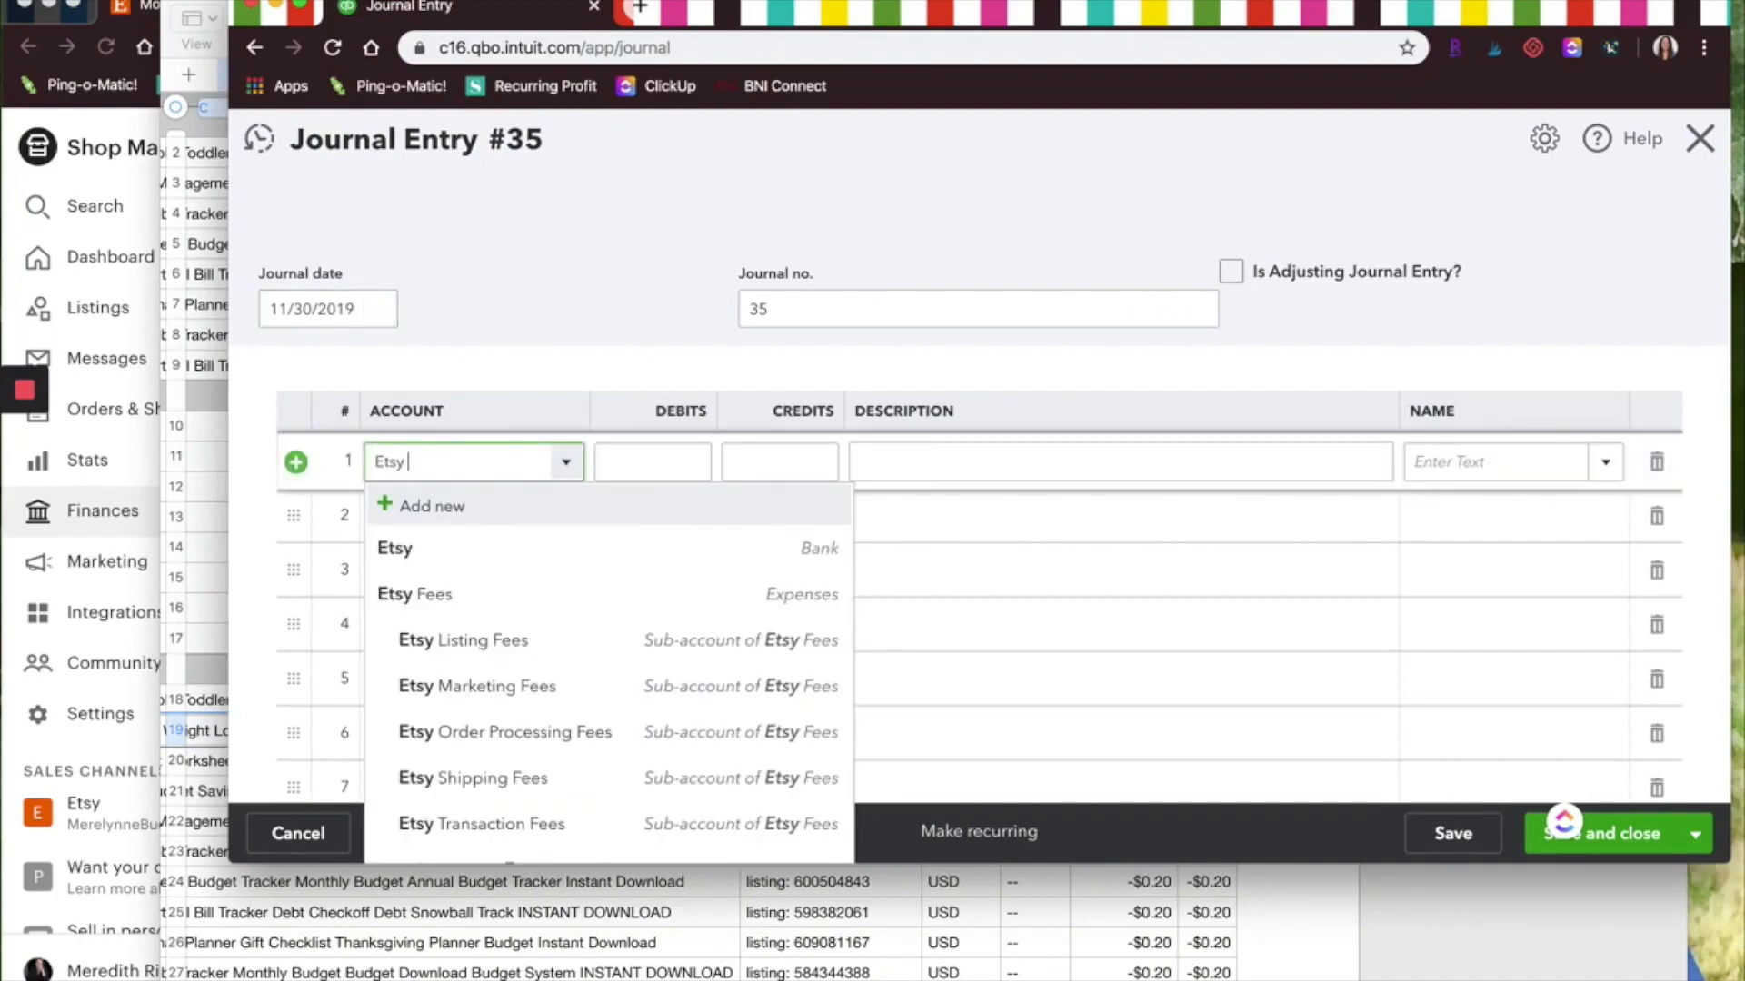
type("Sales")
left_click(487, 543)
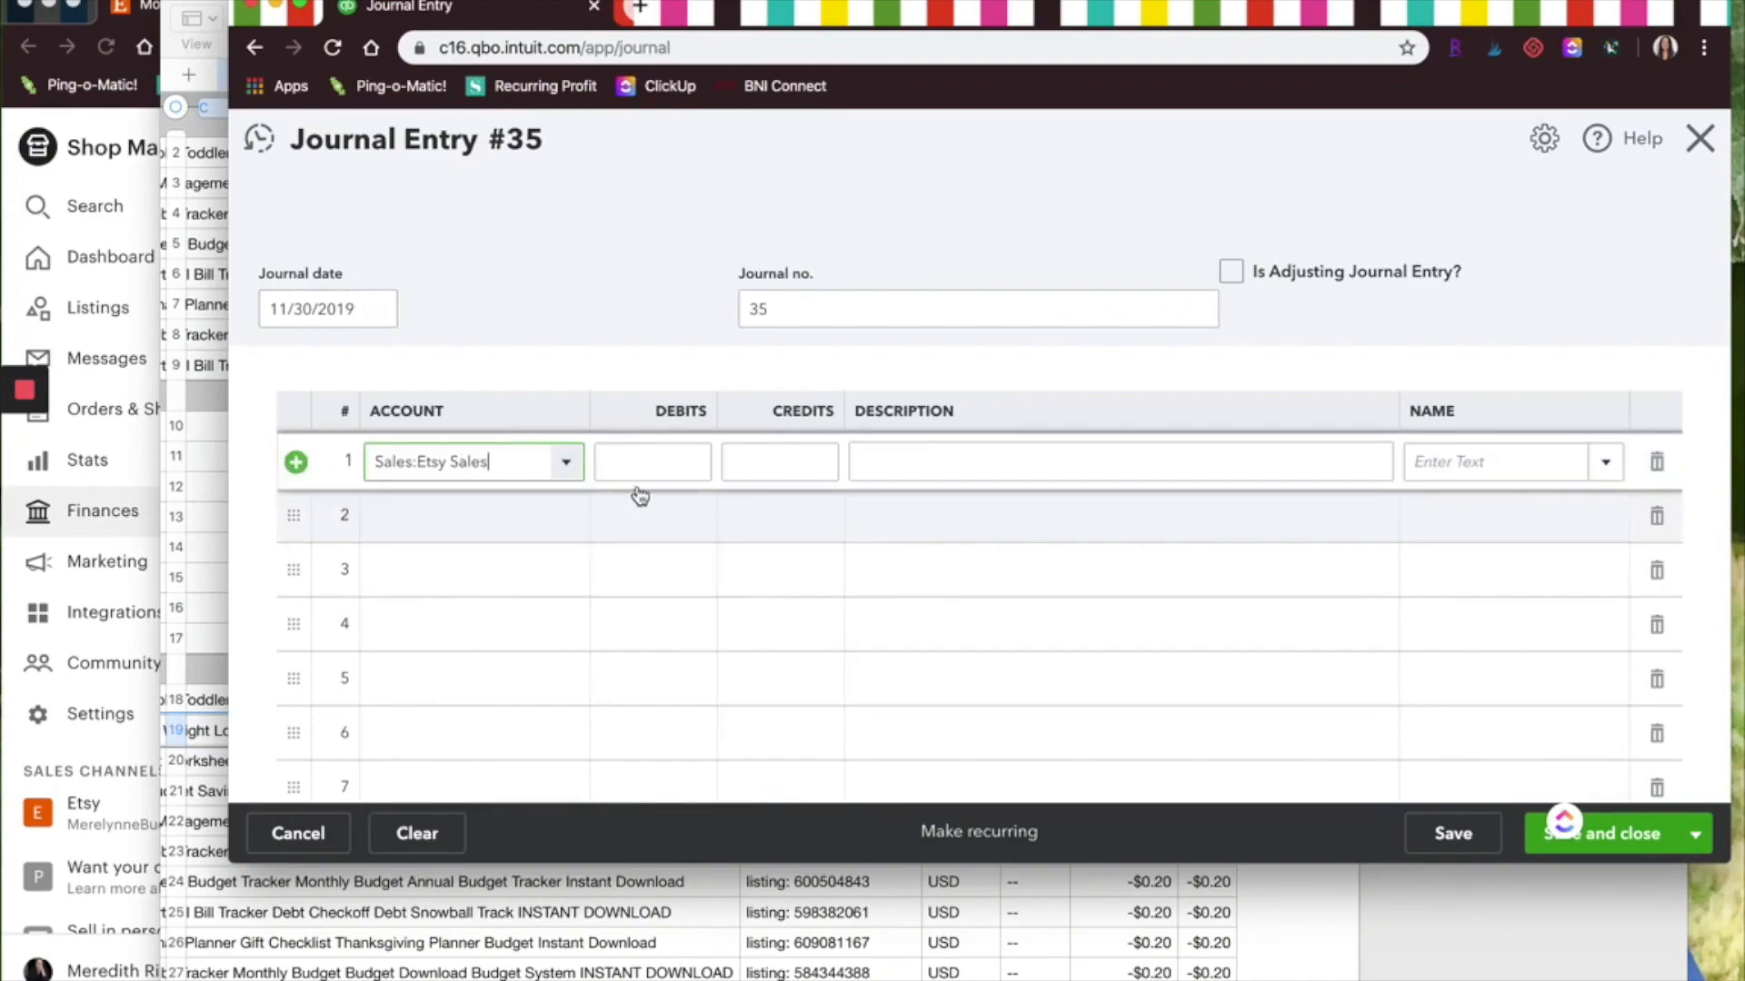
left_click(898, 891)
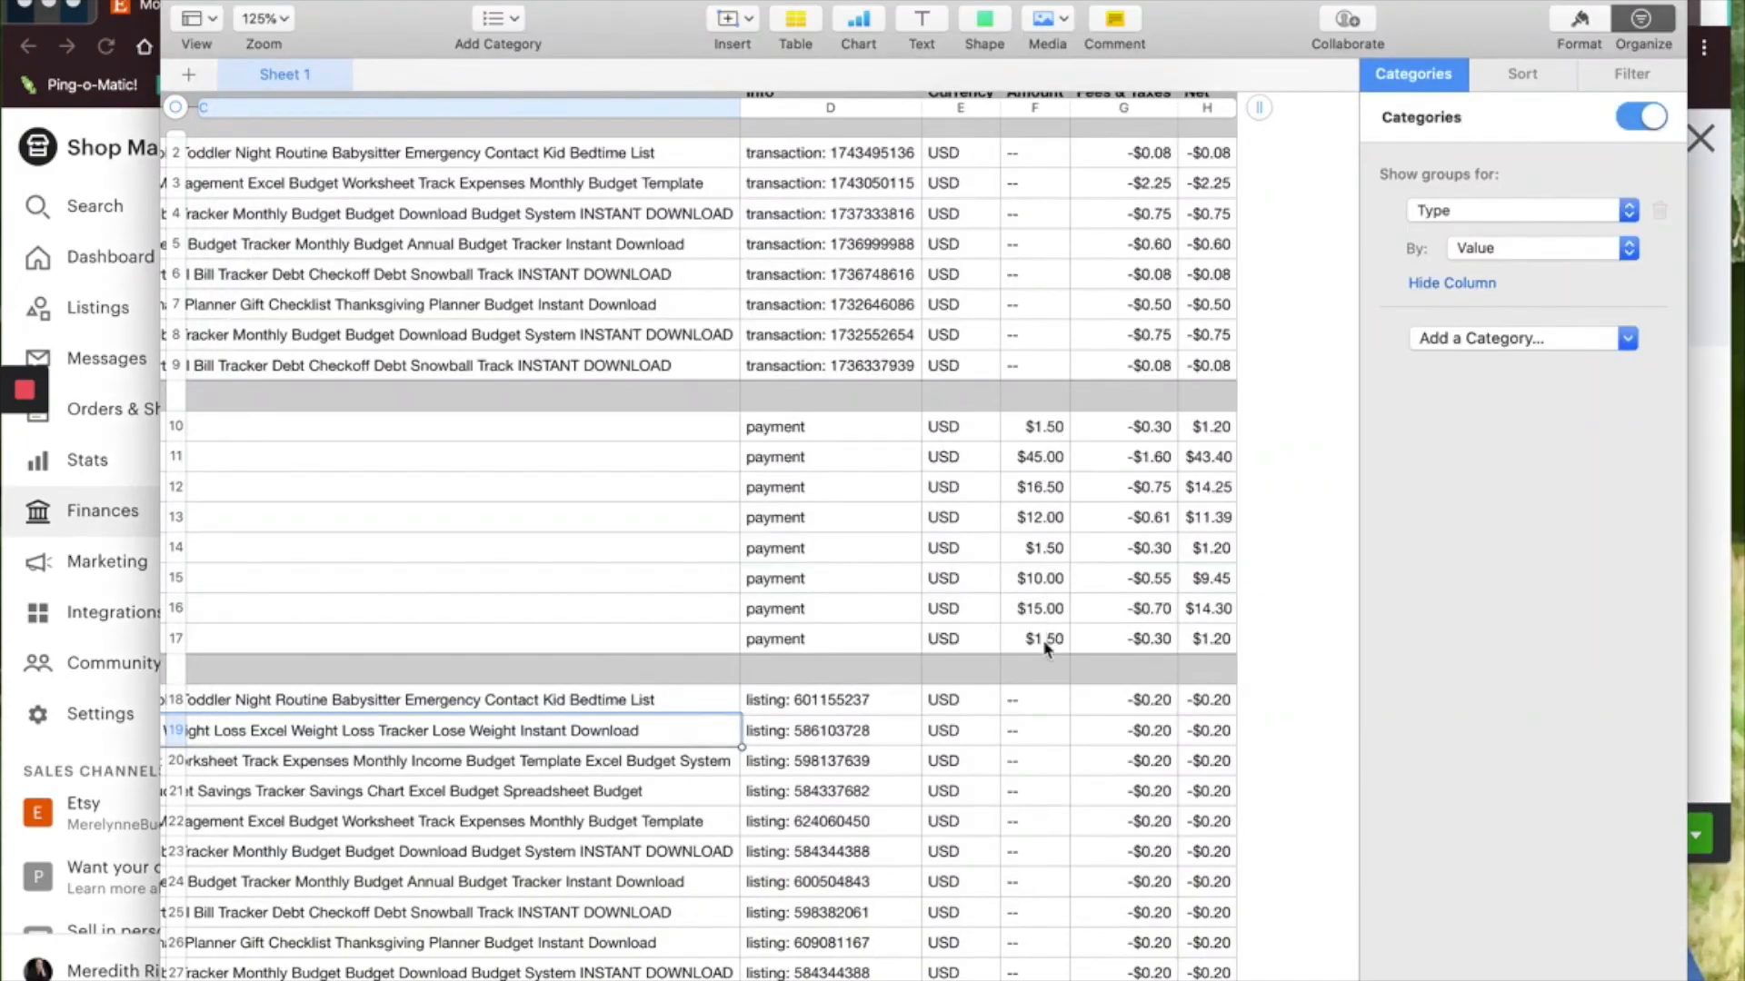
scroll(1010, 456, "left", 5)
scroll(752, 478, "left", 1)
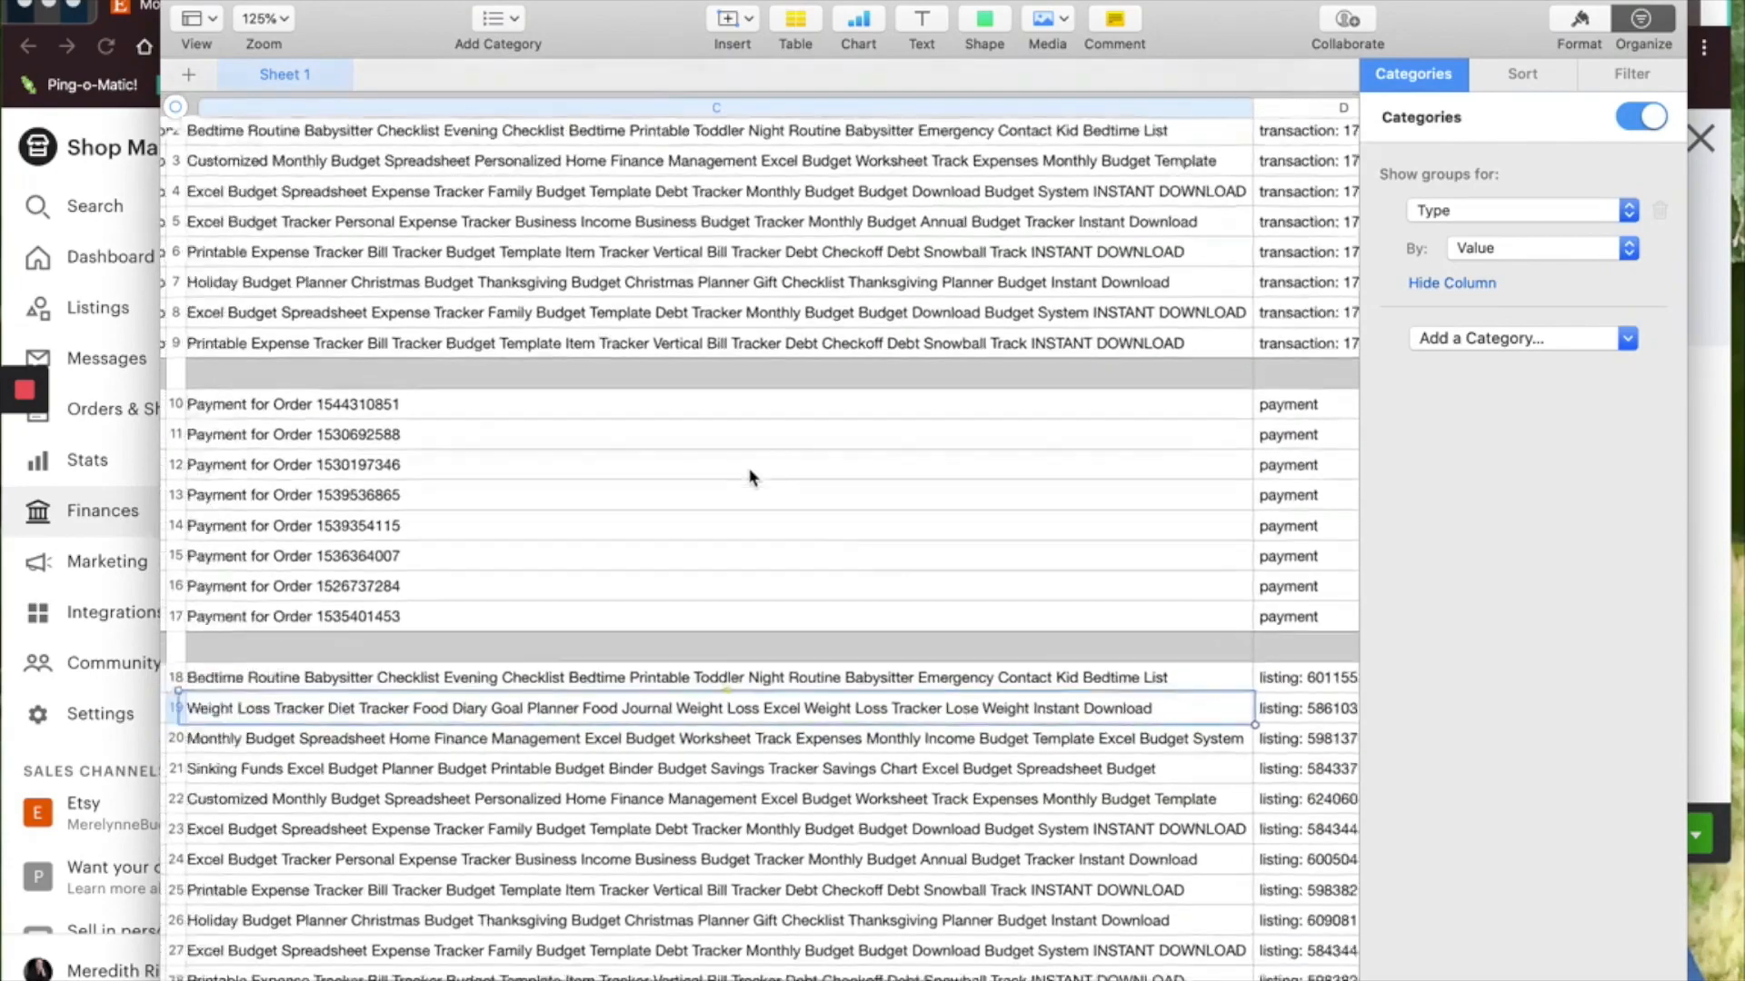
scroll(751, 477, "left", 3)
scroll(736, 647, "right", 10)
scroll(736, 647, "up", 1)
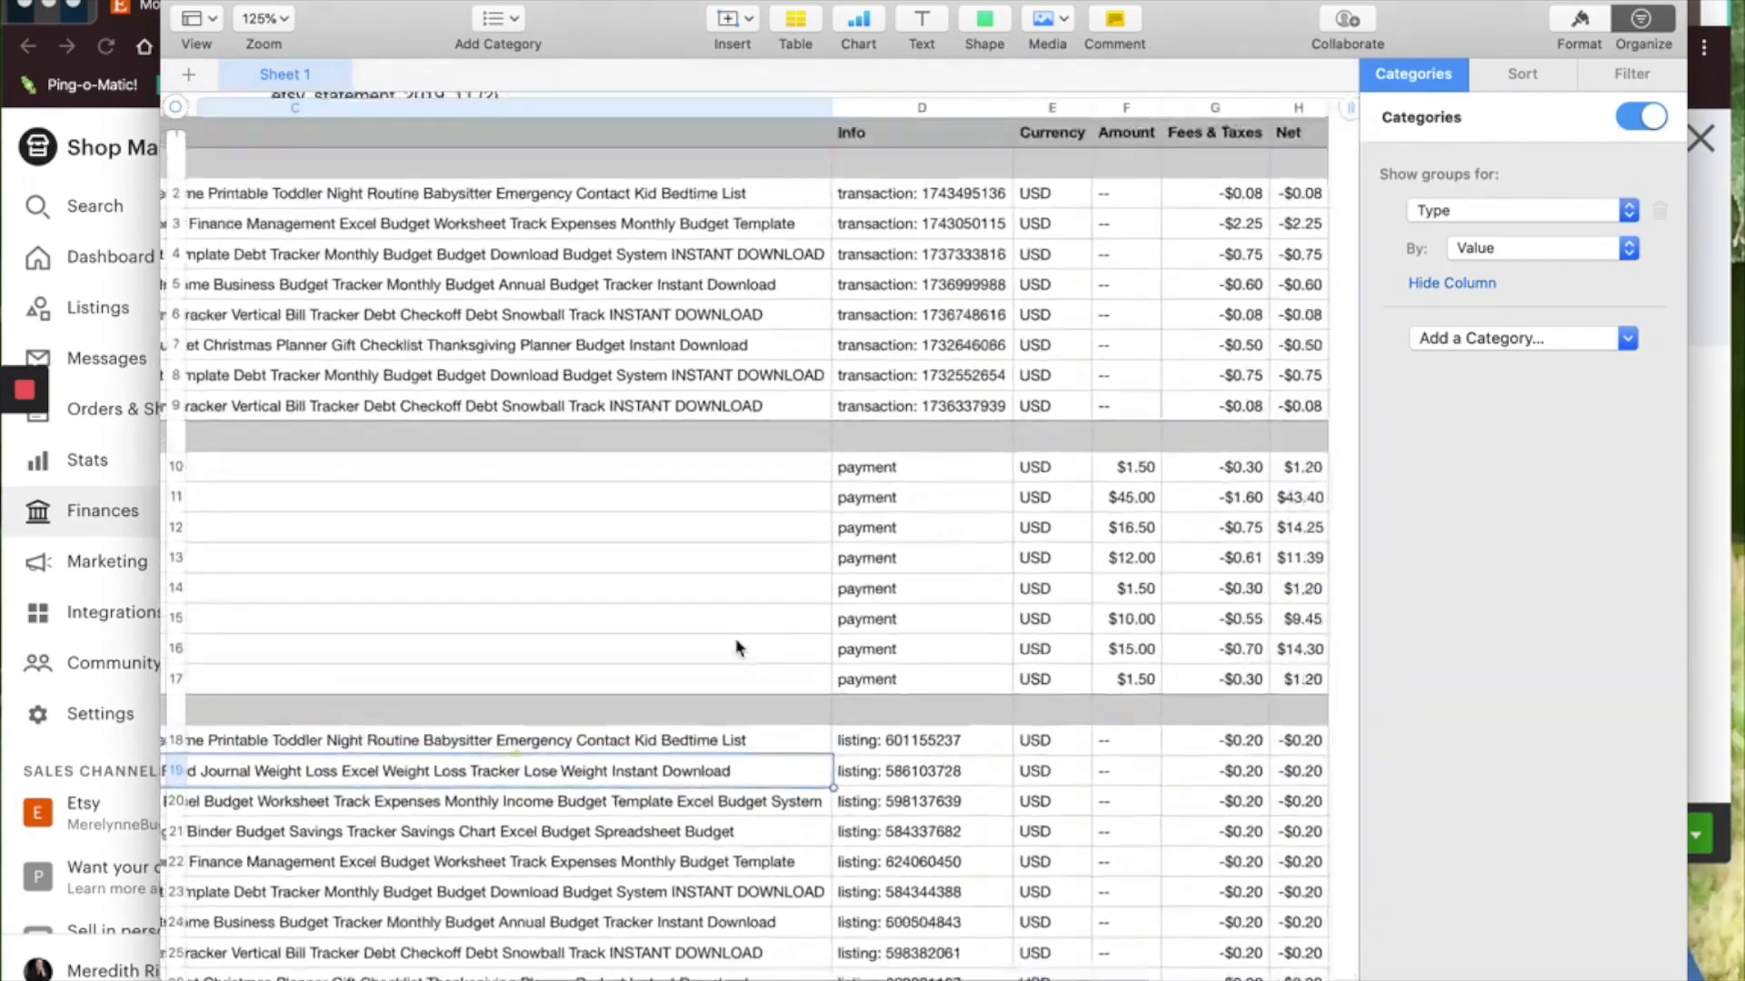
scroll(736, 648, "right", 2)
left_click(1709, 581)
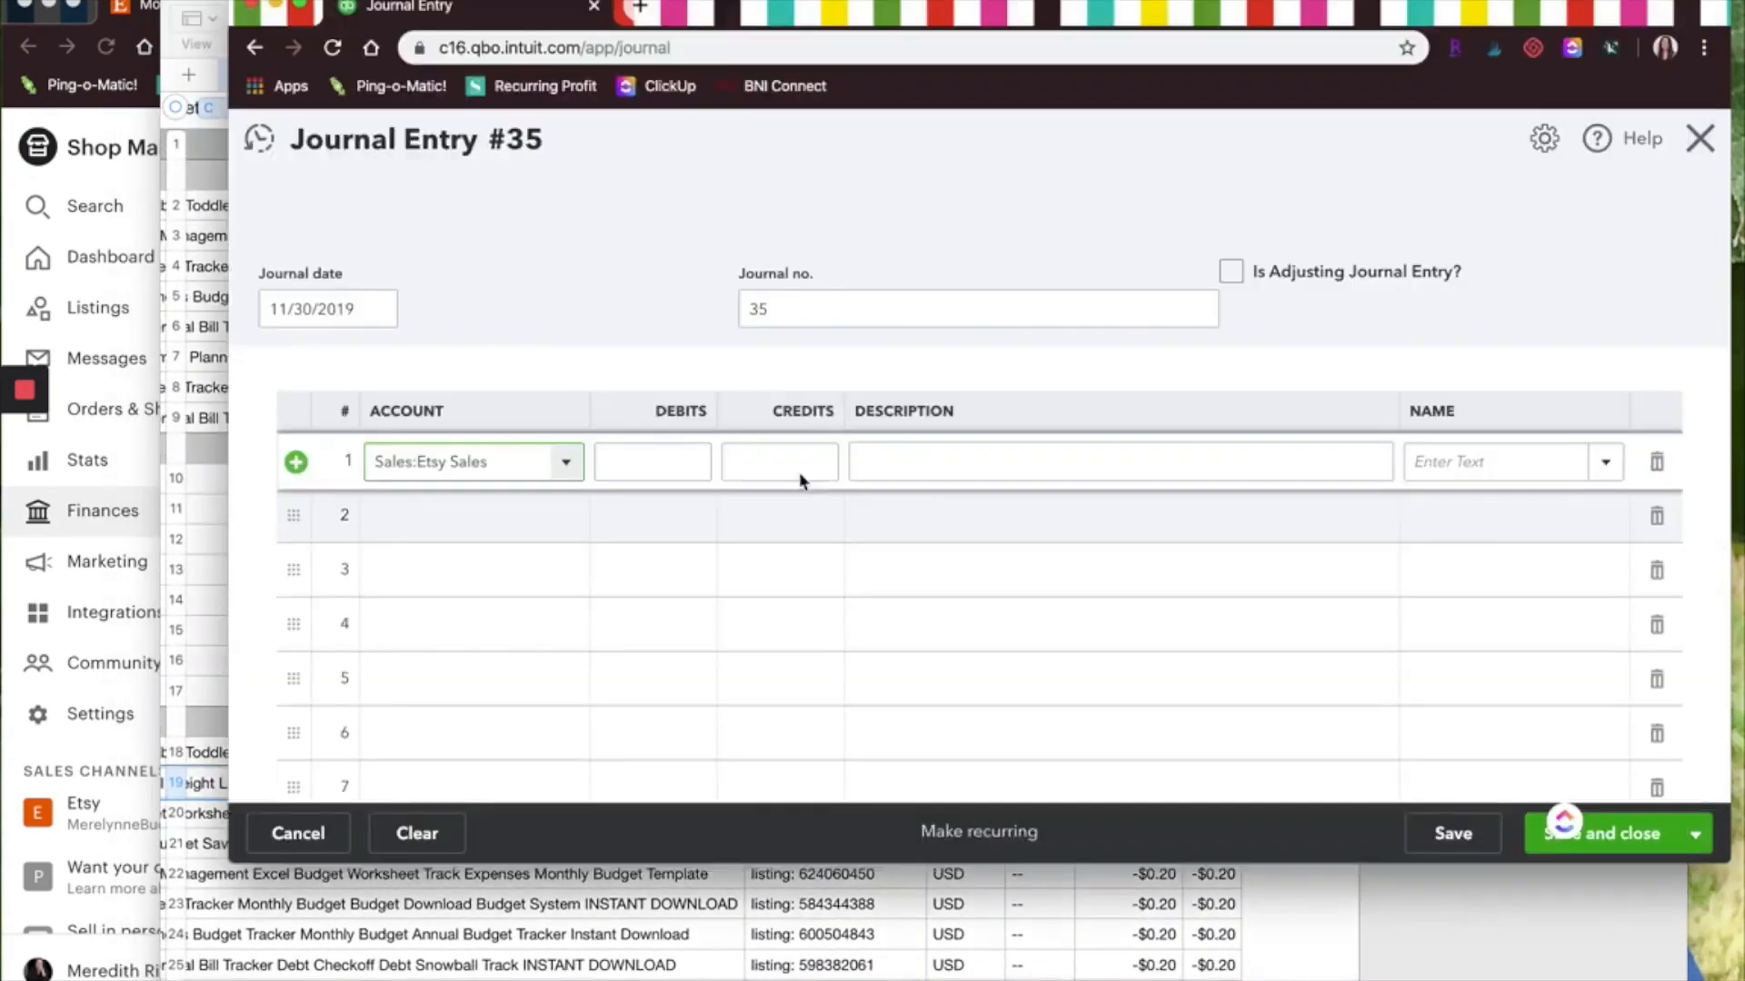
left_click(750, 464)
type("103.00")
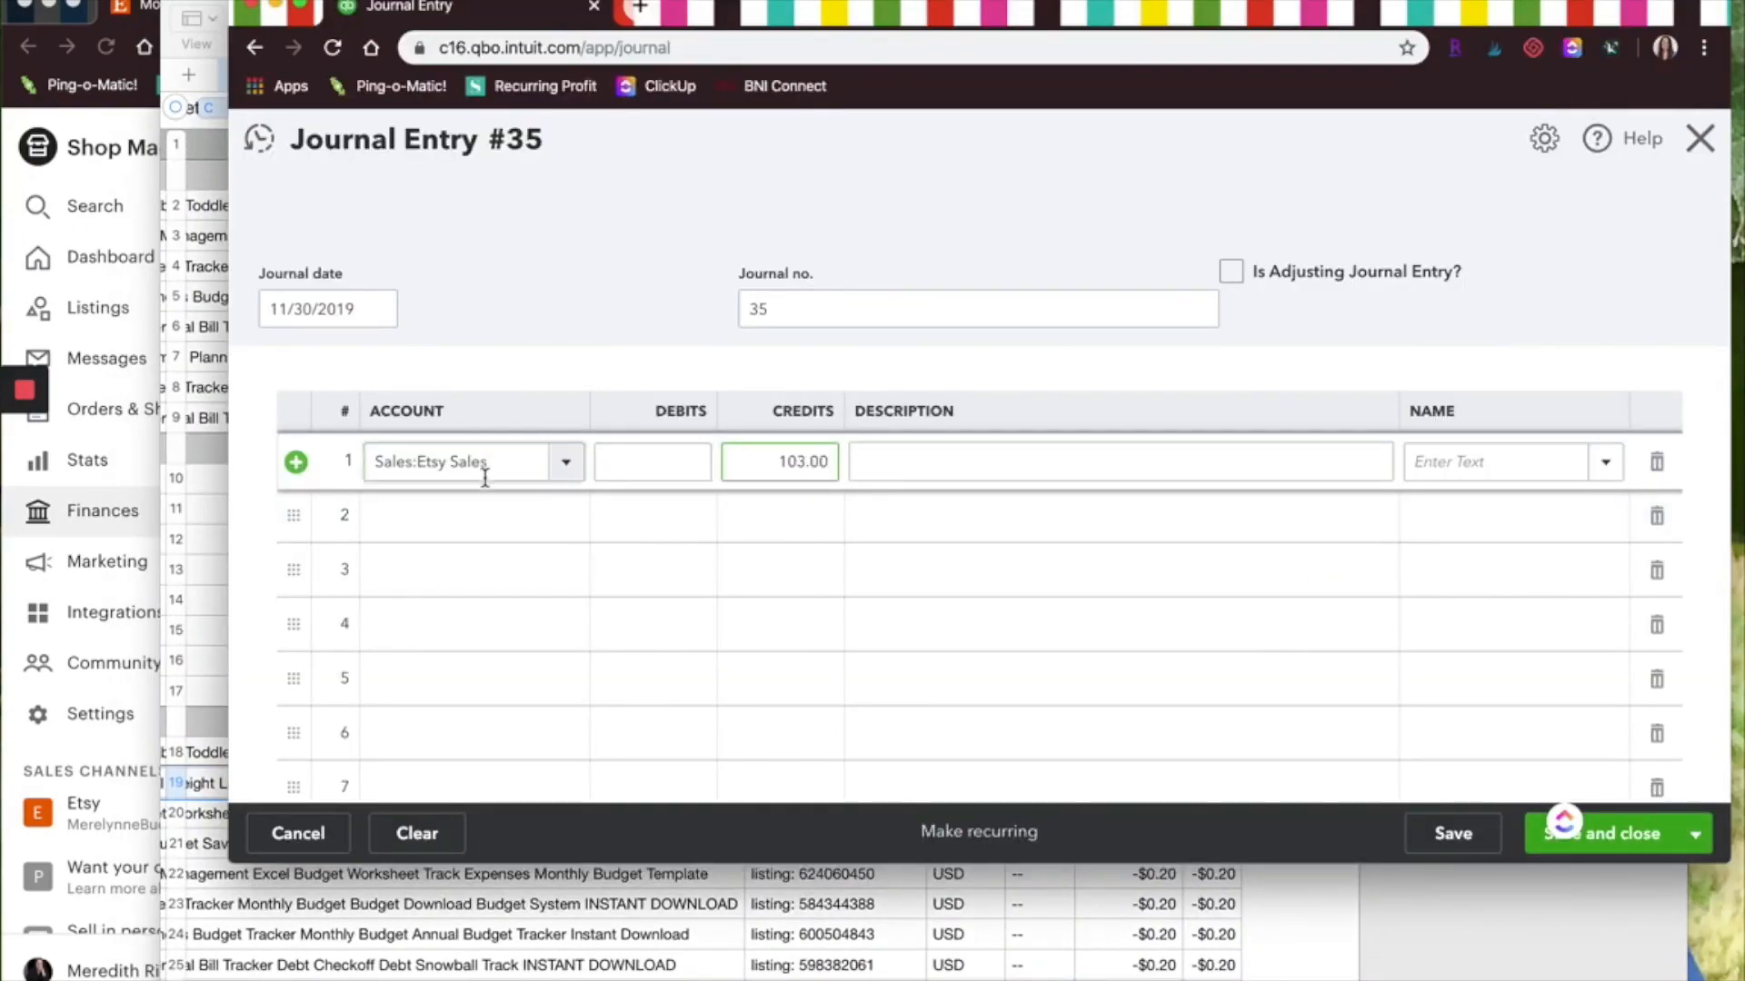
Add a second line for Sales:Etsy Discounts with a 0.00 debit
left_click(475, 516)
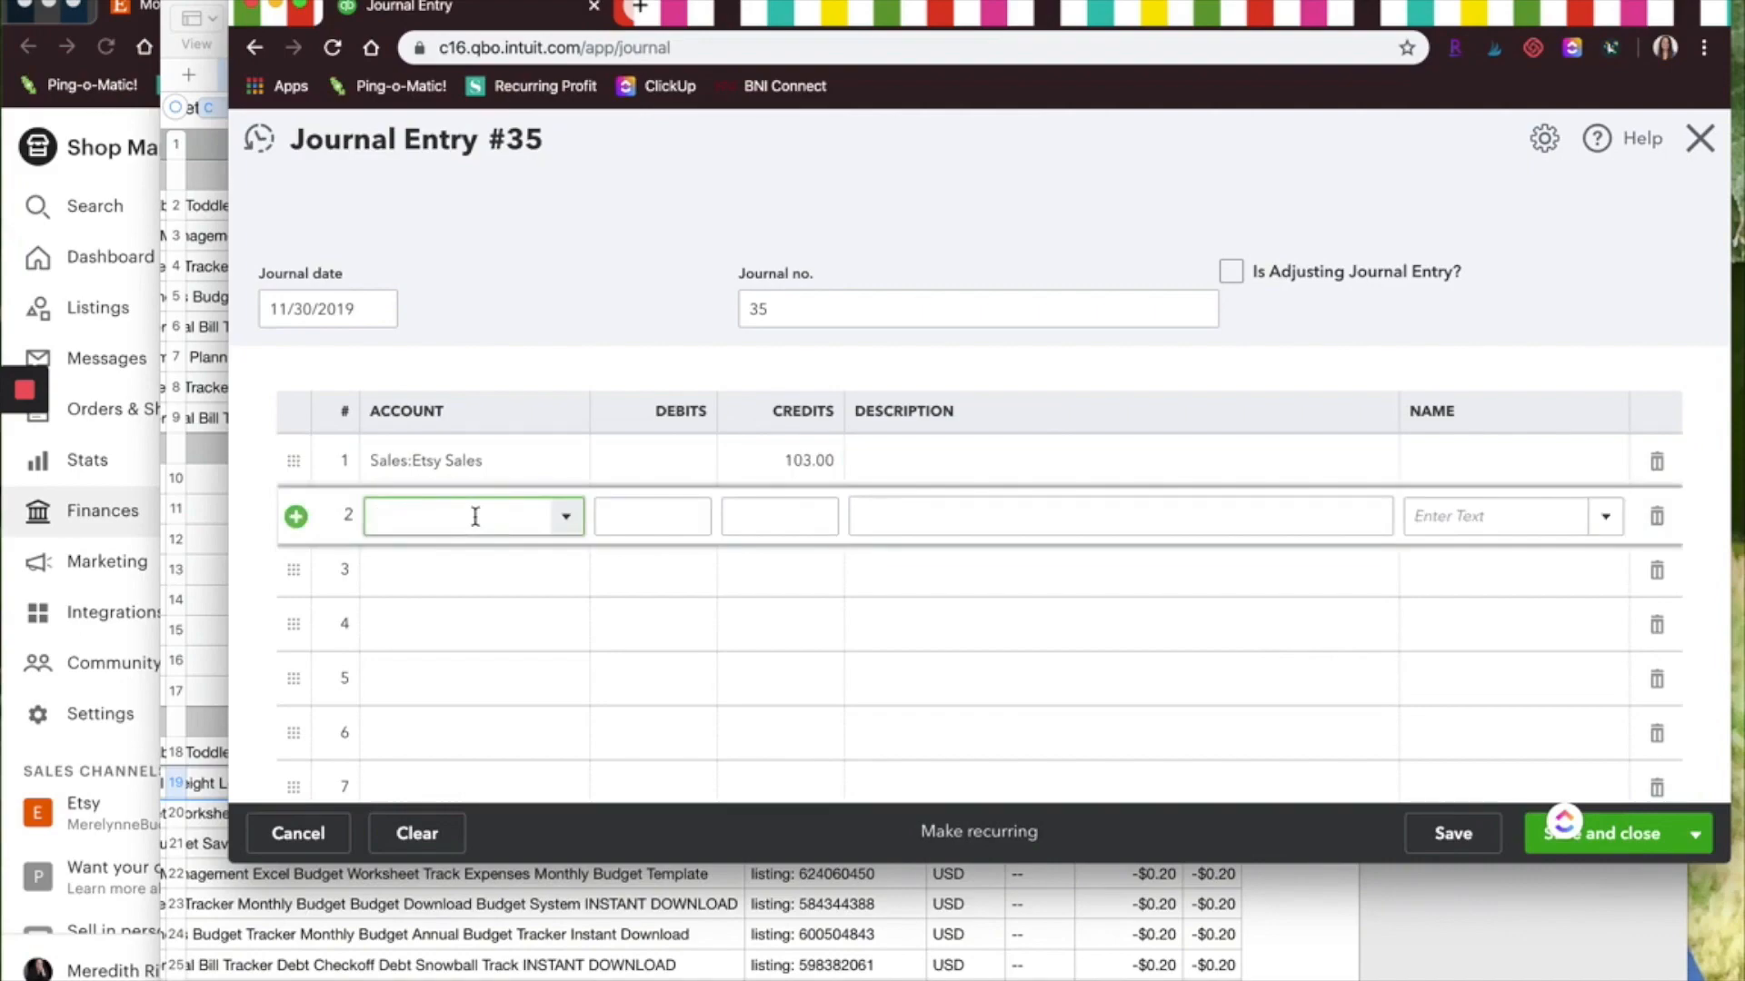
type("disc")
left_click(492, 601)
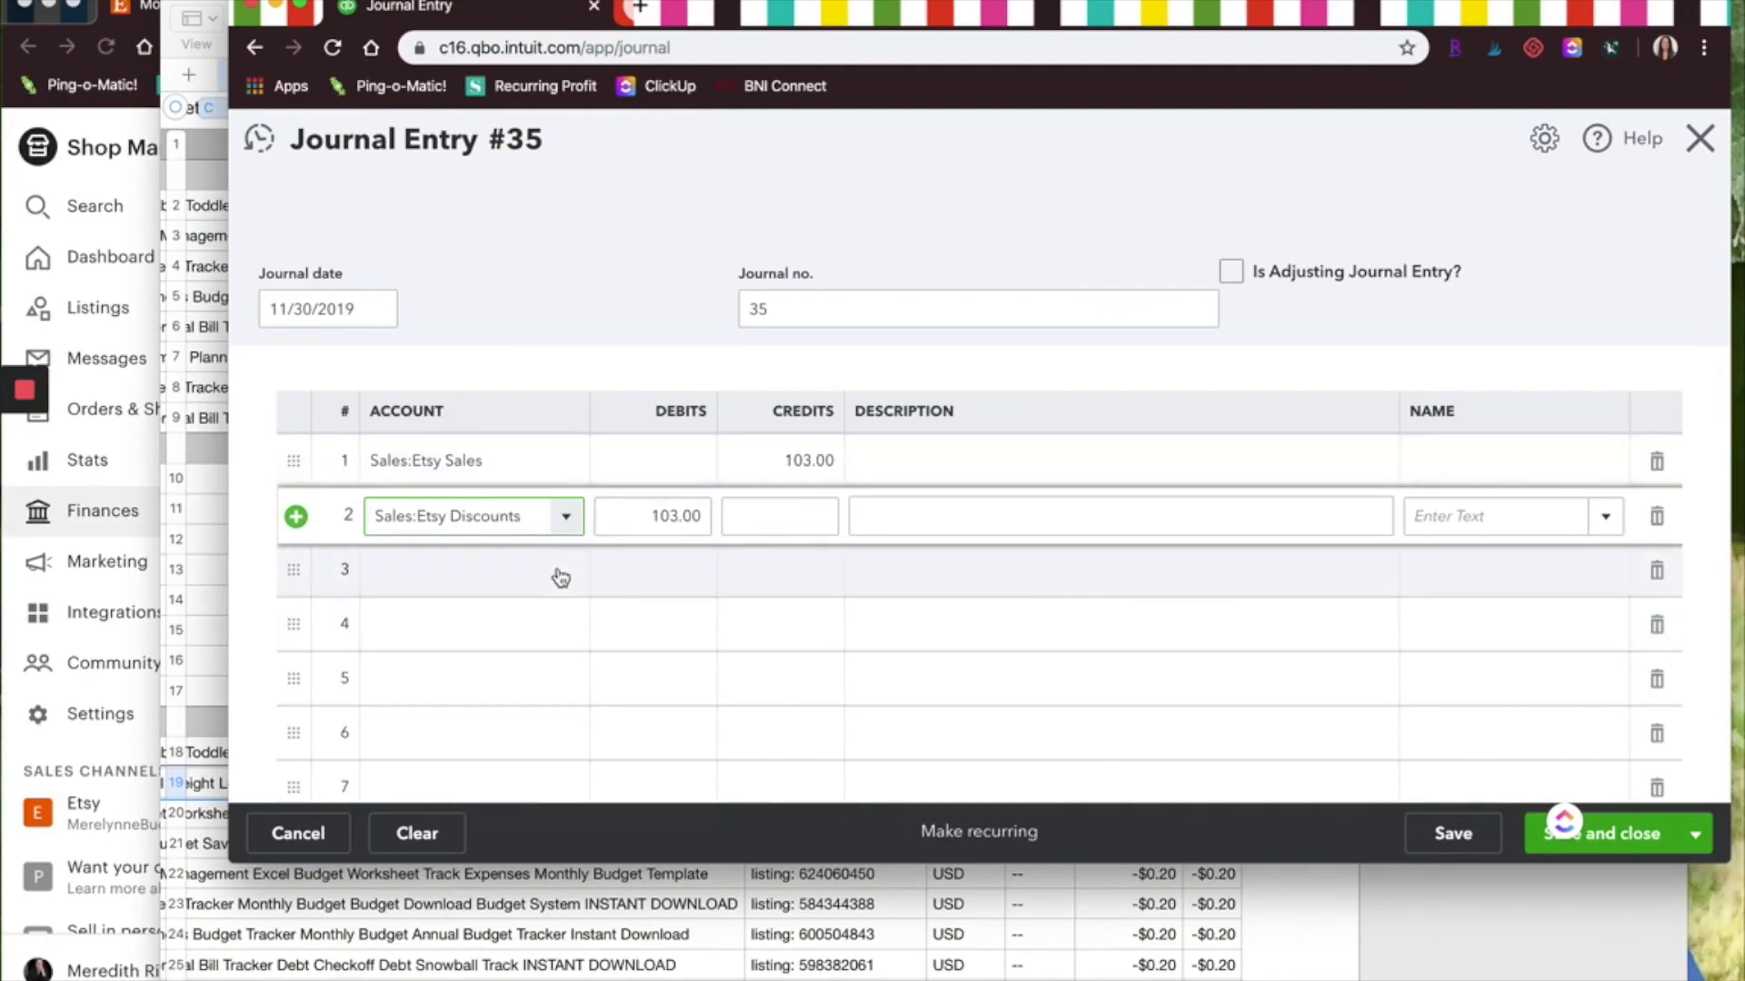
key("Tab")
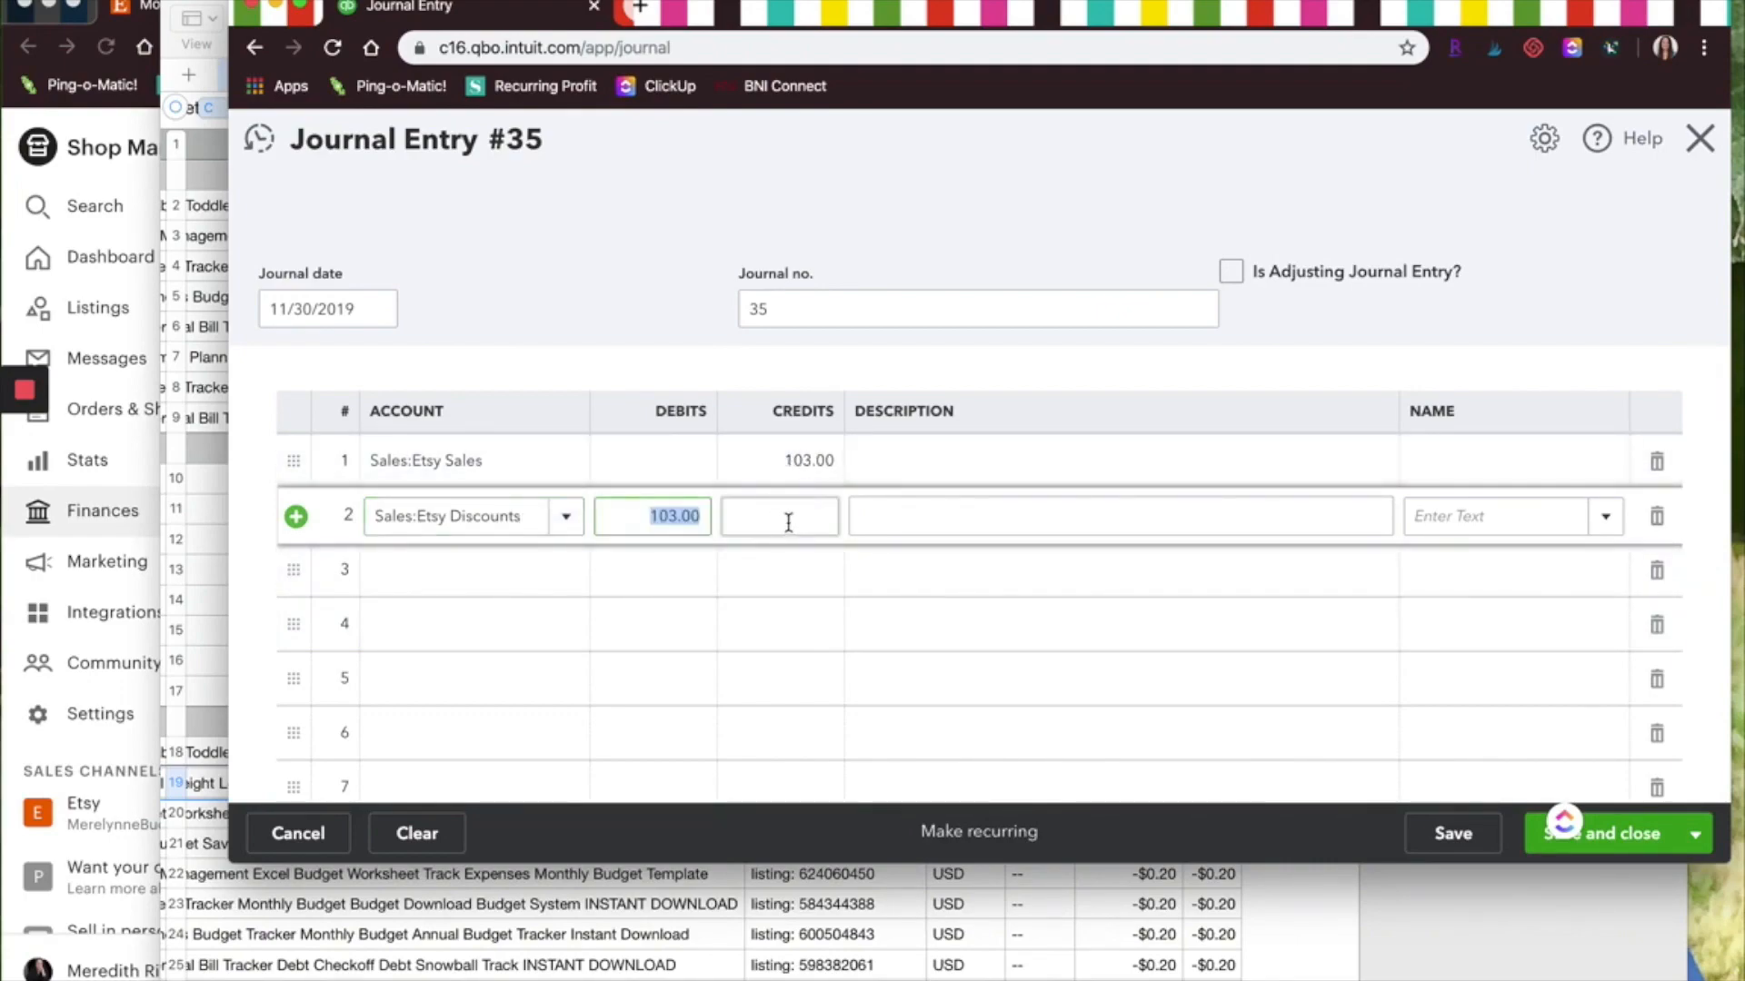
type("0.00")
left_click(1579, 975)
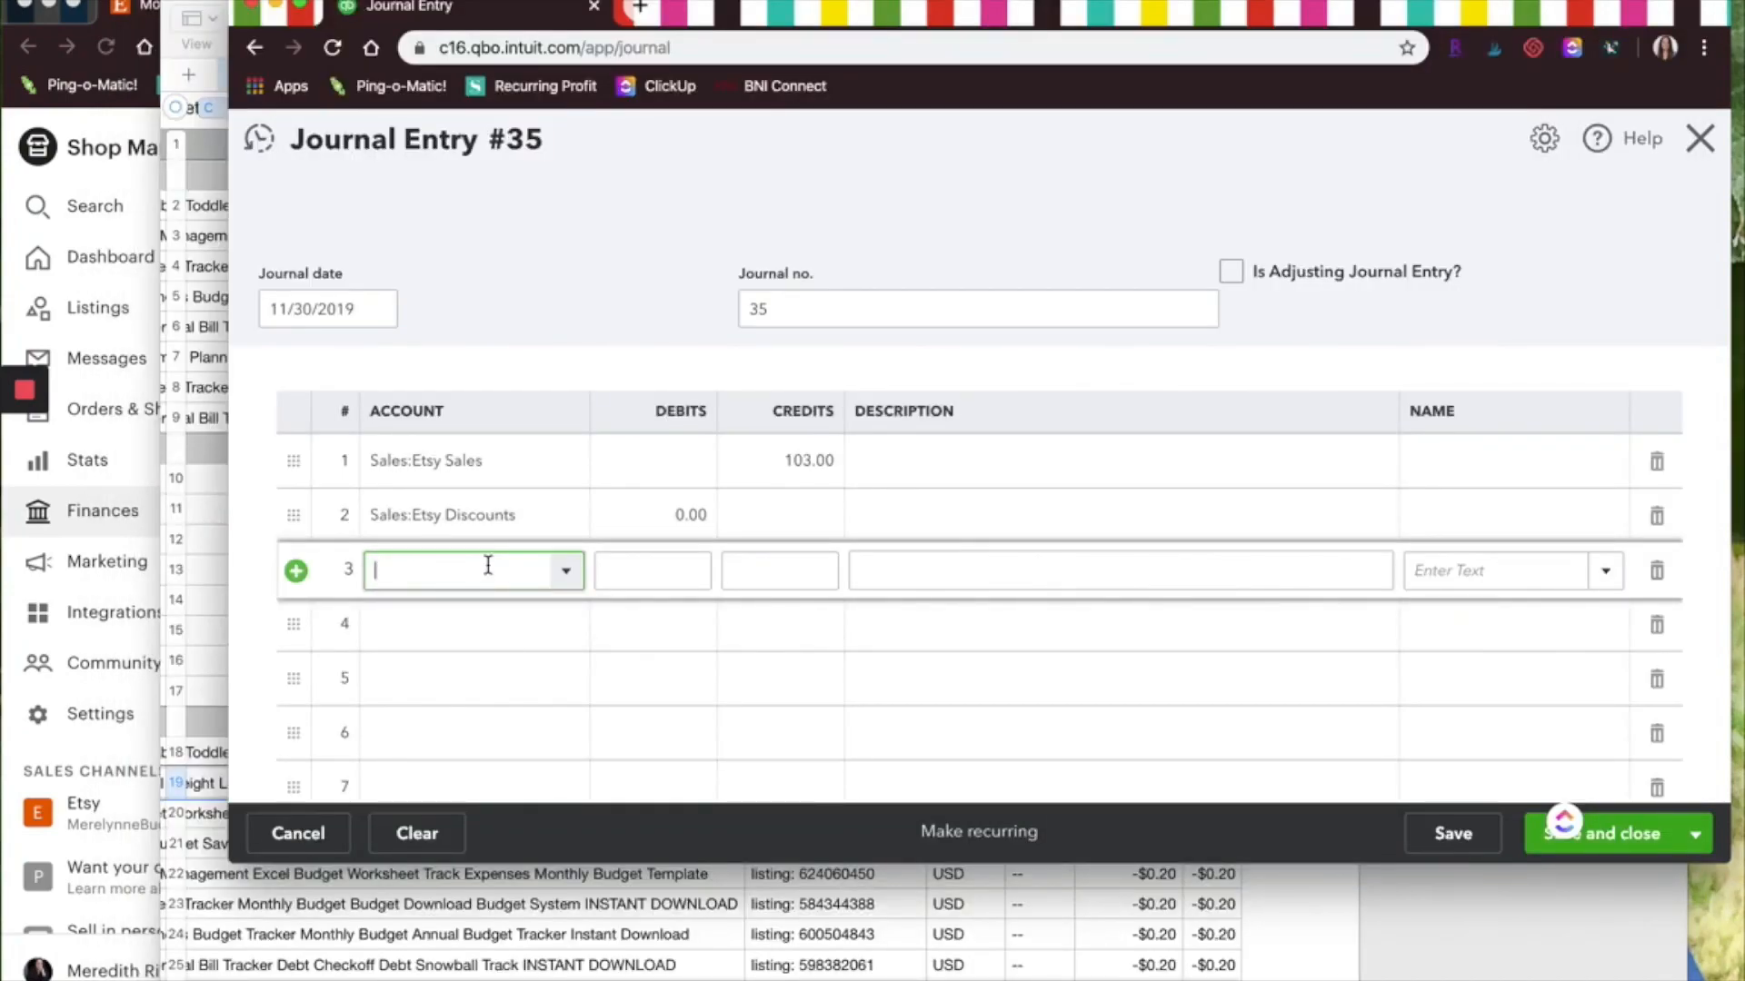
Add a Sales:Etsy Income Shipping line with a 0.00 credit and no debit
type("Etsy")
left_click(535, 494)
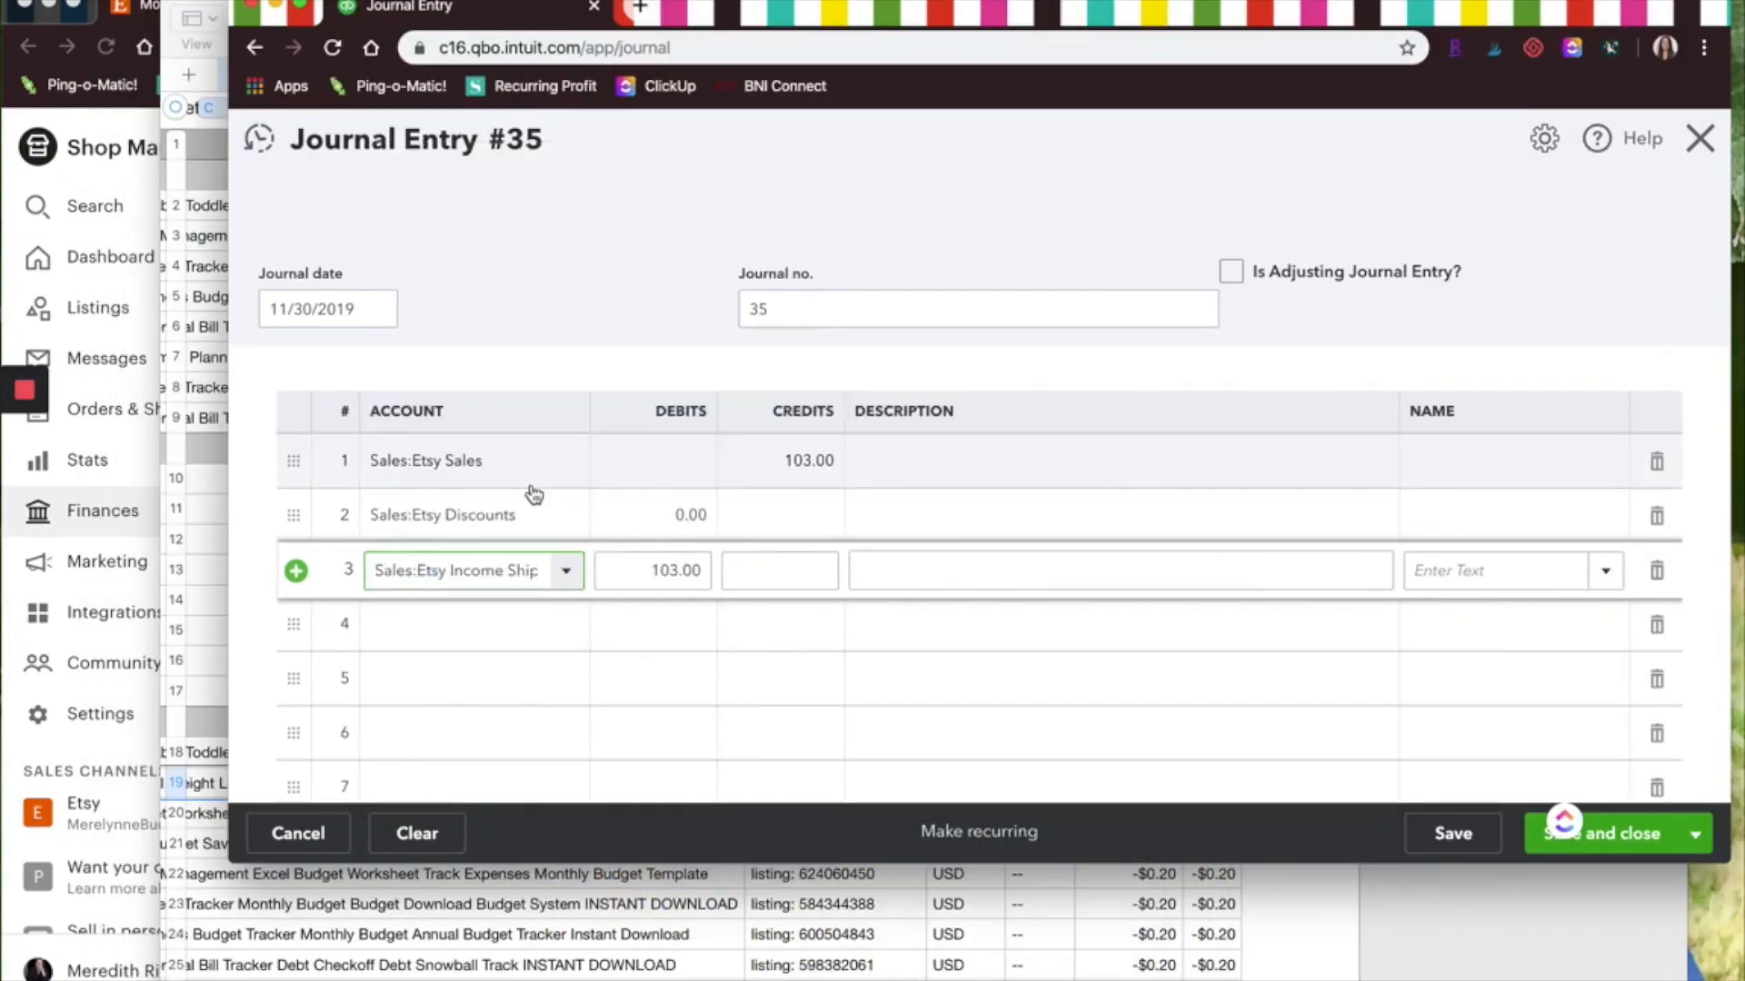
left_click_drag(639, 572, 829, 572)
key("BackSpace")
left_click(771, 571)
type("0.00")
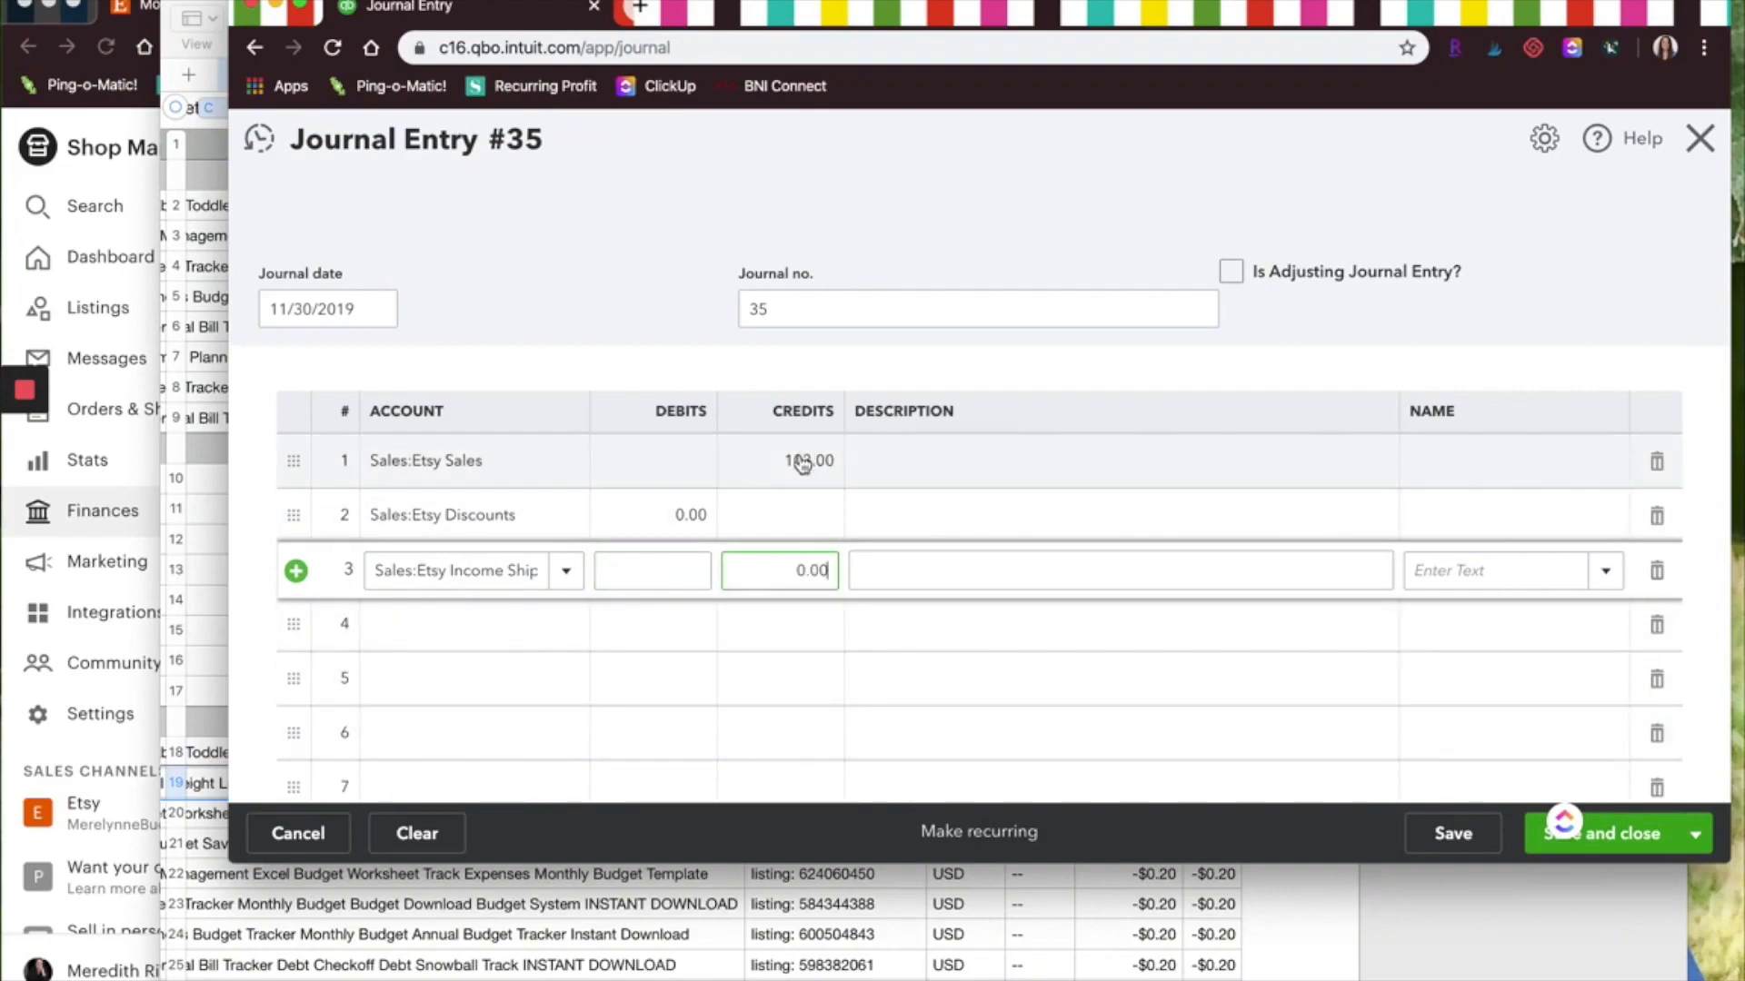
Add a Sales Tax Payable line with a 0.00 credit and no debit
left_click(512, 632)
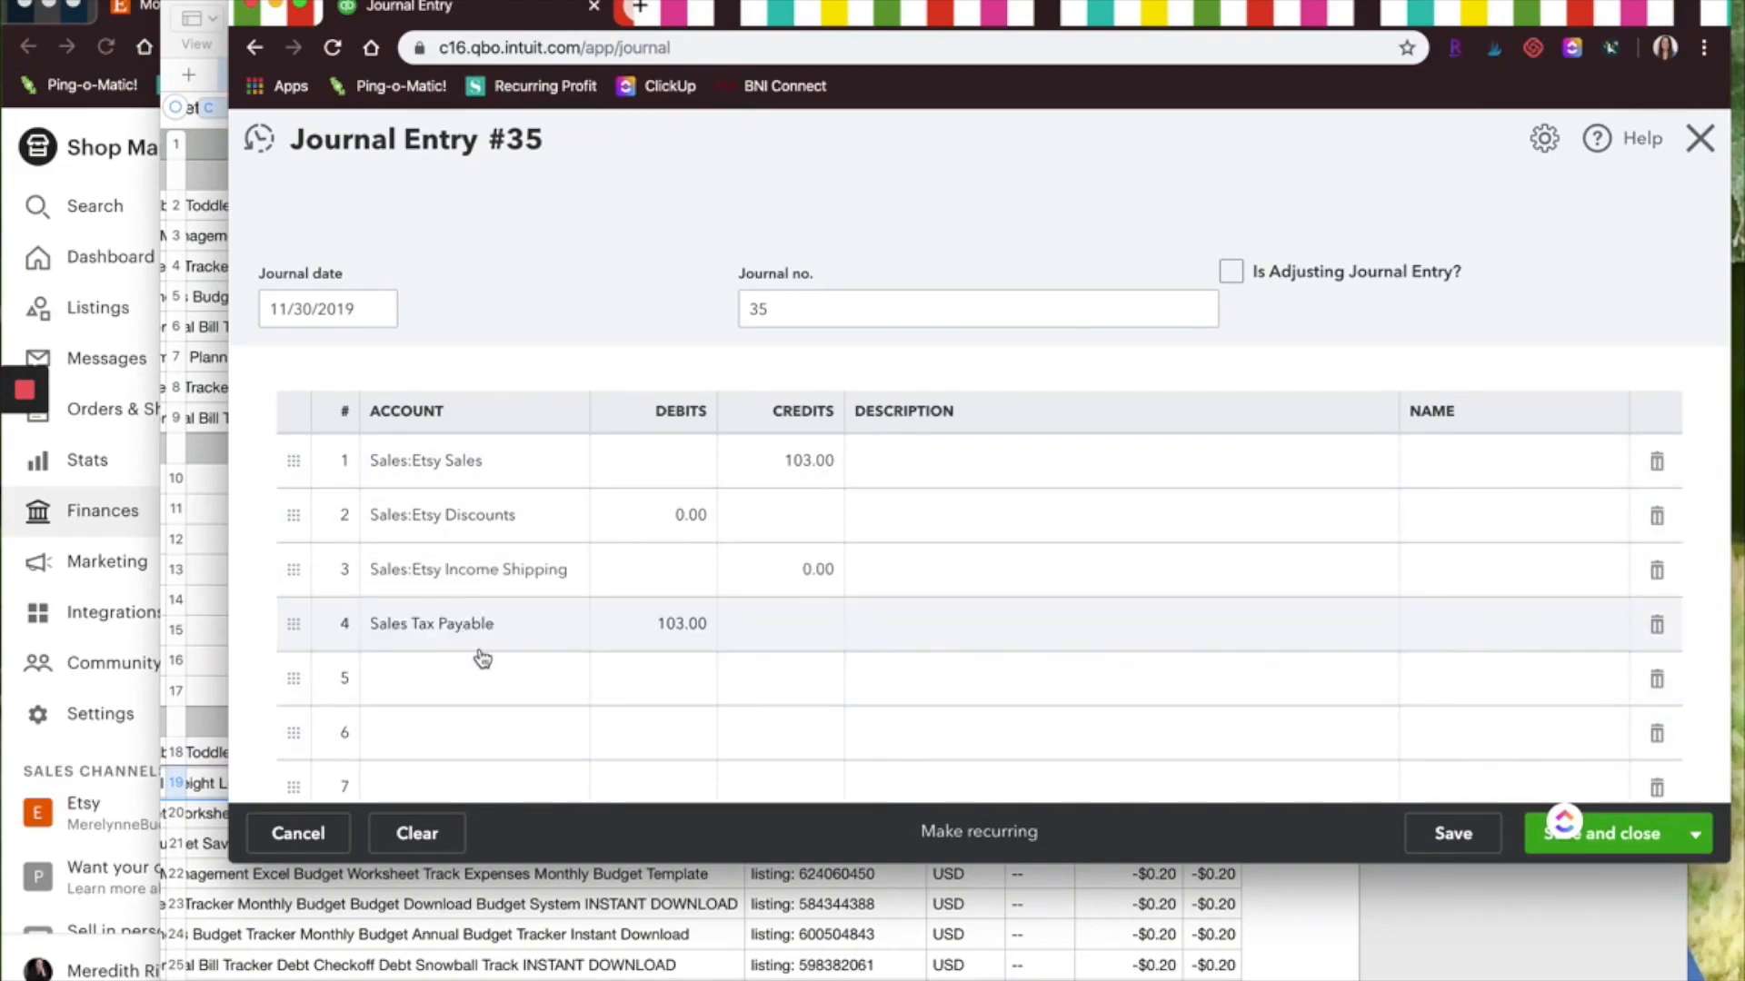
left_click(657, 633)
key("BackSpace")
left_click(763, 625)
type("0.00")
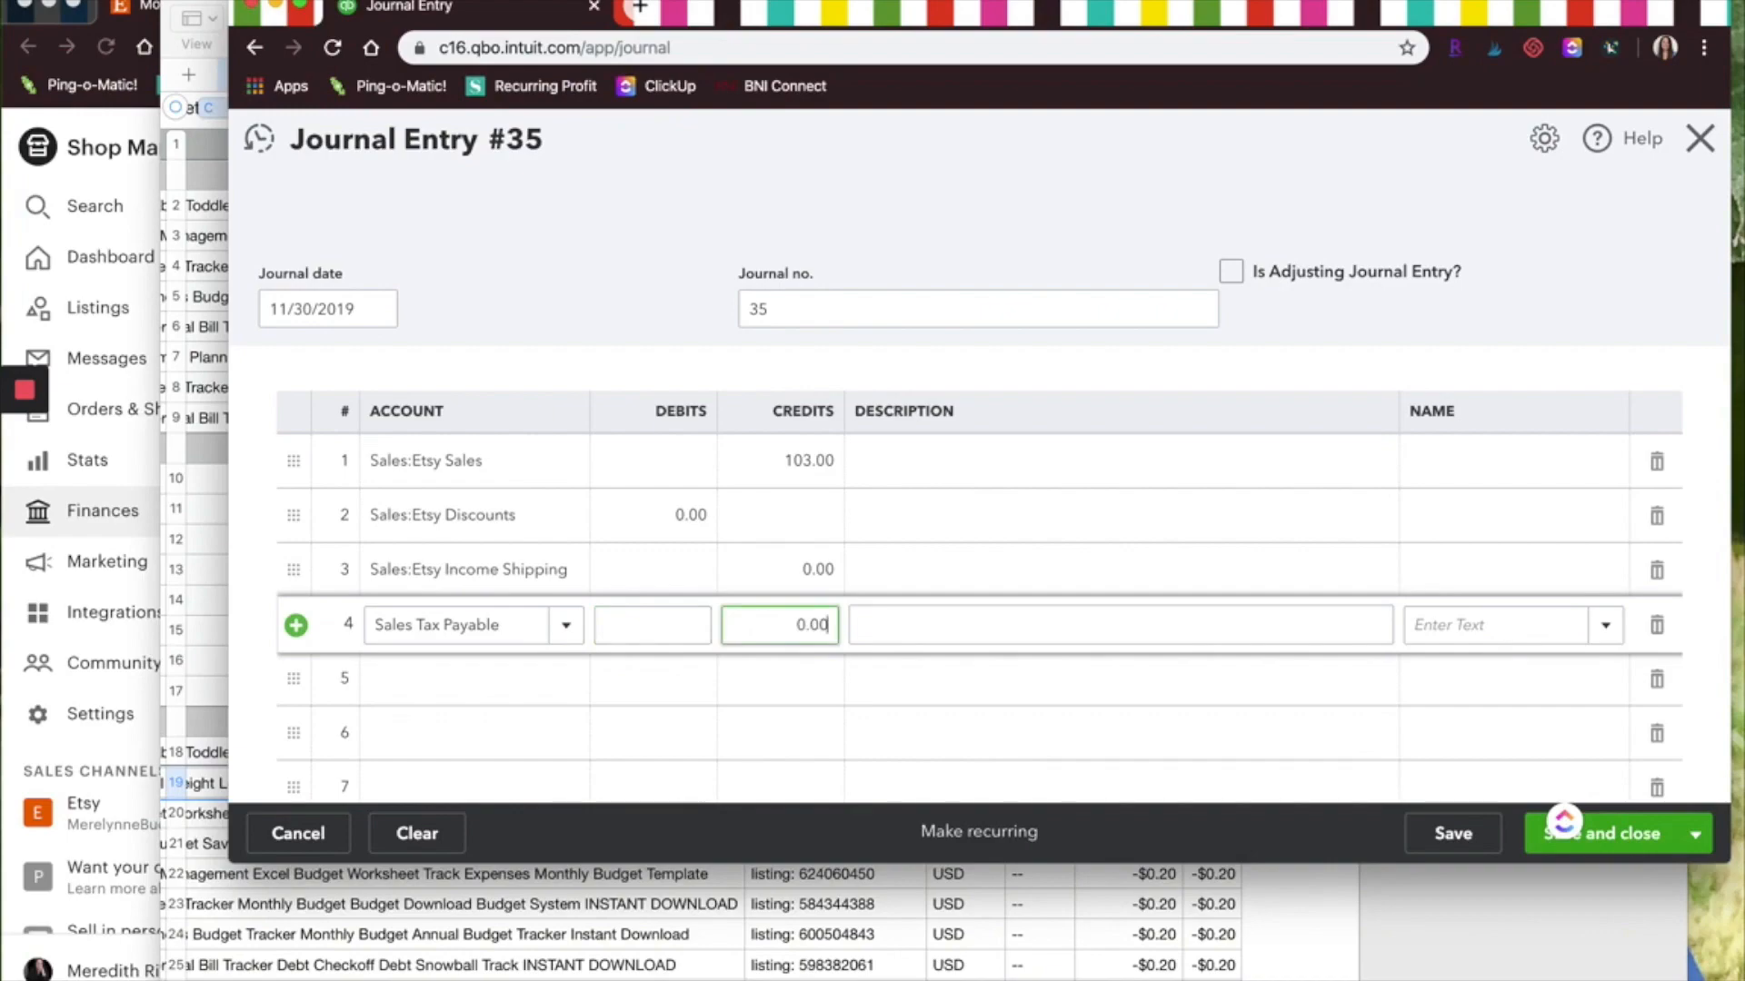
Debit Etsy Fees:Etsy Order Processing Fees 5.11 and set the Etsy Refunds line's debit to 0.00
left_click(532, 681)
type("pro")
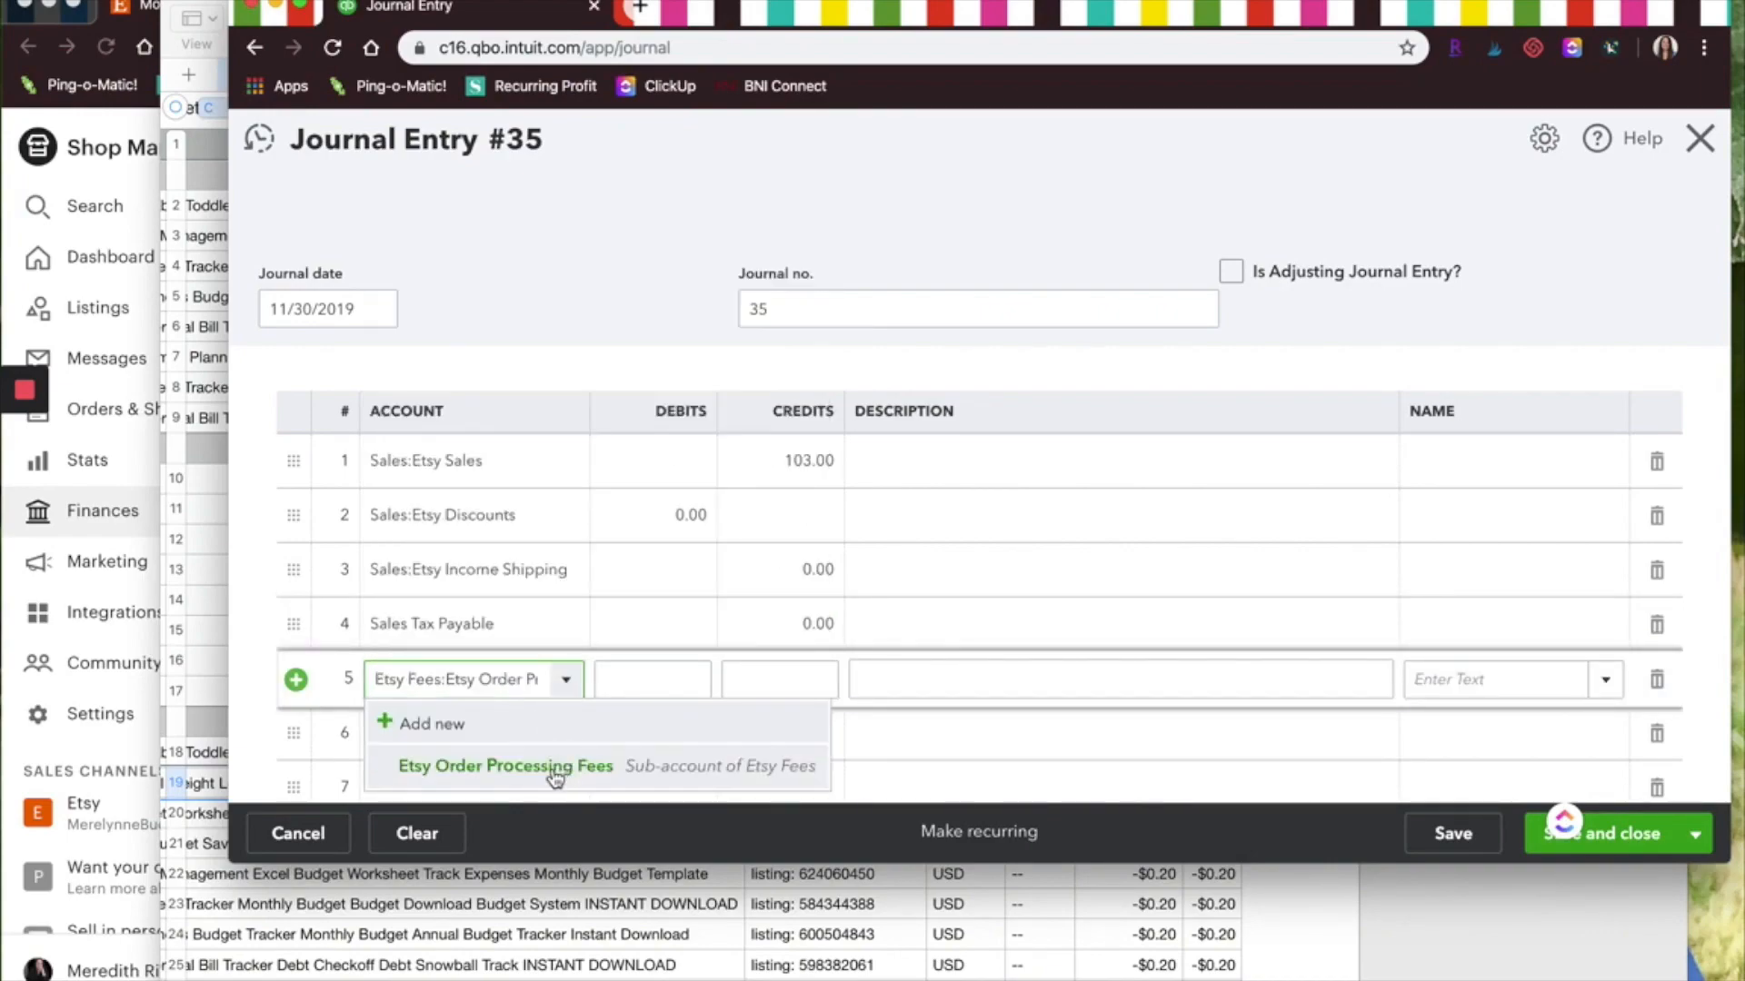
left_click(545, 768)
left_click(643, 677)
left_click_drag(643, 678, 725, 680)
type("5.11")
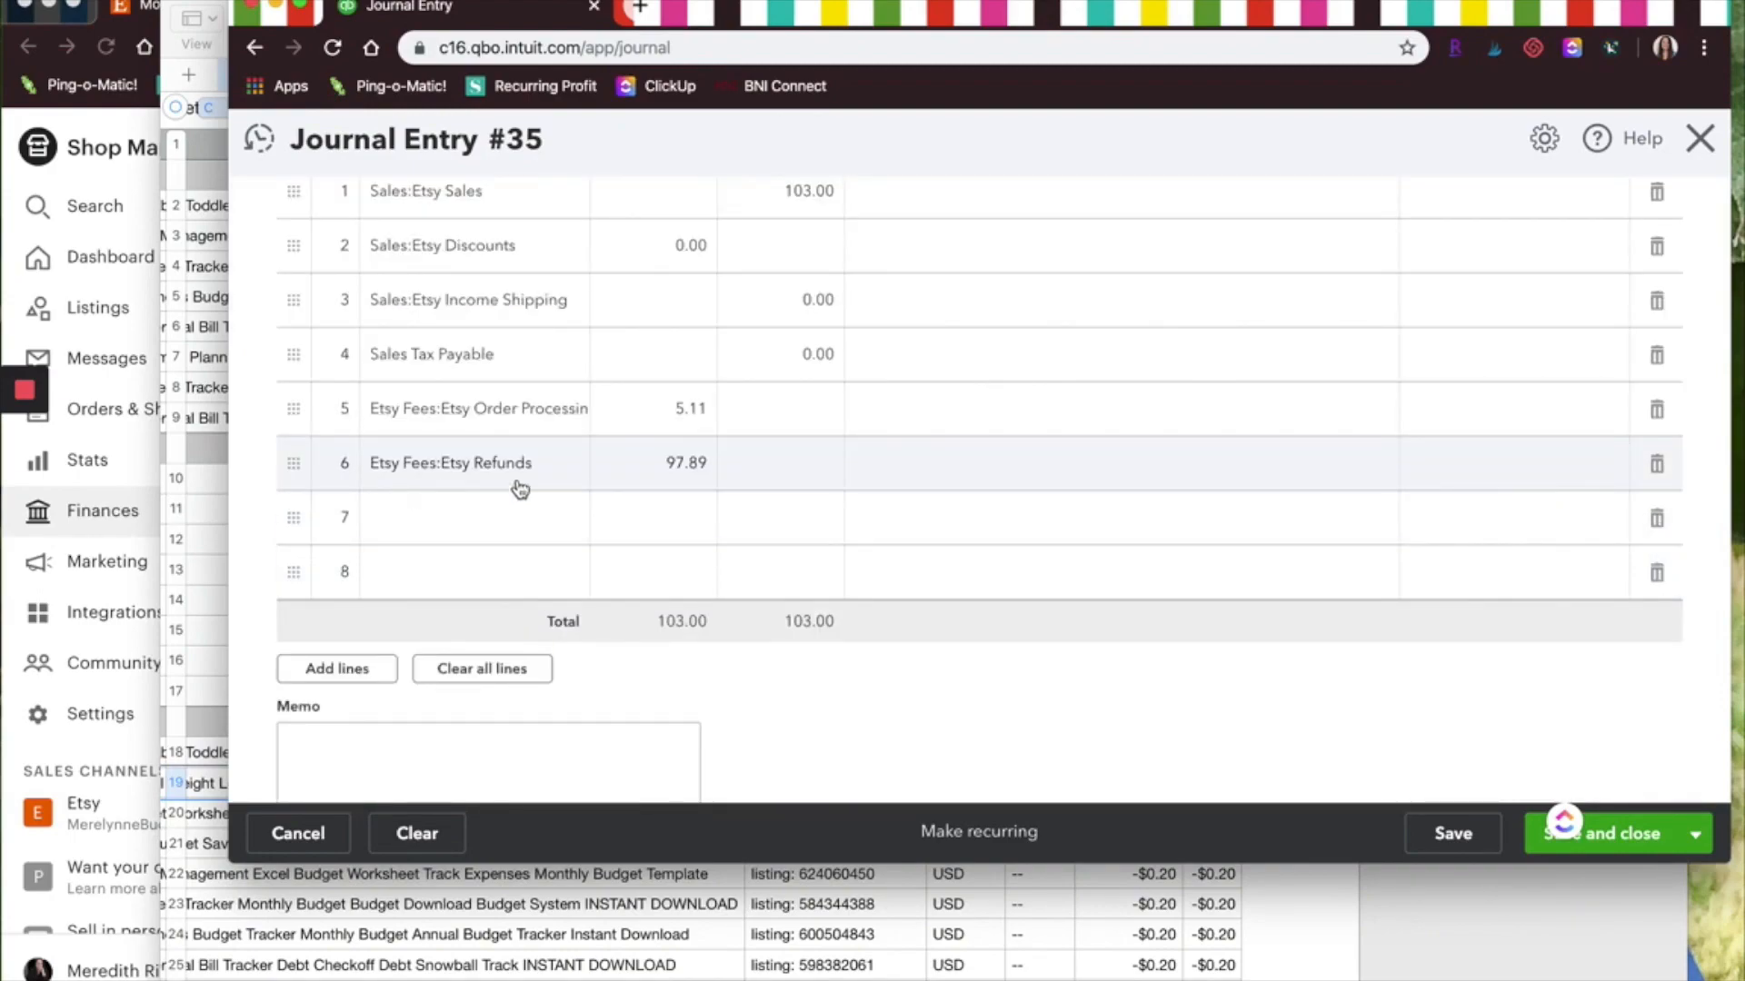
left_click(630, 472)
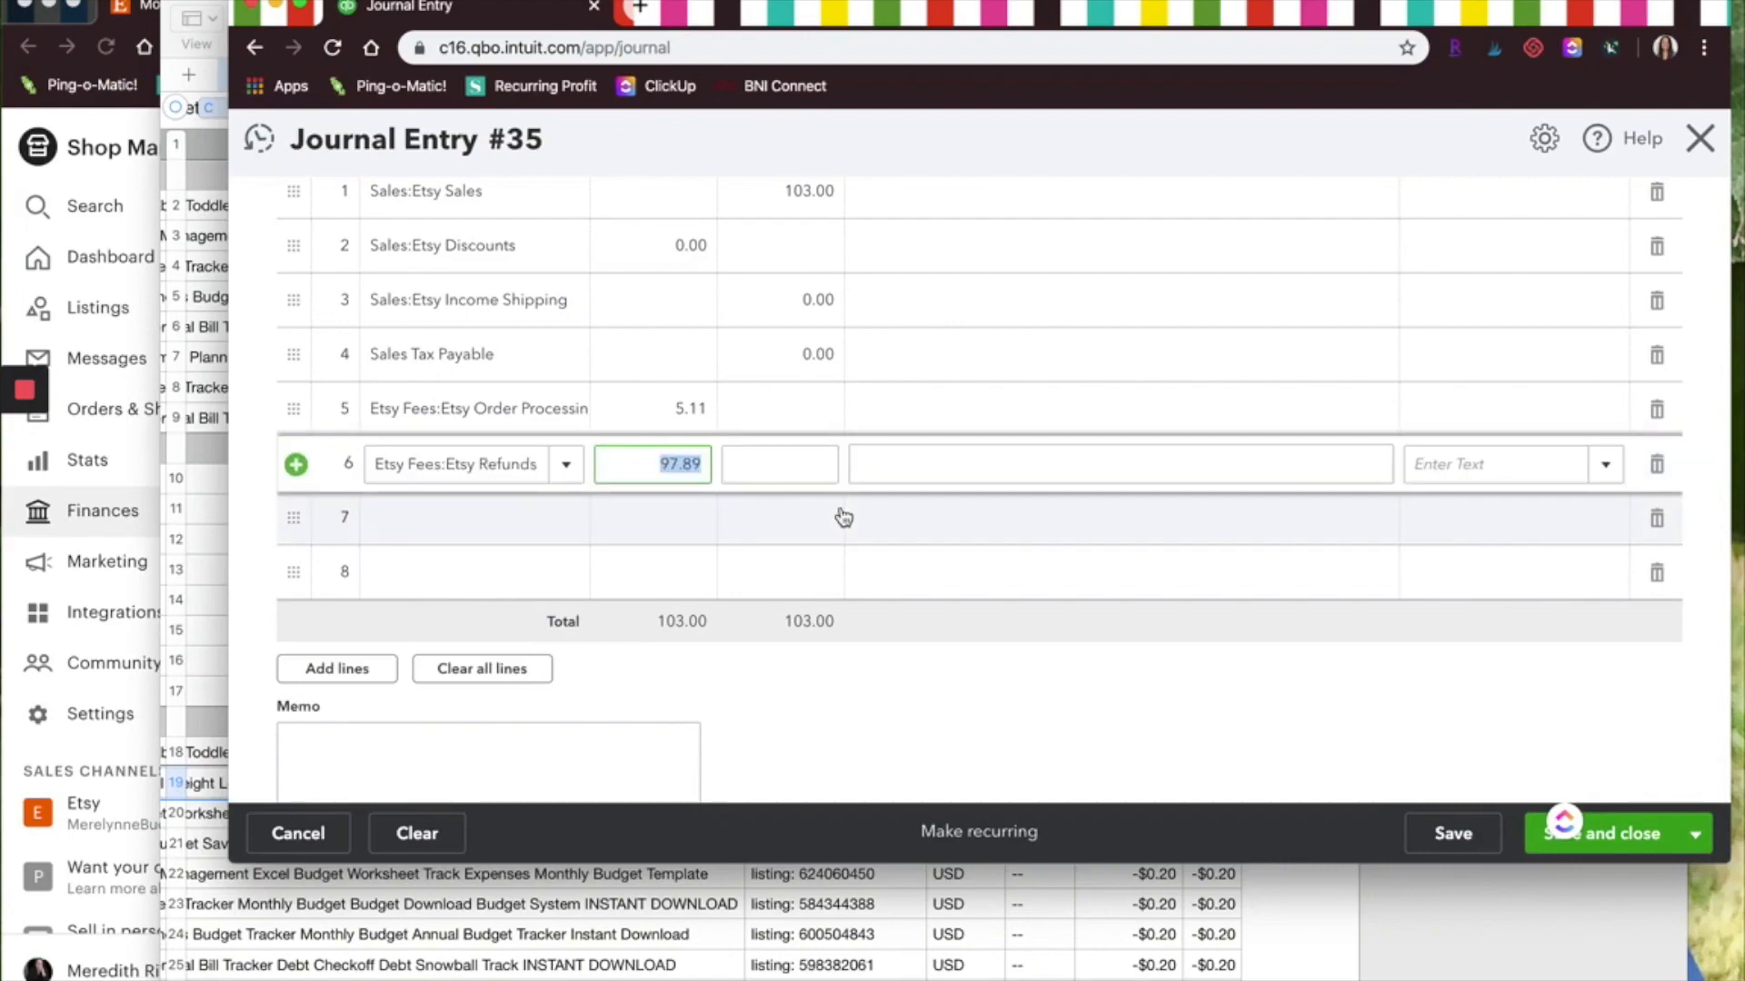
type("0.00")
Add an Etsy Fees:Etsy Listing Fees line with a 2.40 debit
left_click(518, 518)
type("list")
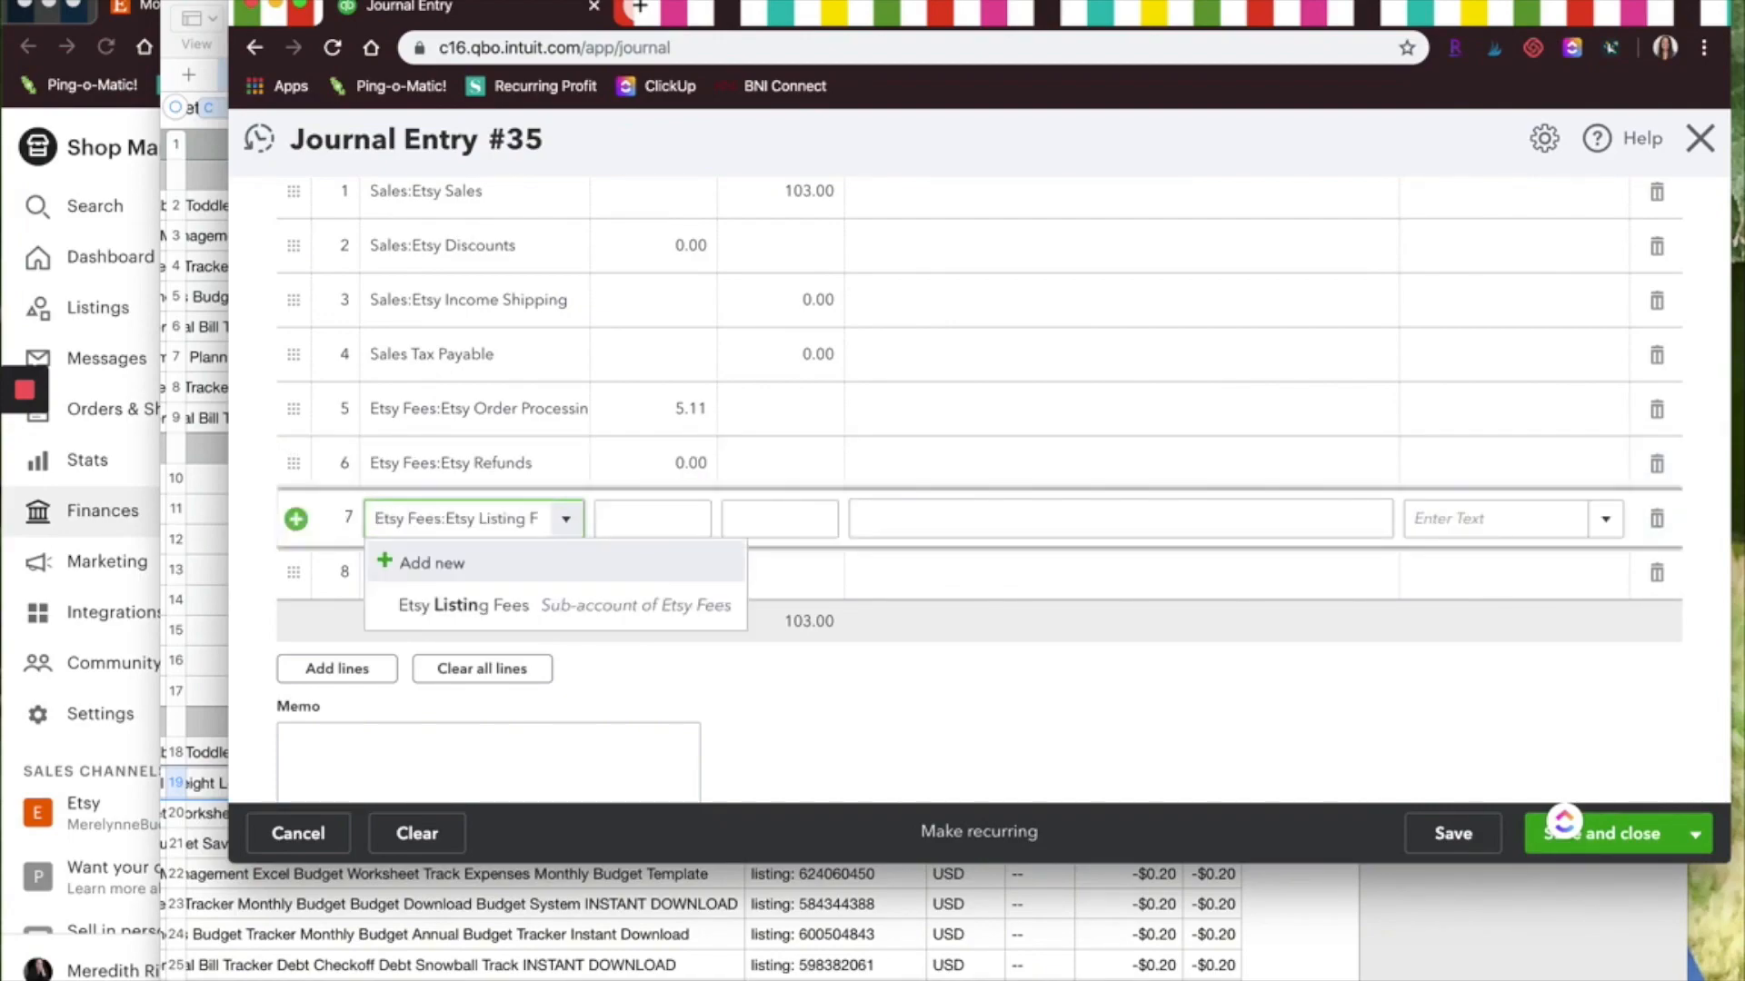
key("Tab")
type("2.48")
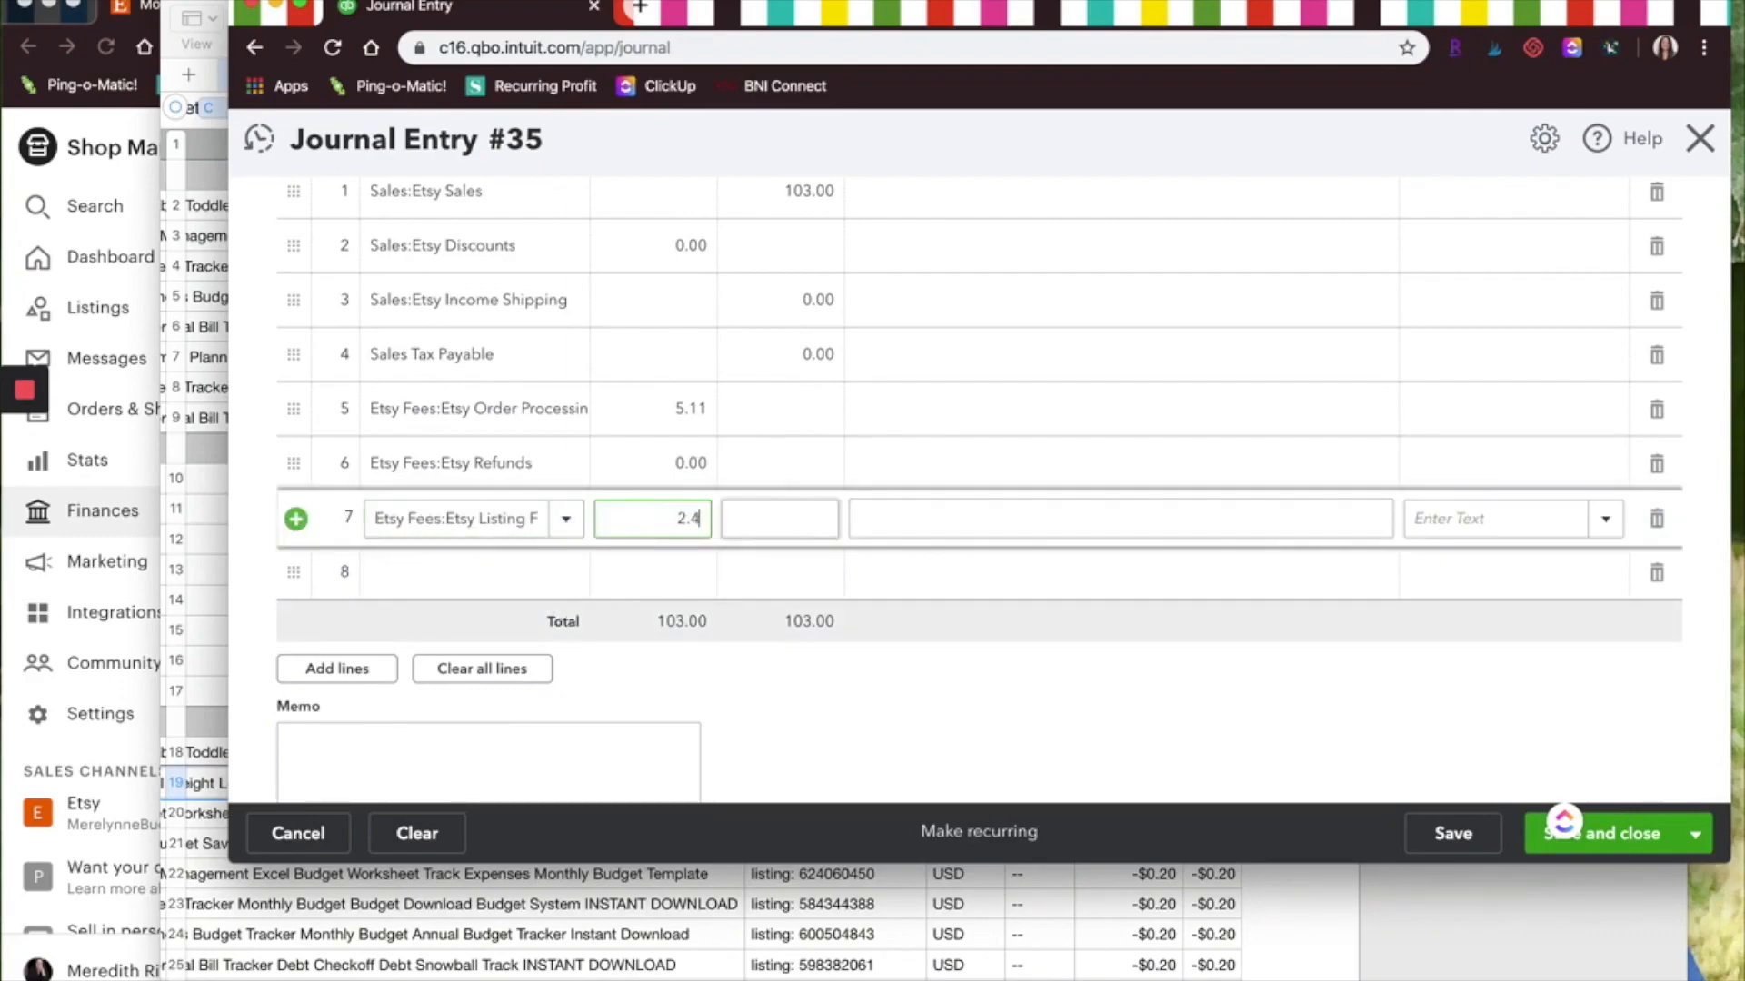
Add an Etsy Fees:Etsy Transaction Fees line with a 5.09 debit, checking the statement spreadsheet for the fee rows
left_click(706, 936)
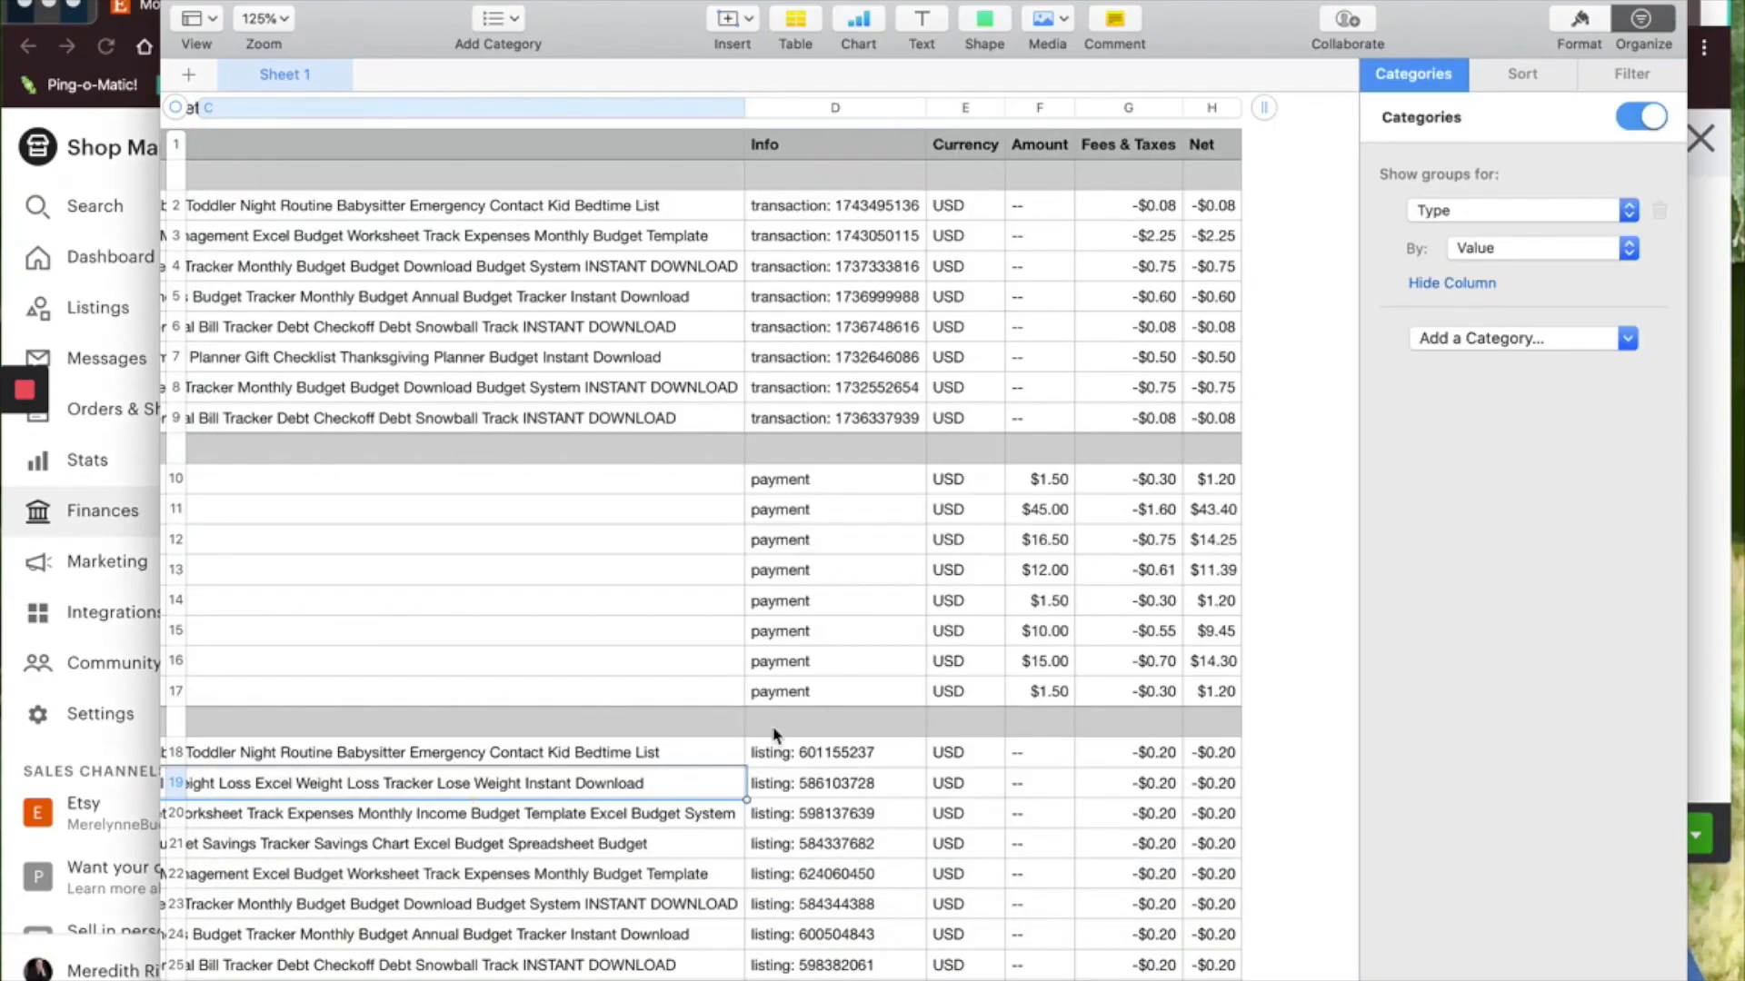
scroll(775, 732, "down", 5)
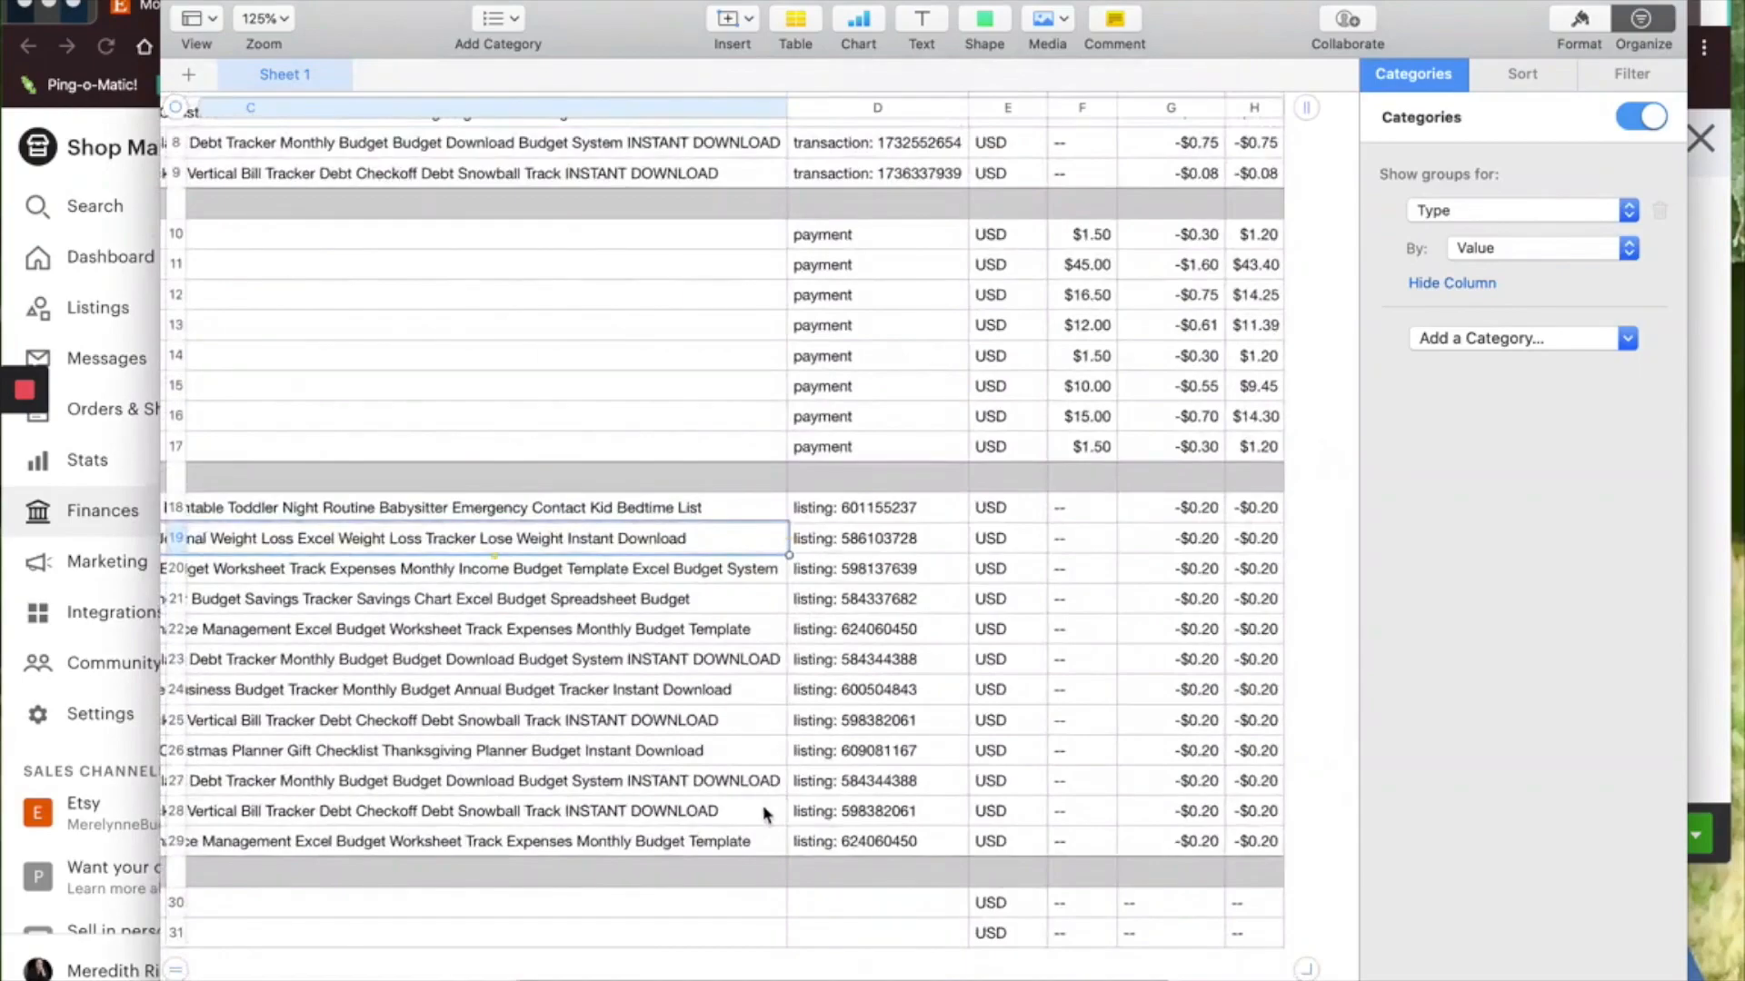
scroll(829, 535, "left", 6)
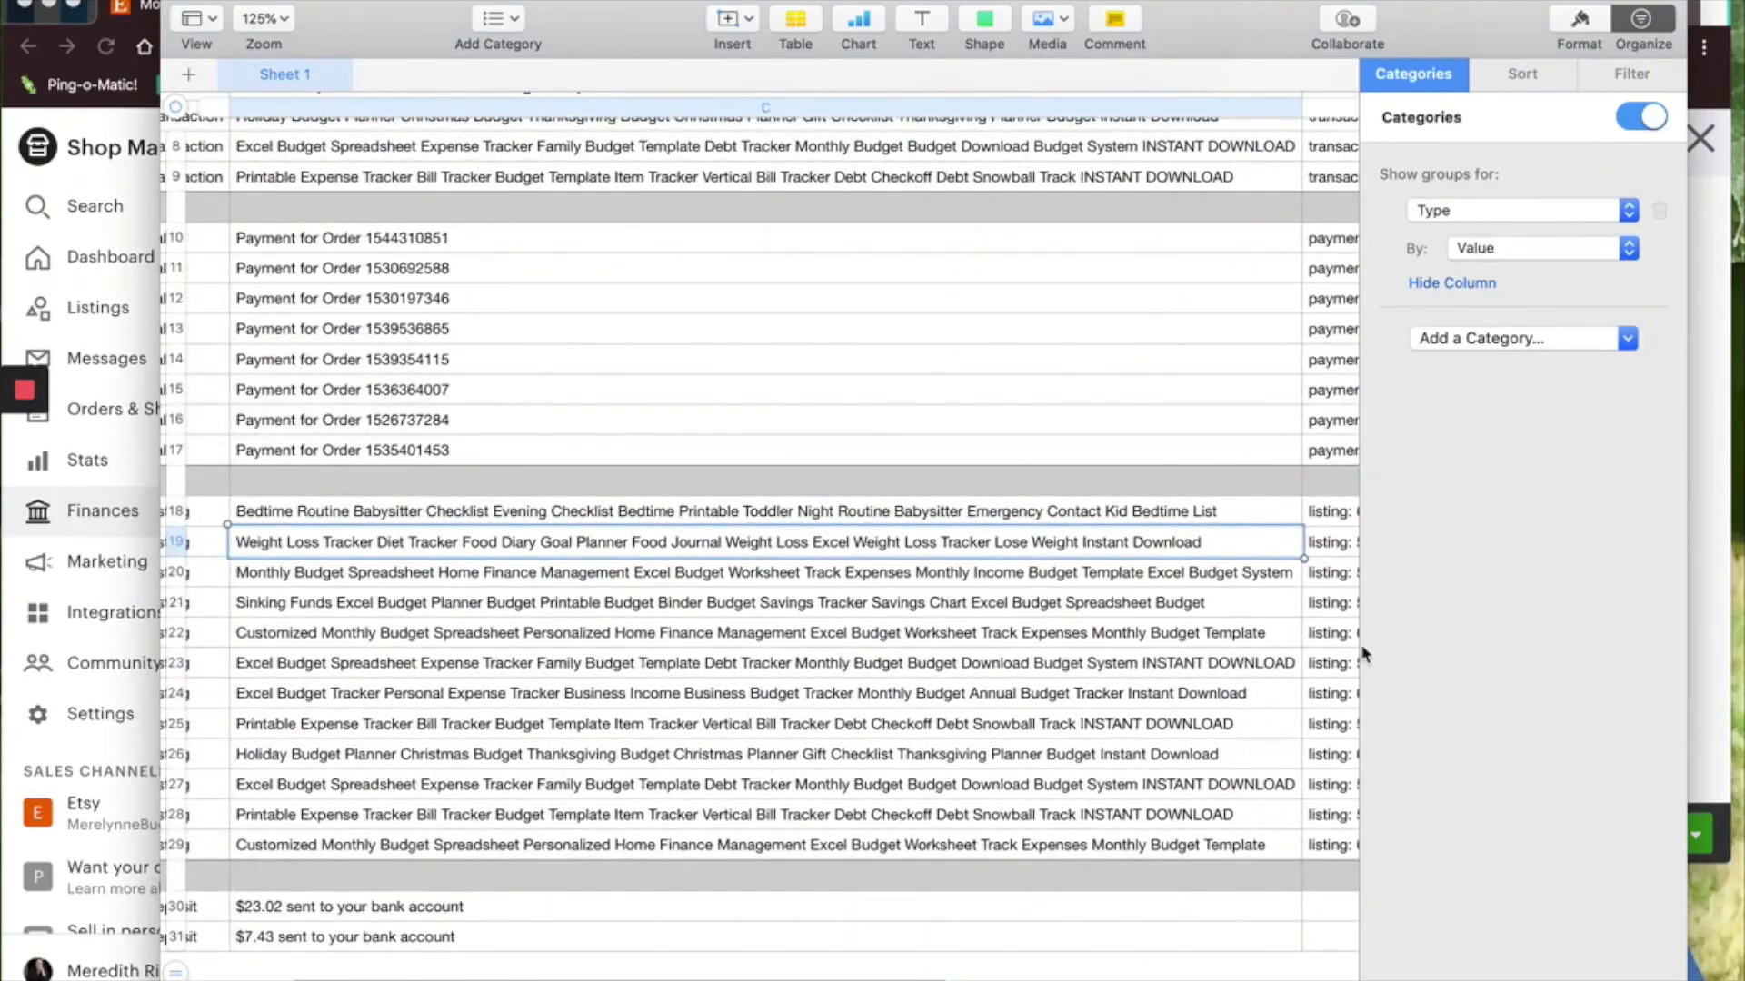
scroll(1104, 695, "right", 5)
scroll(1200, 771, "right", 3)
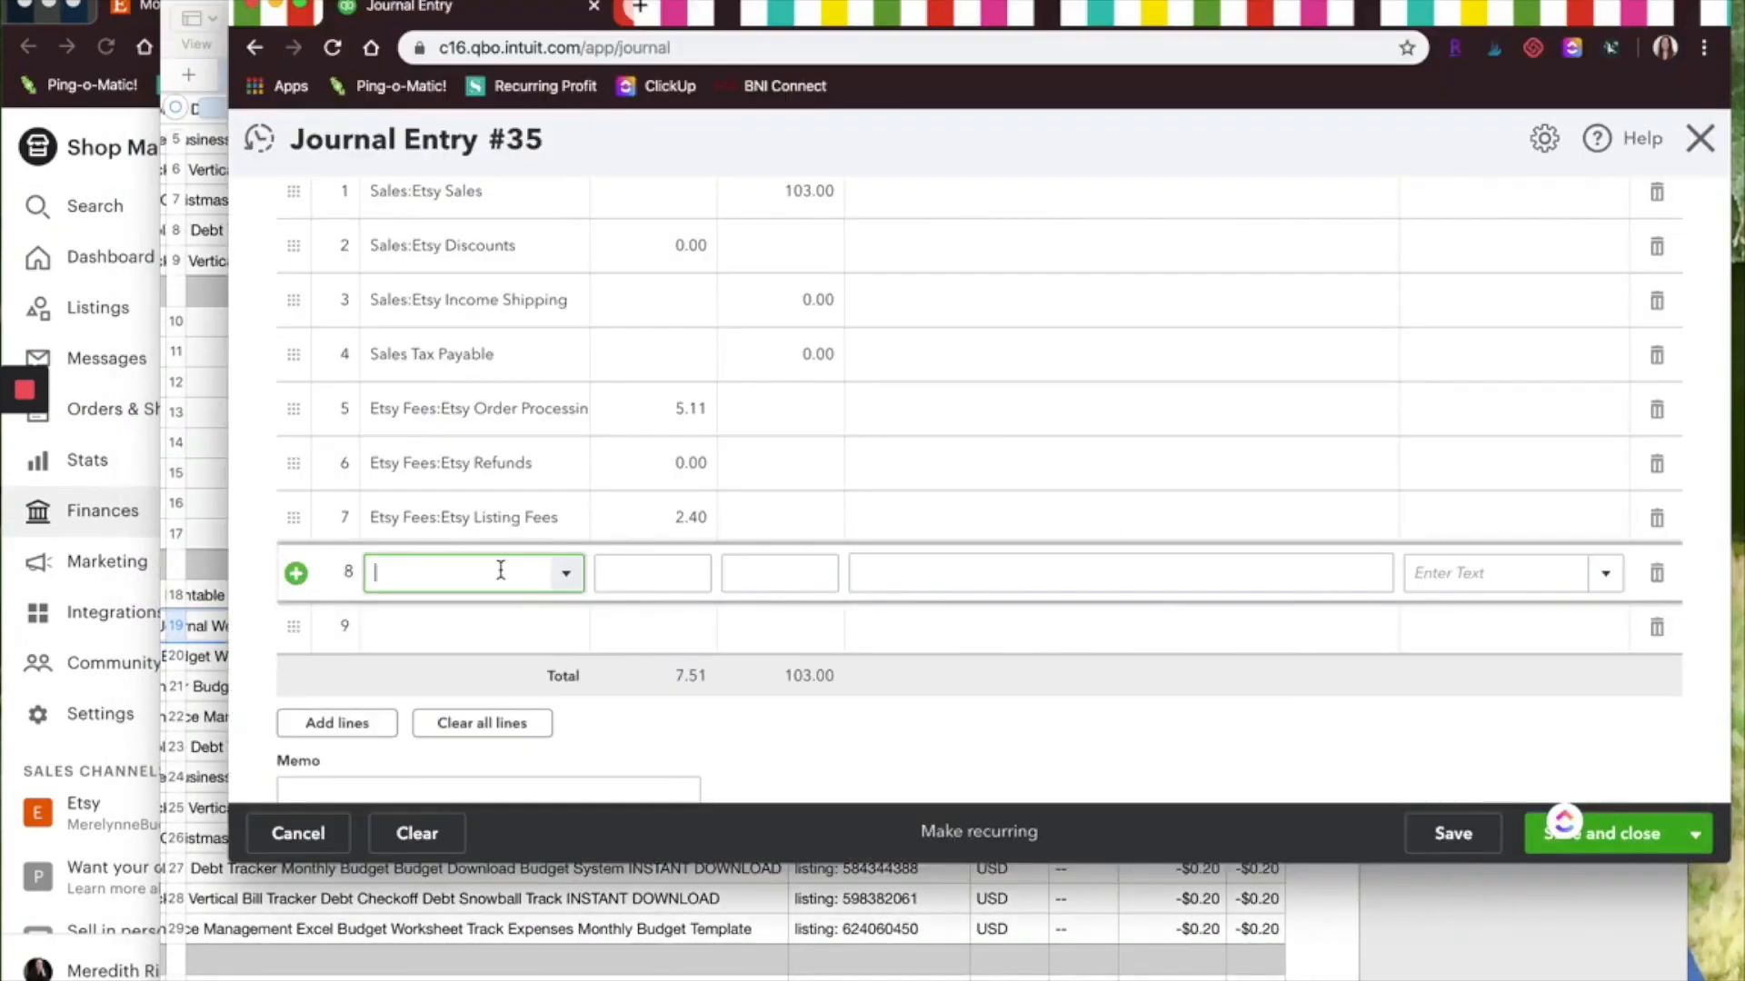
type("trans")
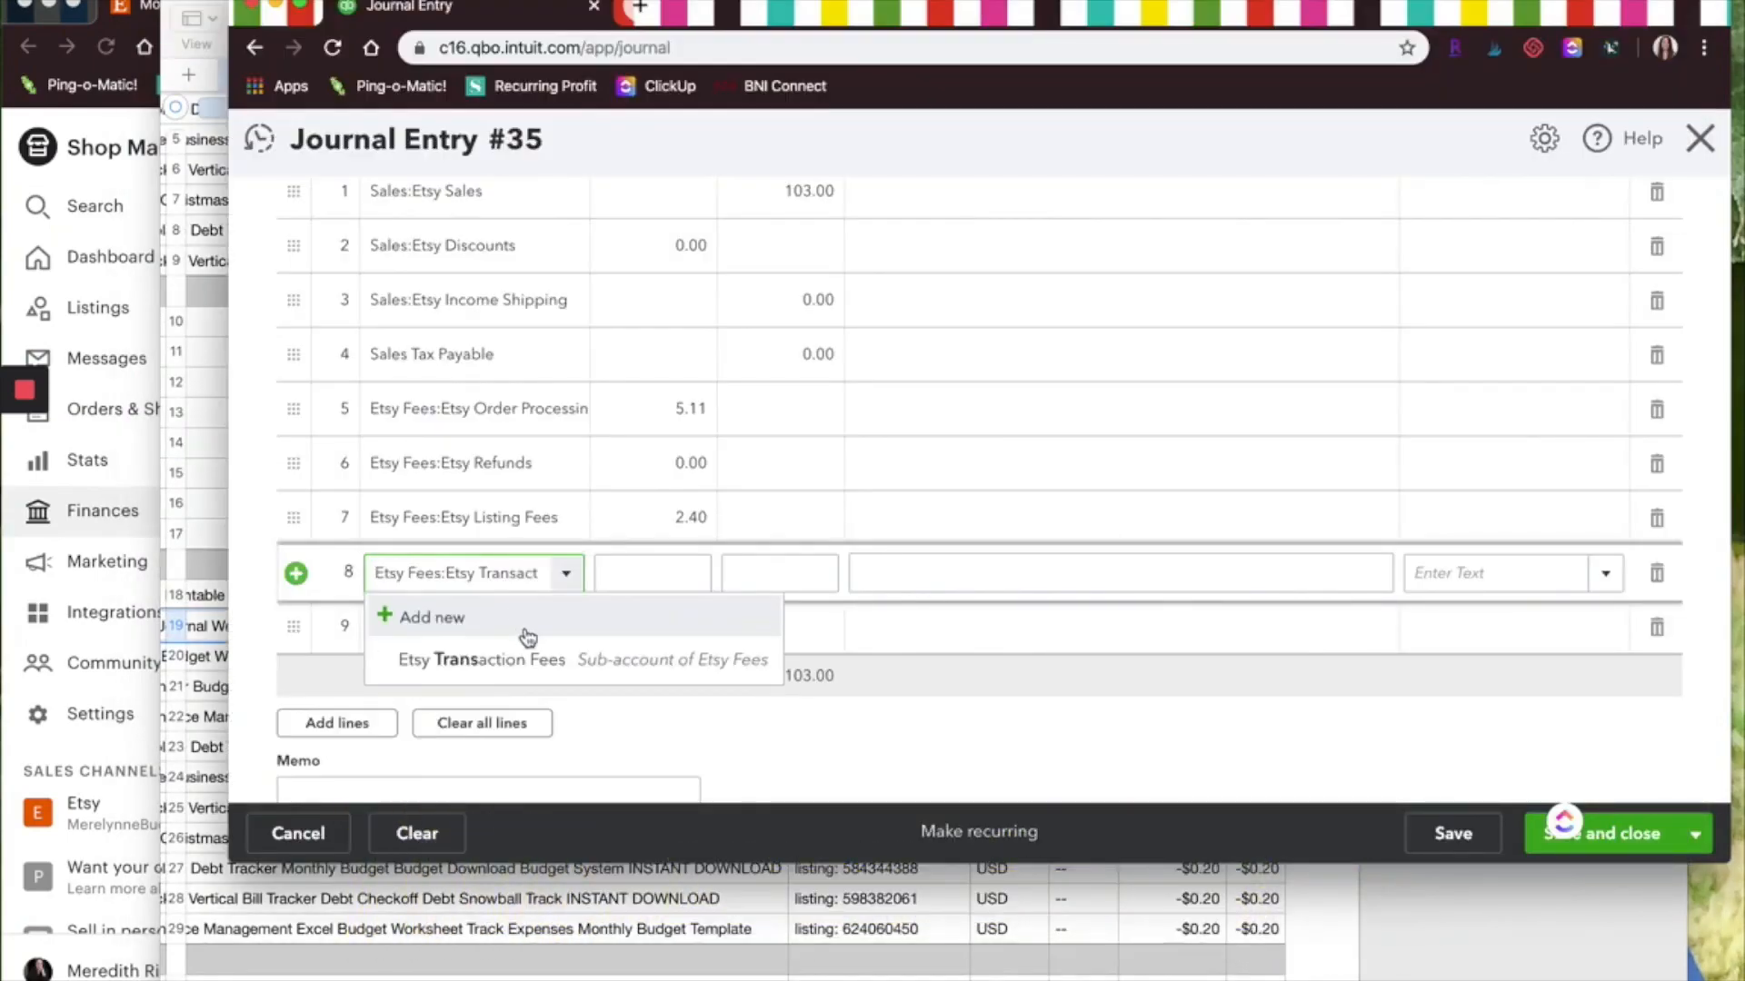
left_click(525, 658)
left_click(672, 572)
type("5.09")
left_click(771, 574)
Add an Etsy Fees:Etsy Advertising line with a 0.00 debit
left_click(603, 923)
scroll(783, 650, "up", 5)
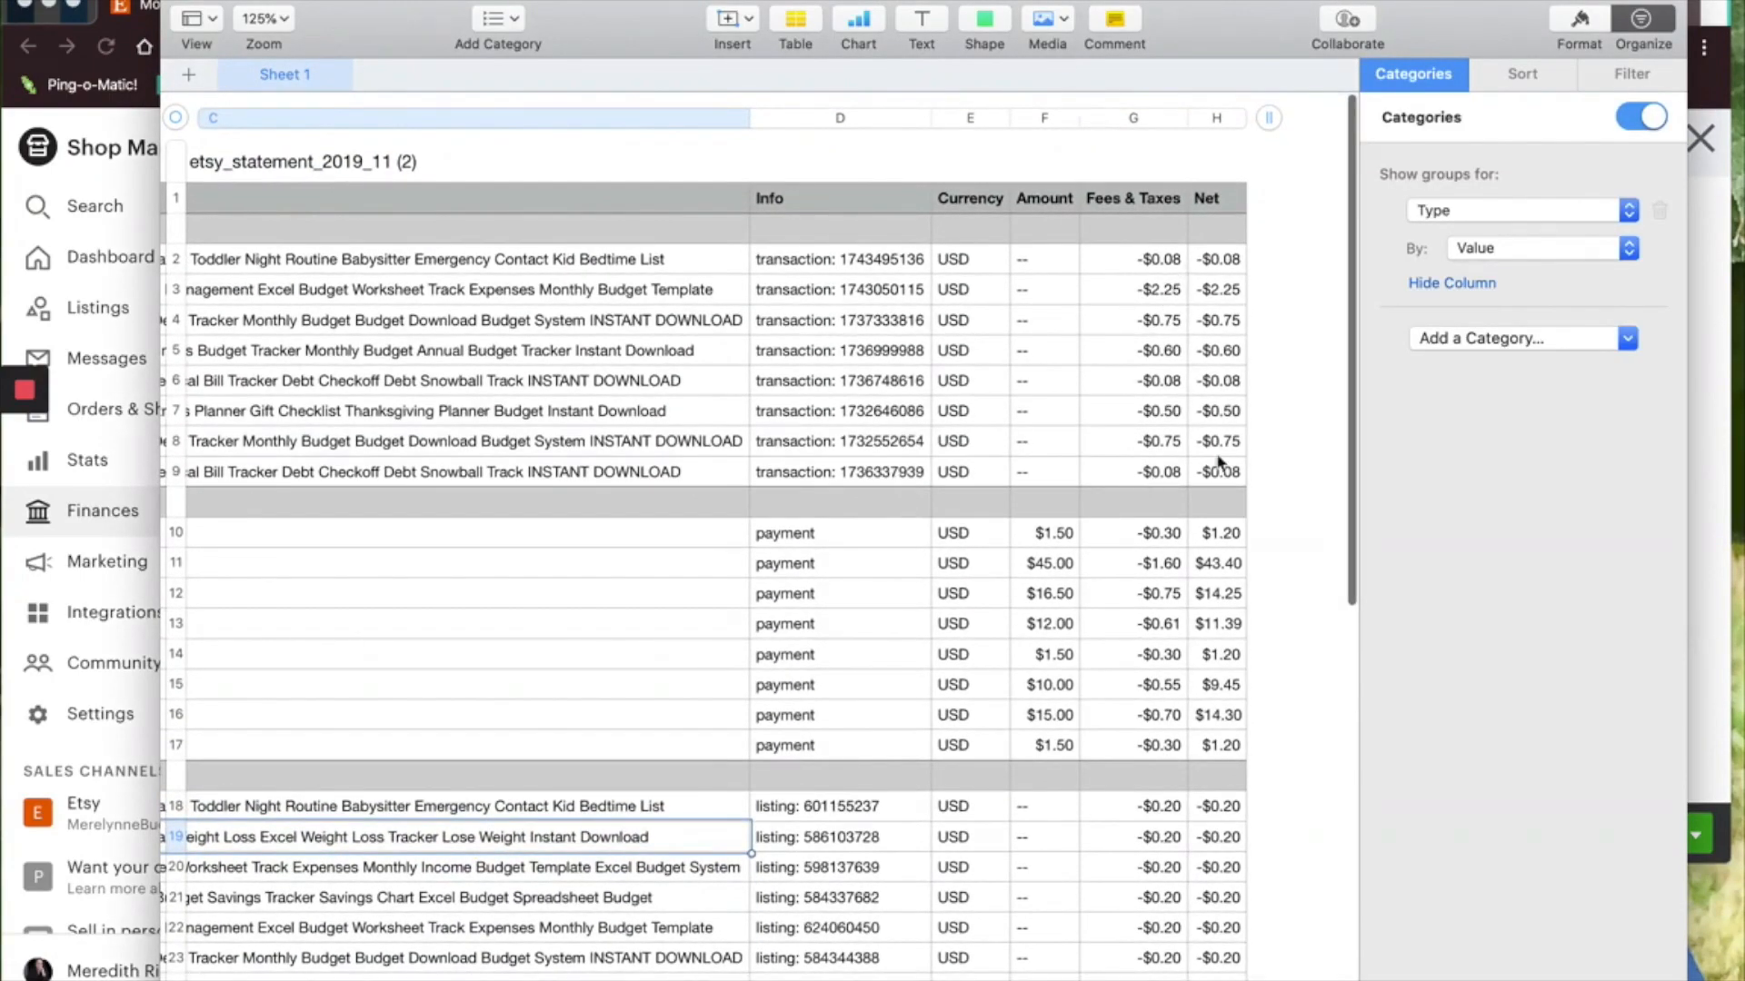
left_click(1708, 554)
left_click(424, 625)
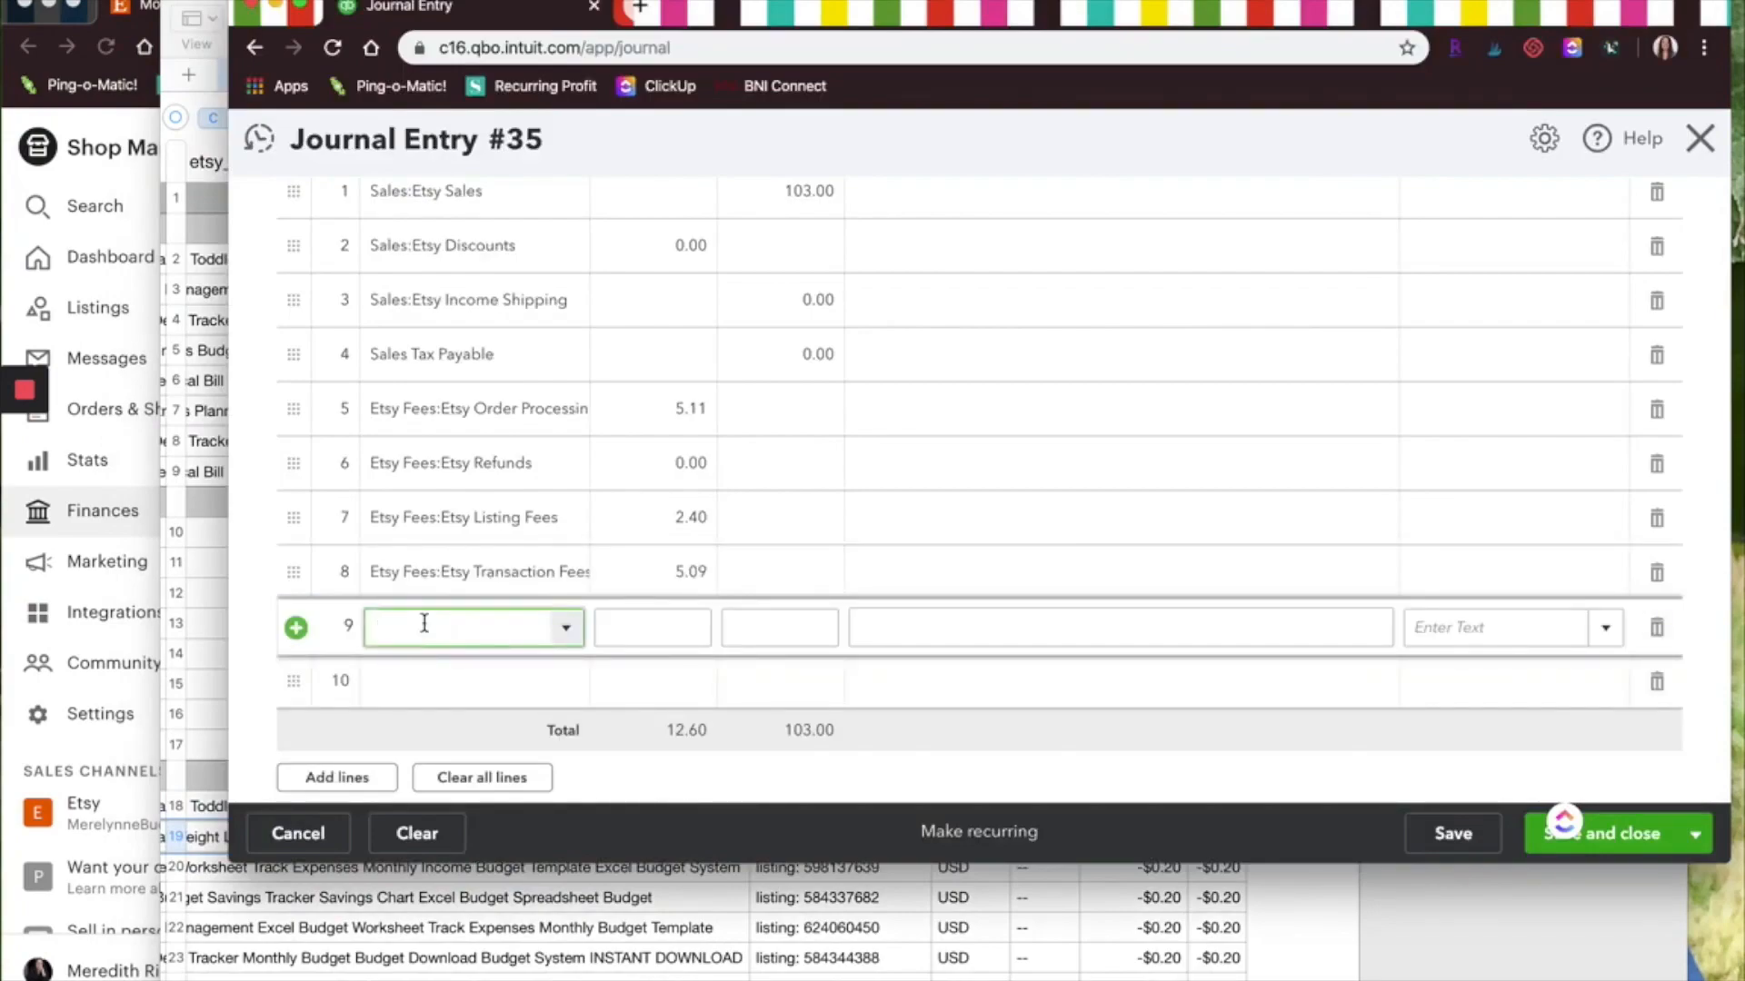
type("ad")
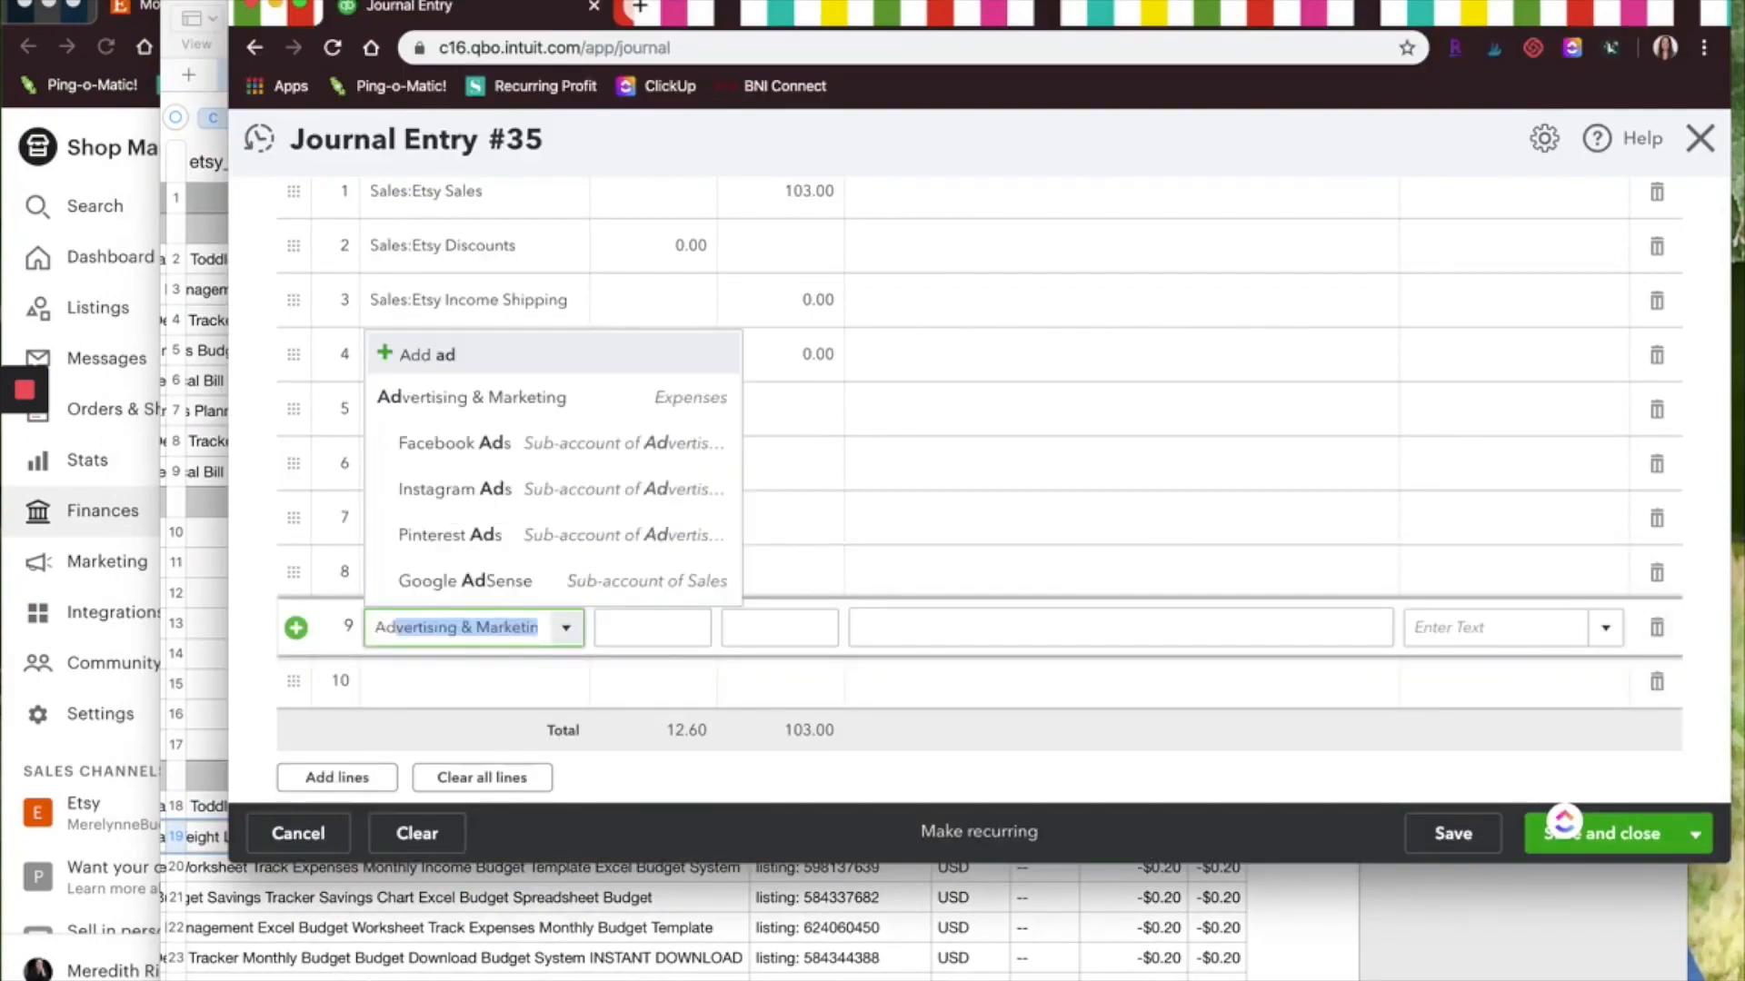
key("BackSpace")
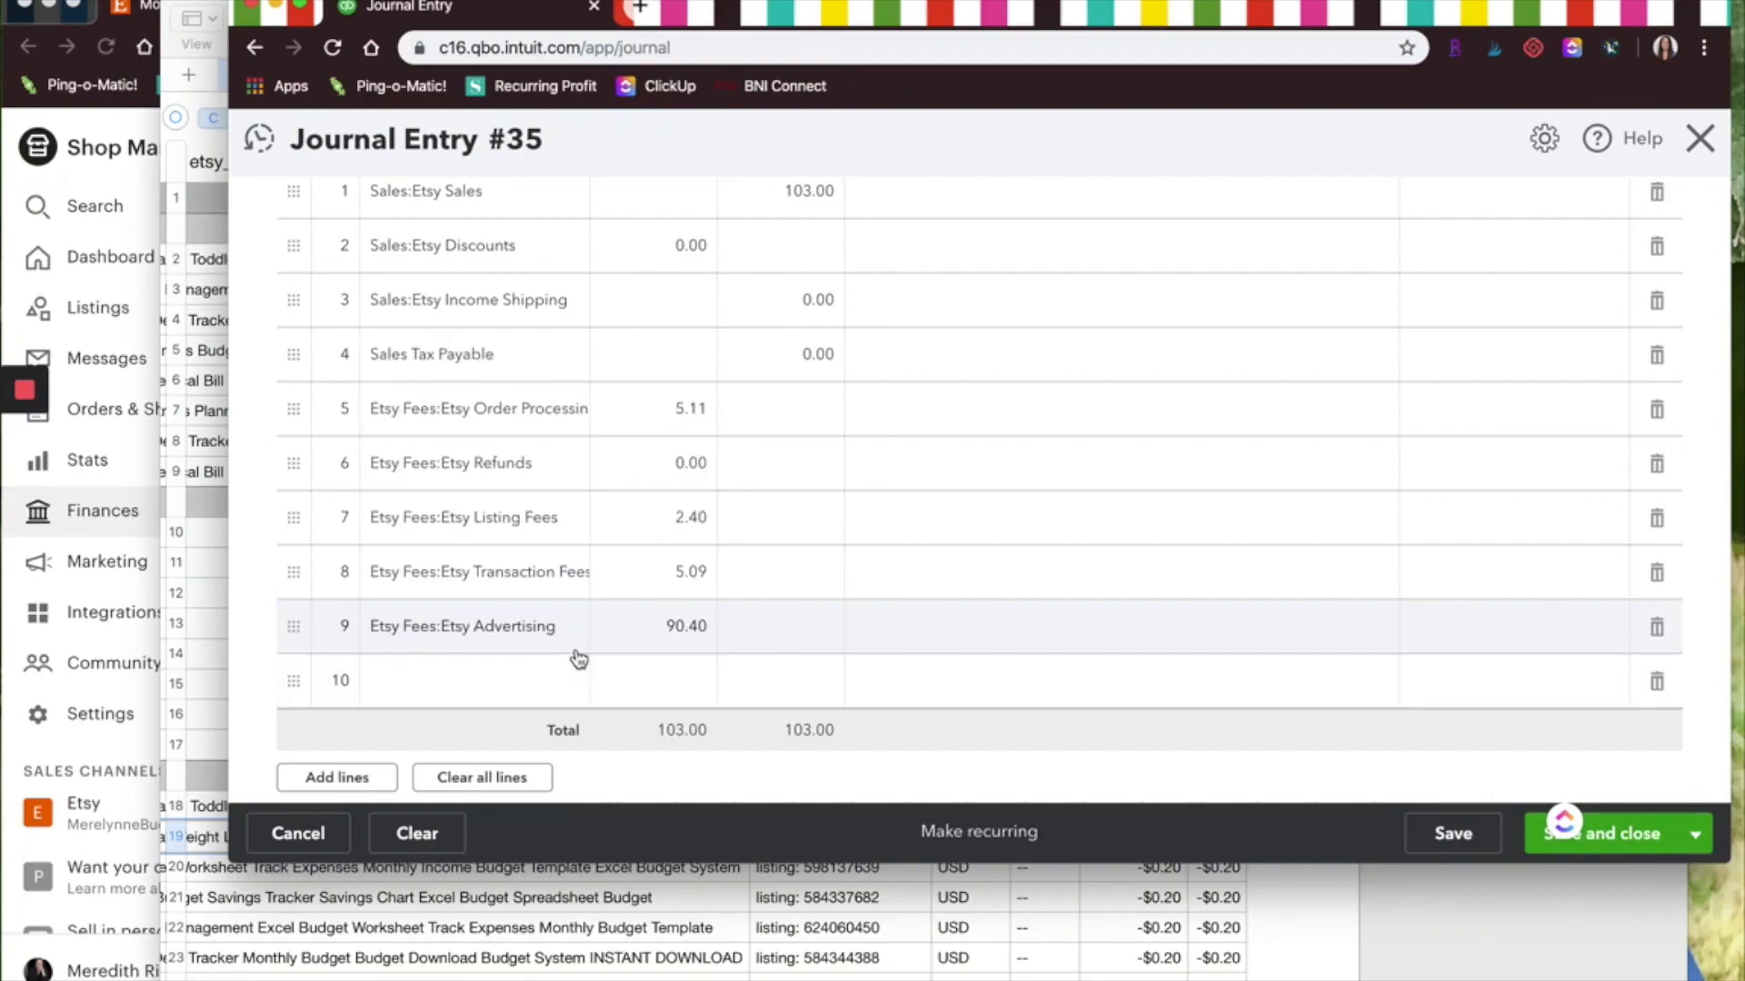
left_click(618, 625)
type("0.00")
key("Tab")
Add an Etsy Fees:Etsy Shipping Fees line with a 0.00 debit
left_click(443, 691)
type("SSh")
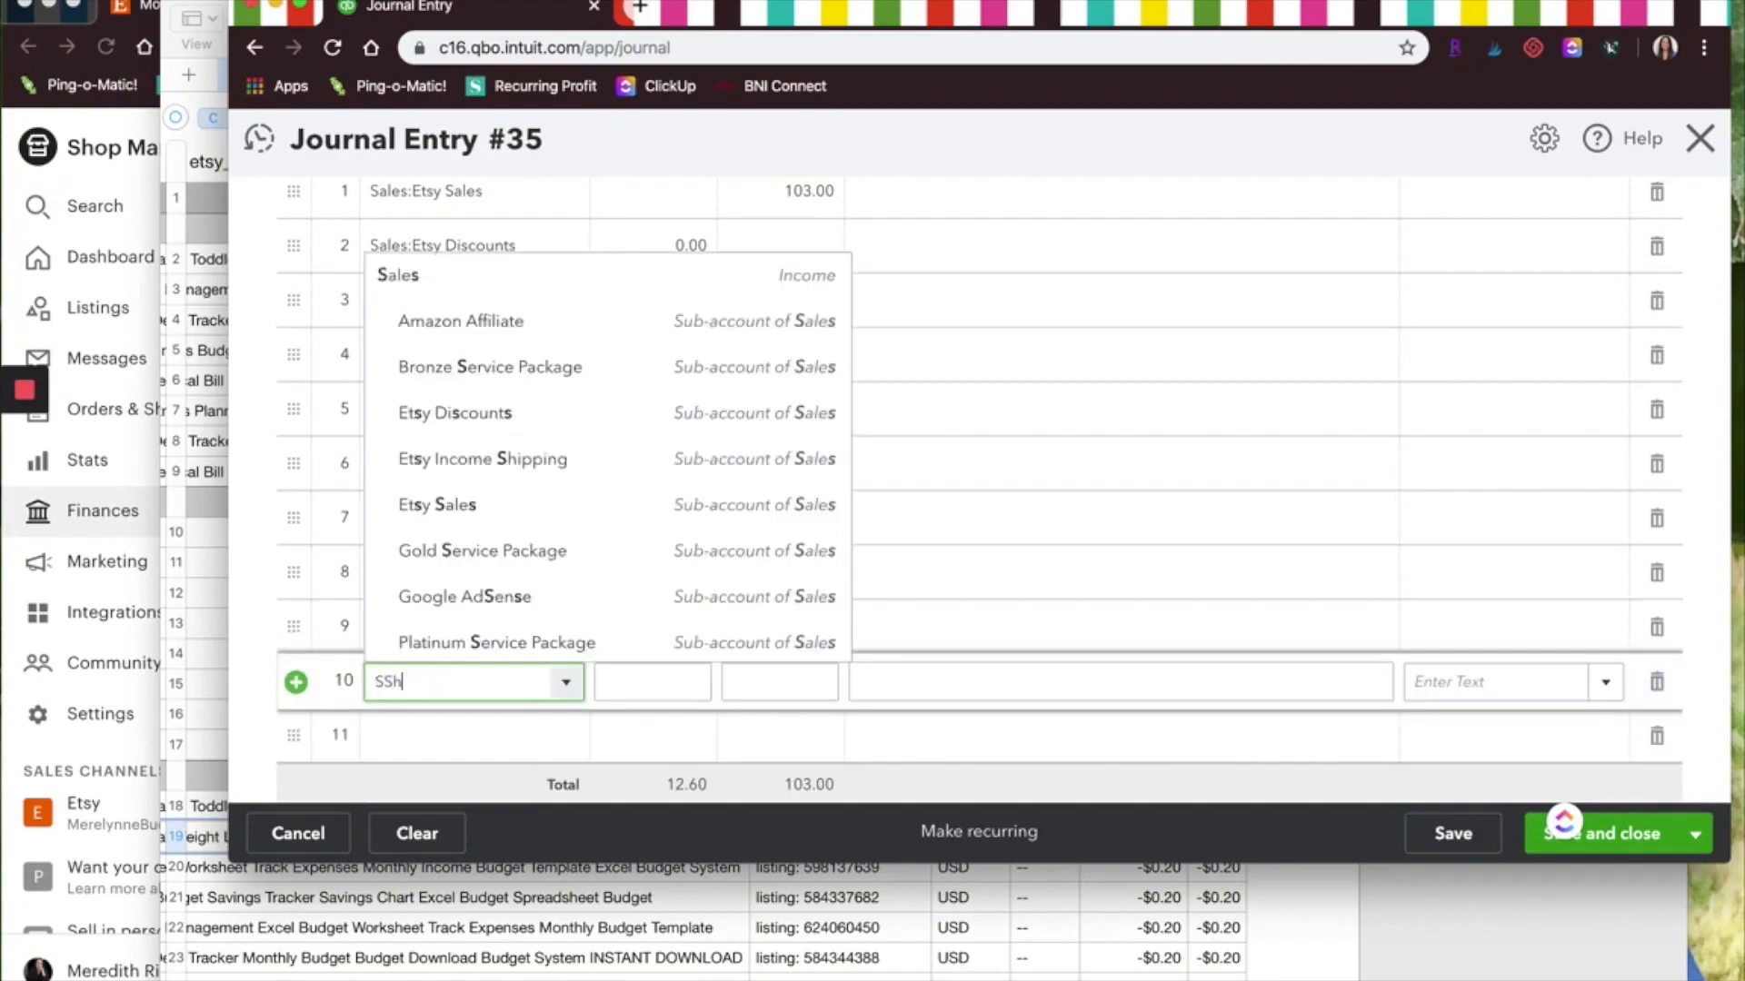
key("BackSpace")
key("BackSpace")
type("hippi")
left_click(457, 809)
key("Tab")
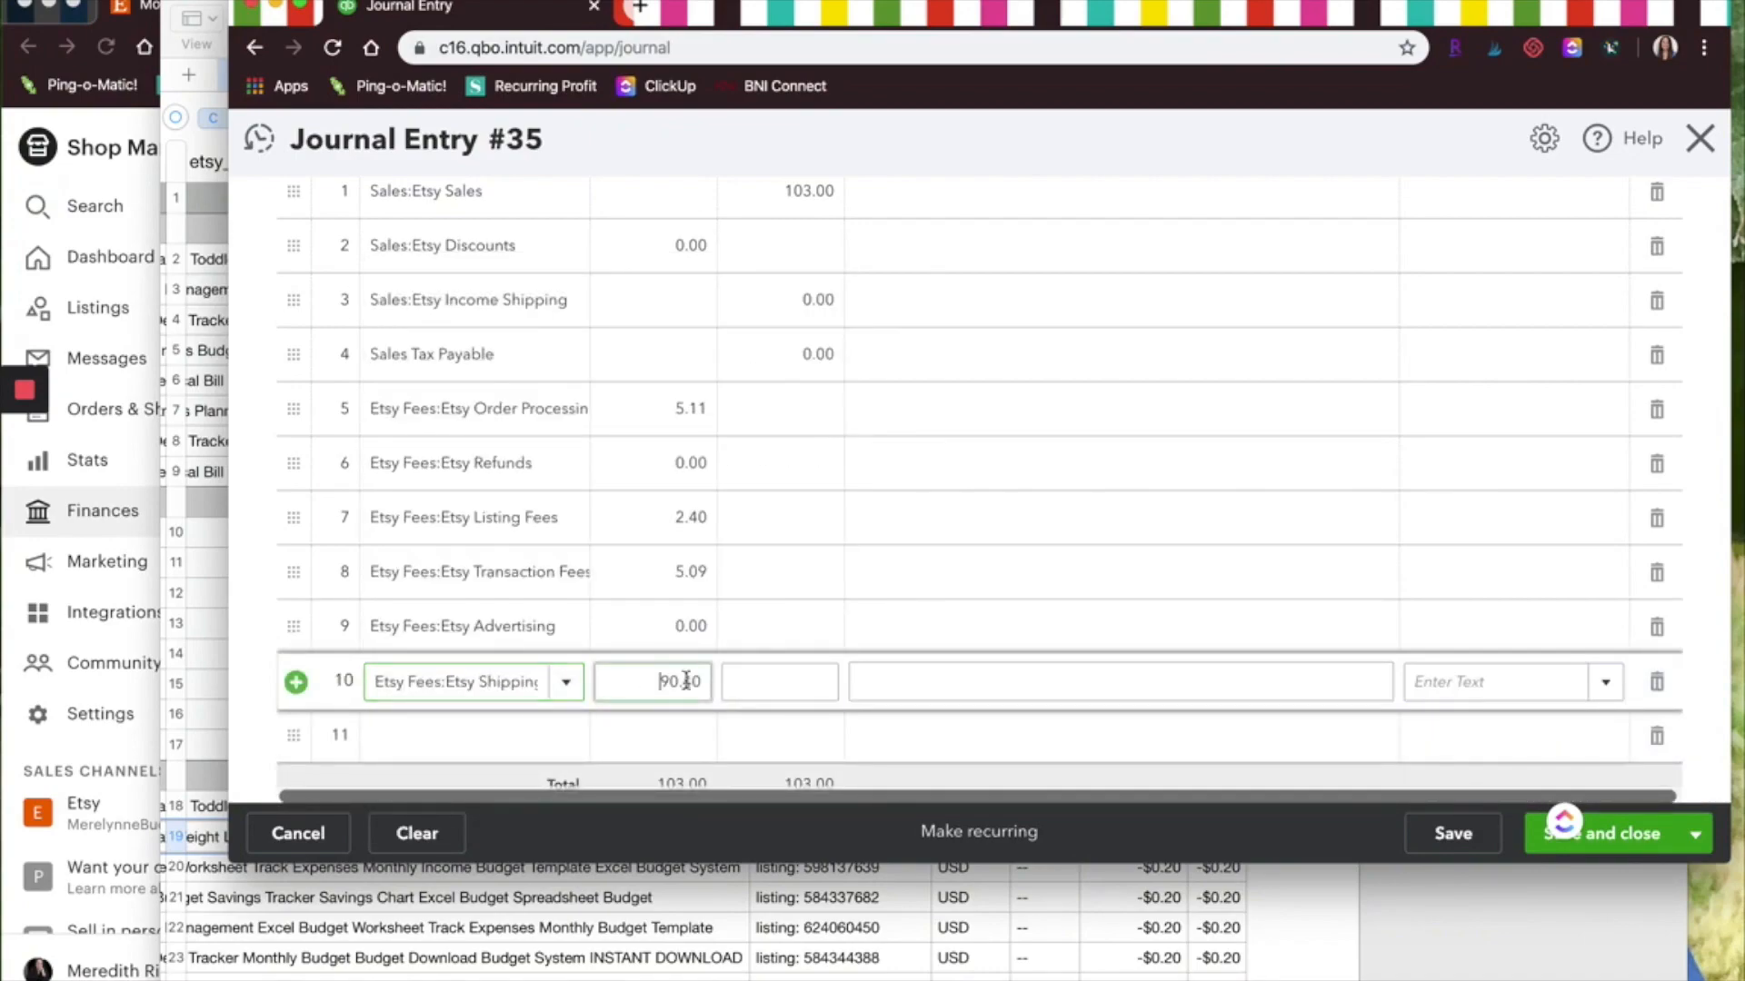
key("BackSpace")
type("0.00")
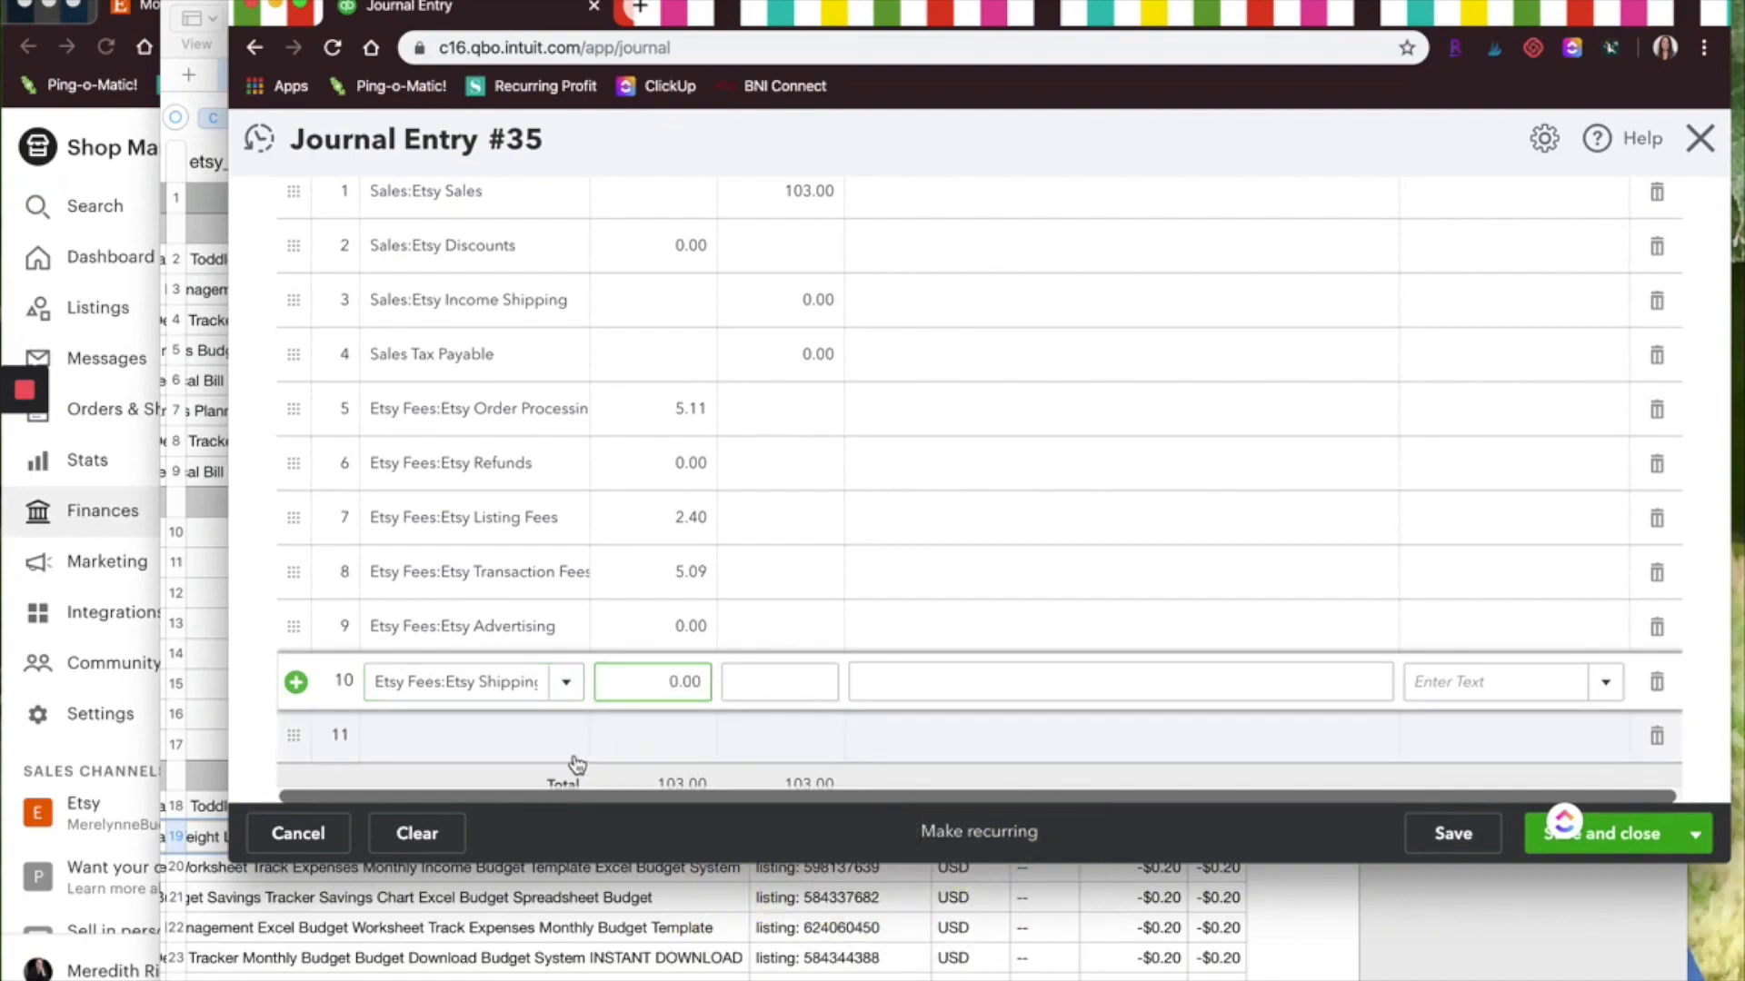
Add a final line for the Etsy bank account with the balancing 90.40 debit
left_click(516, 735)
type("Etsy")
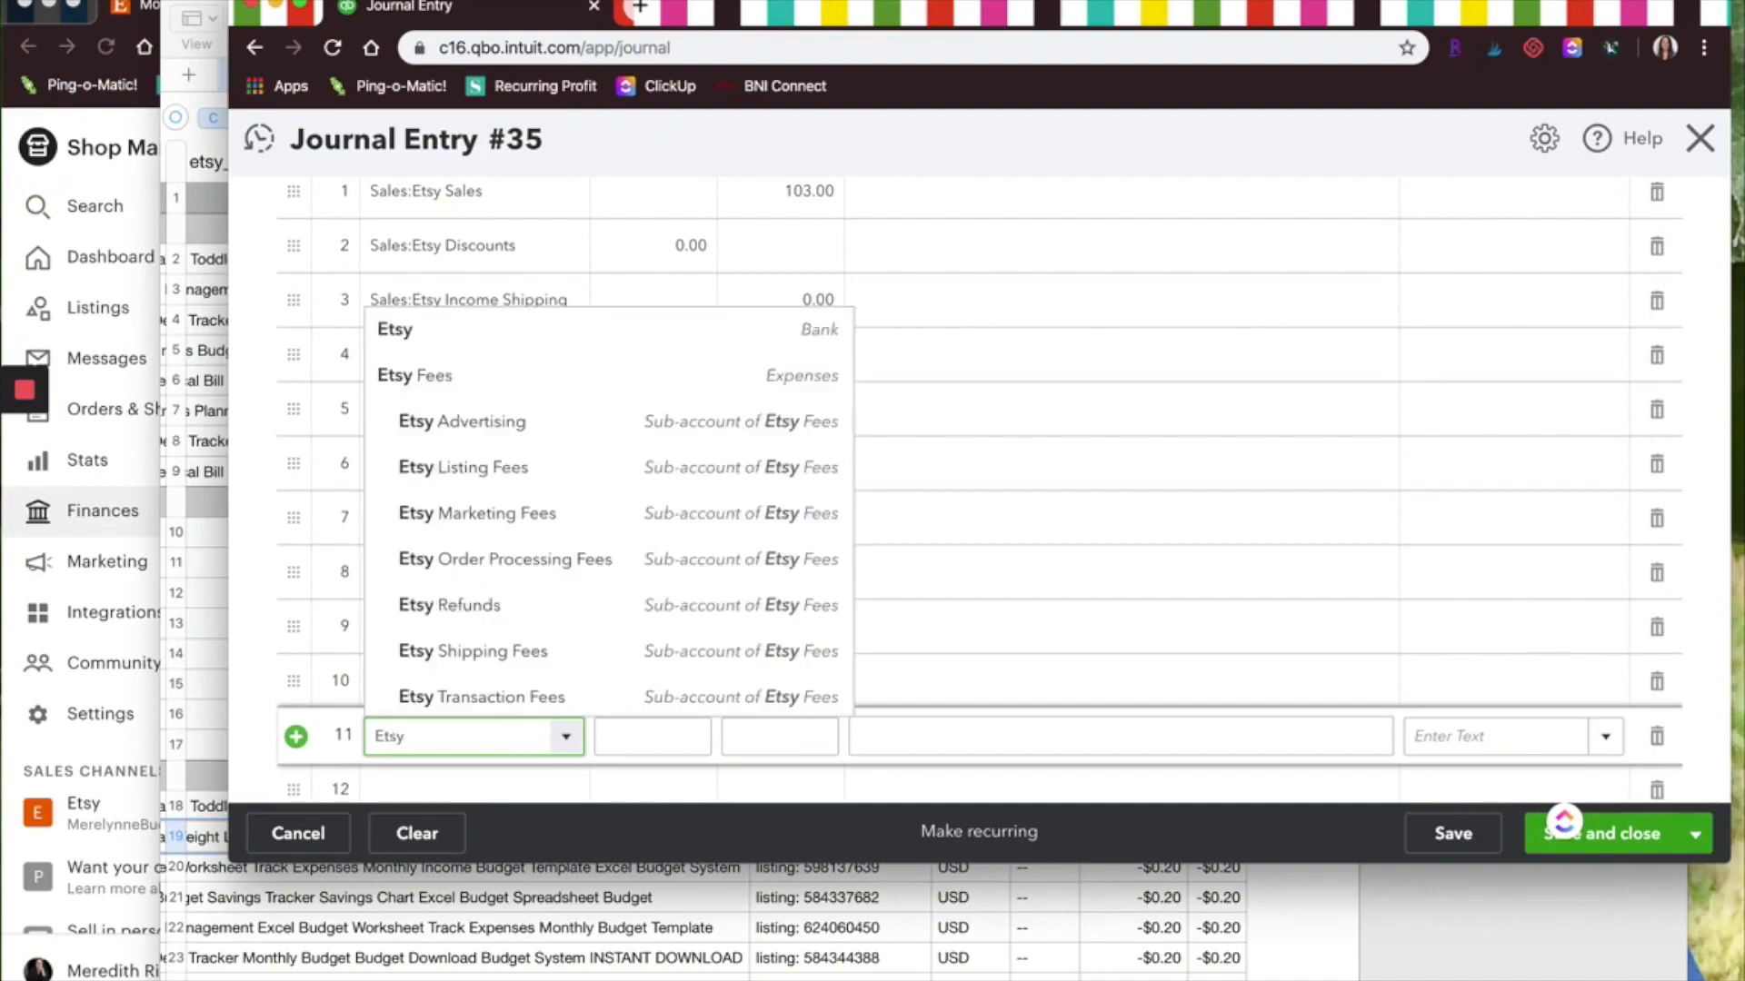
left_click(549, 331)
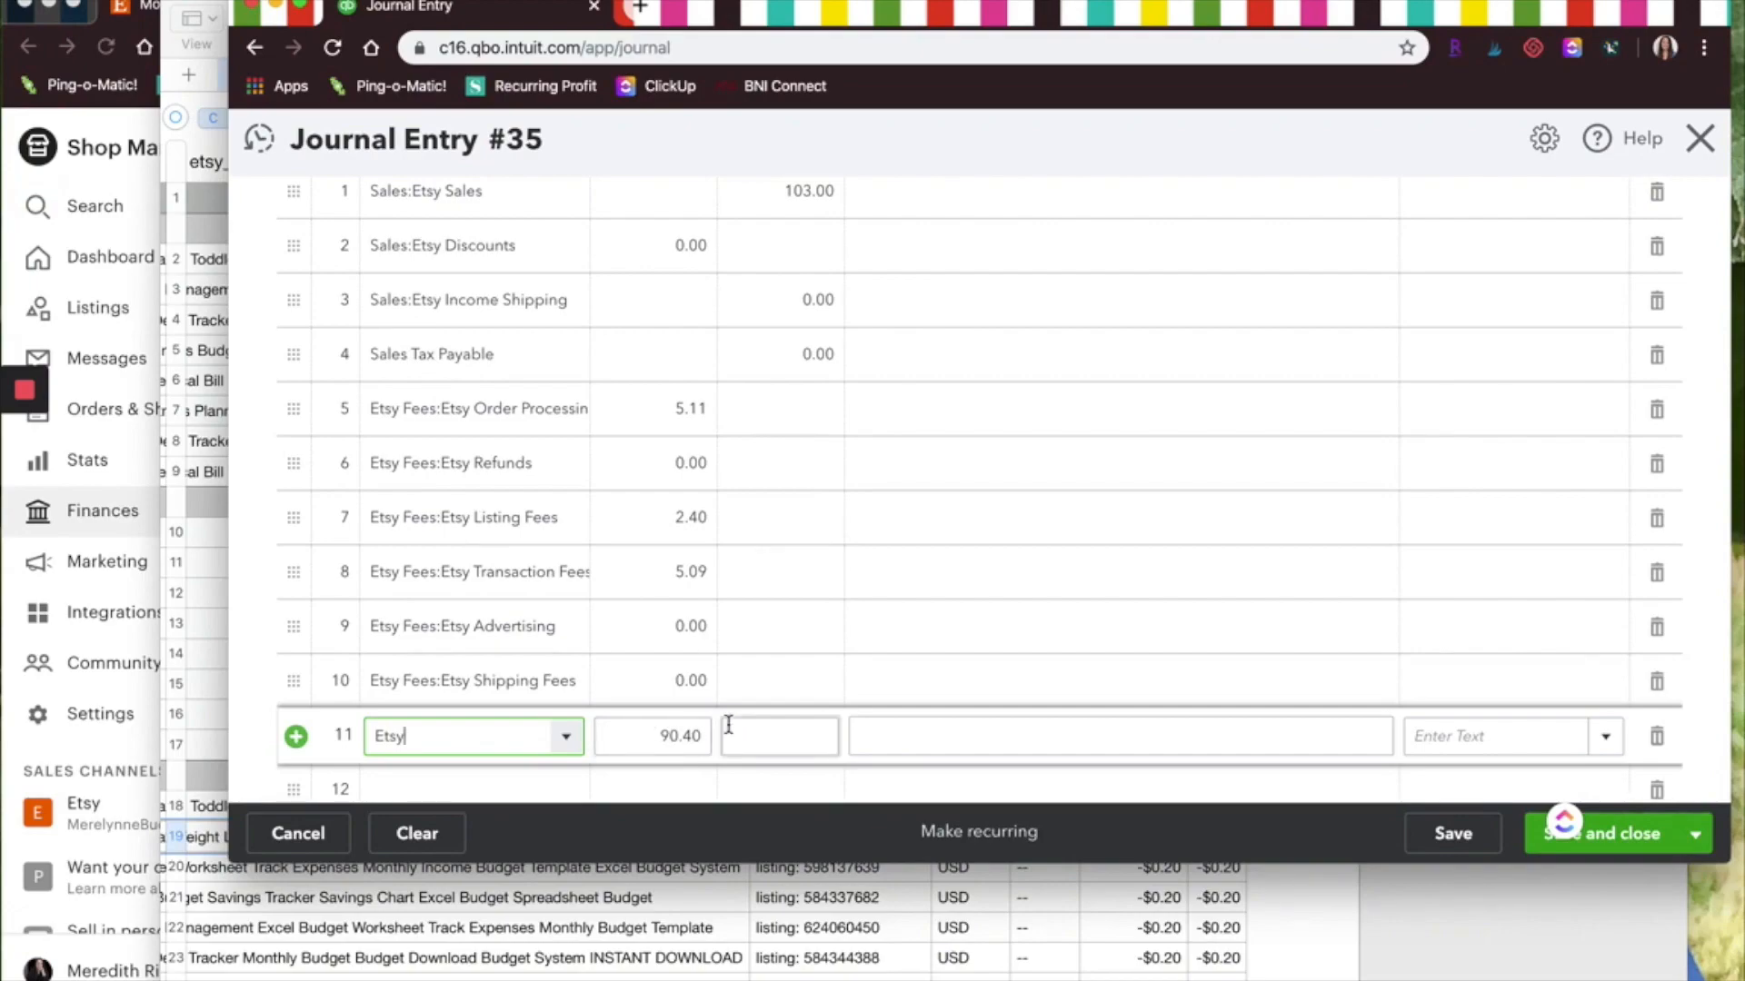
scroll(736, 591, "up", 2)
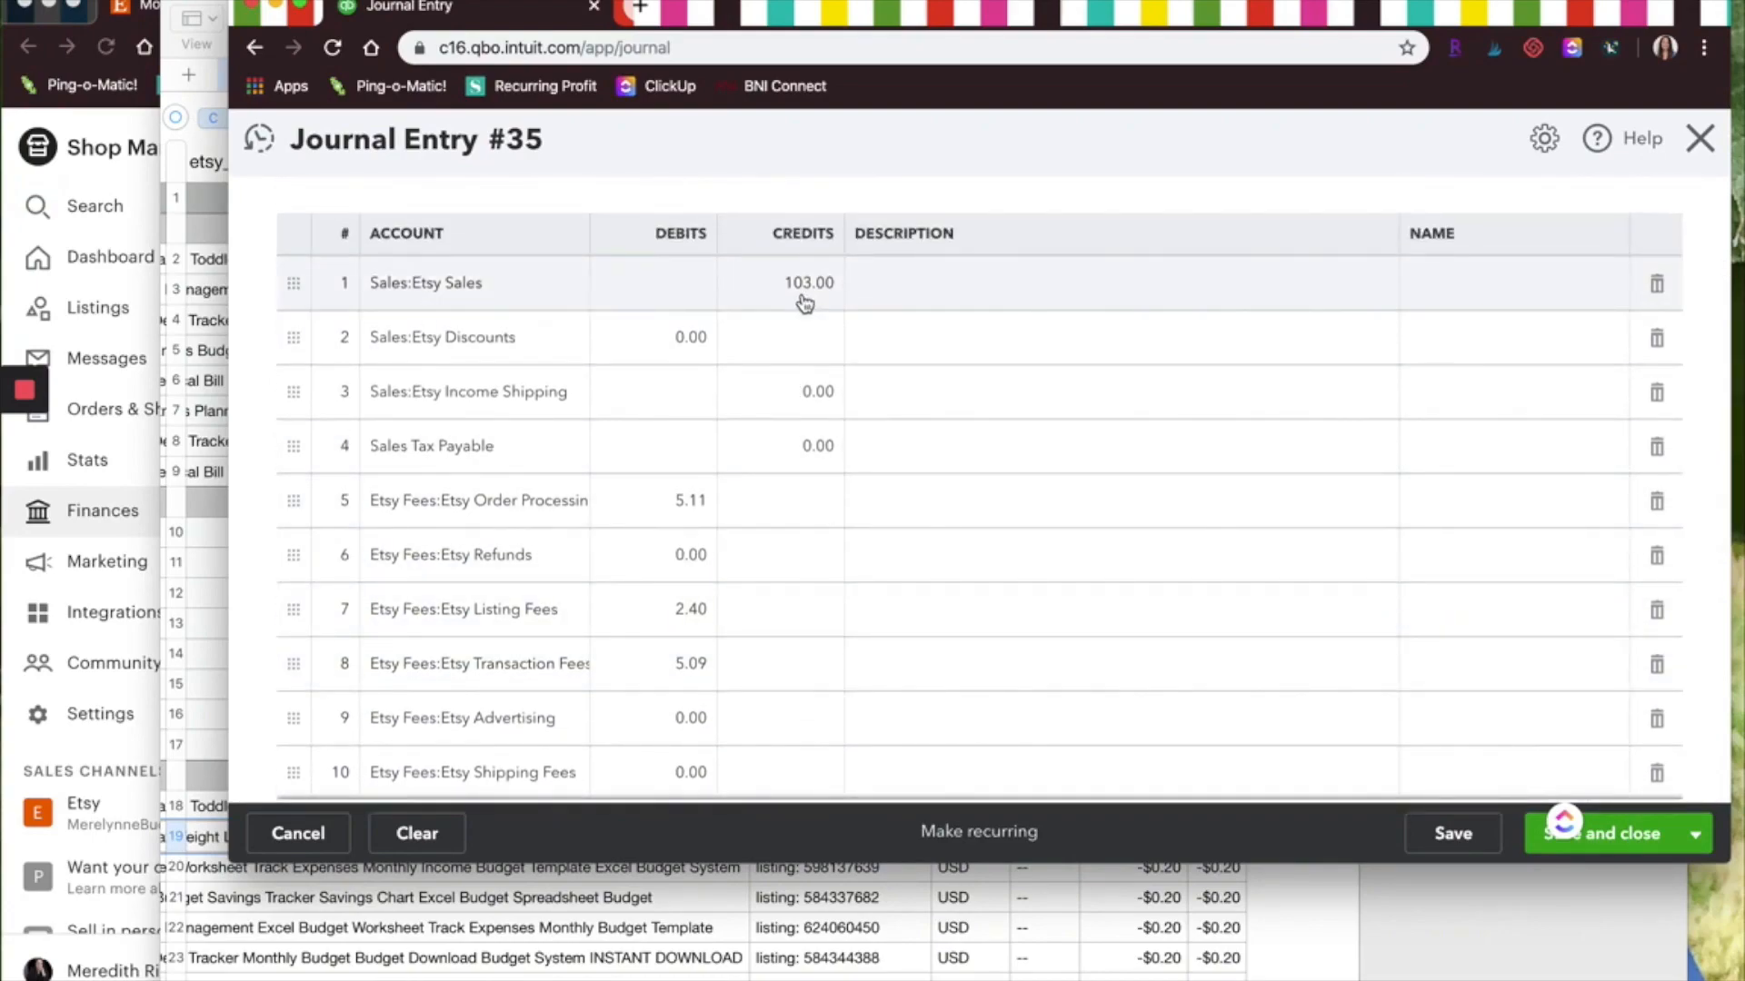
scroll(684, 673, "down", 3)
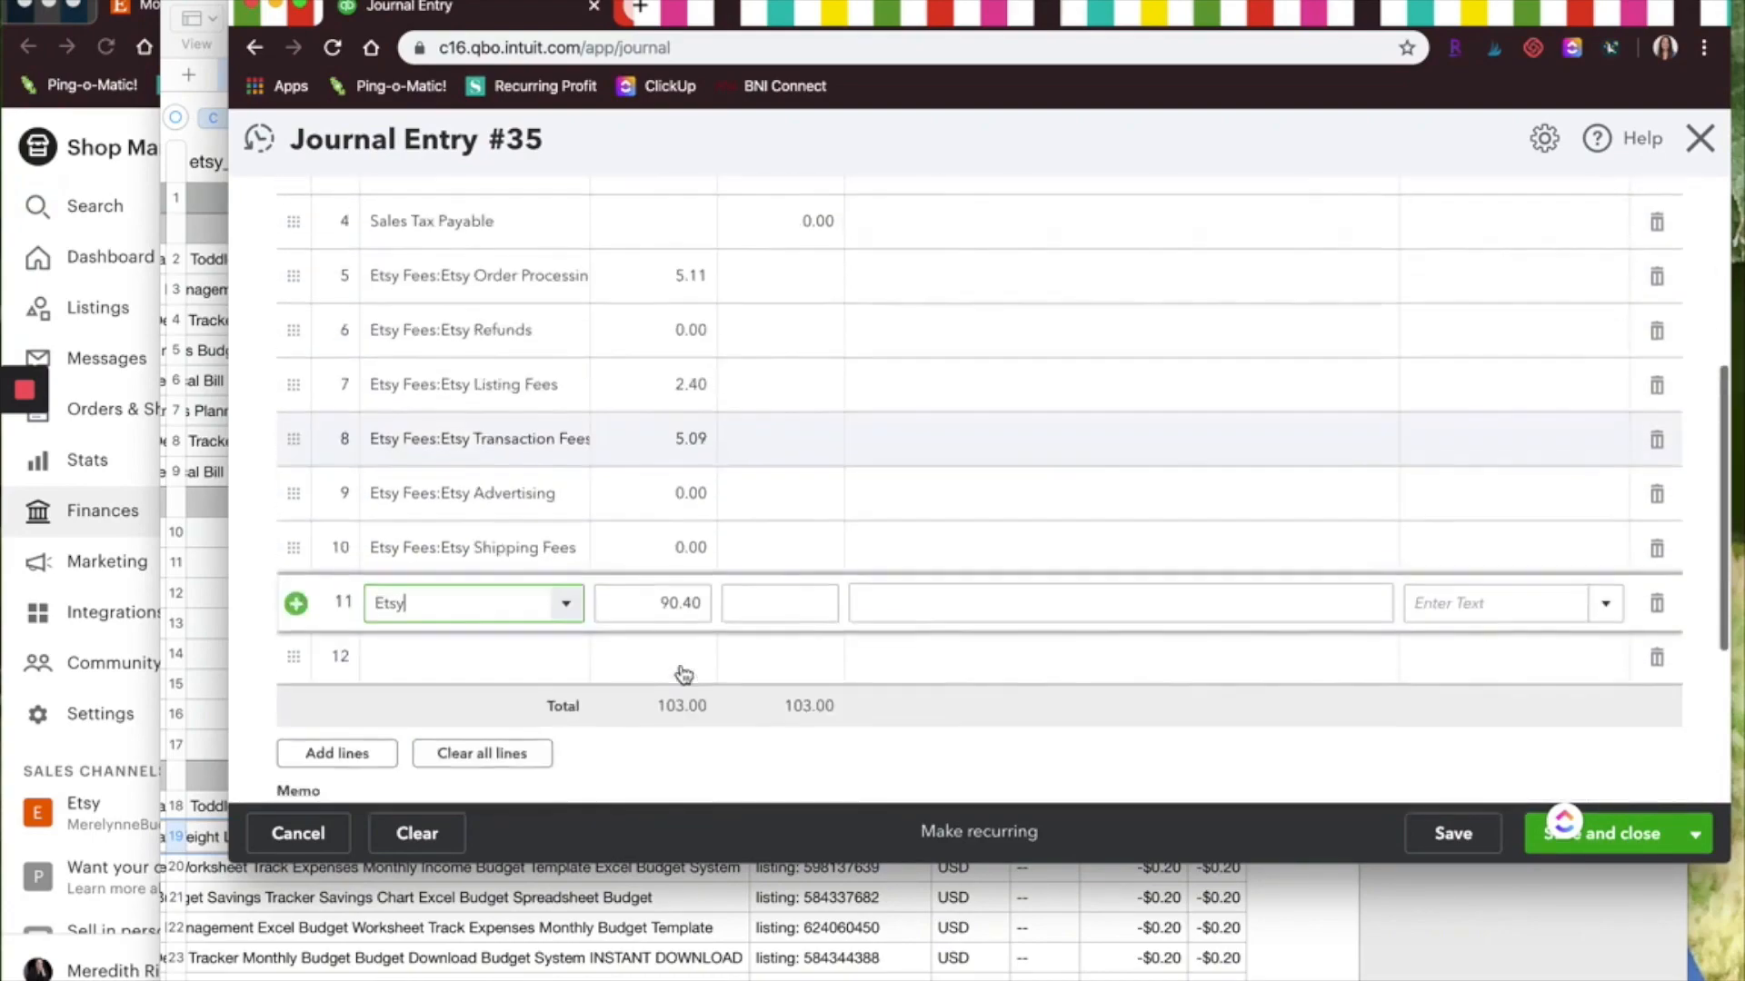
scroll(683, 675, "down", 1)
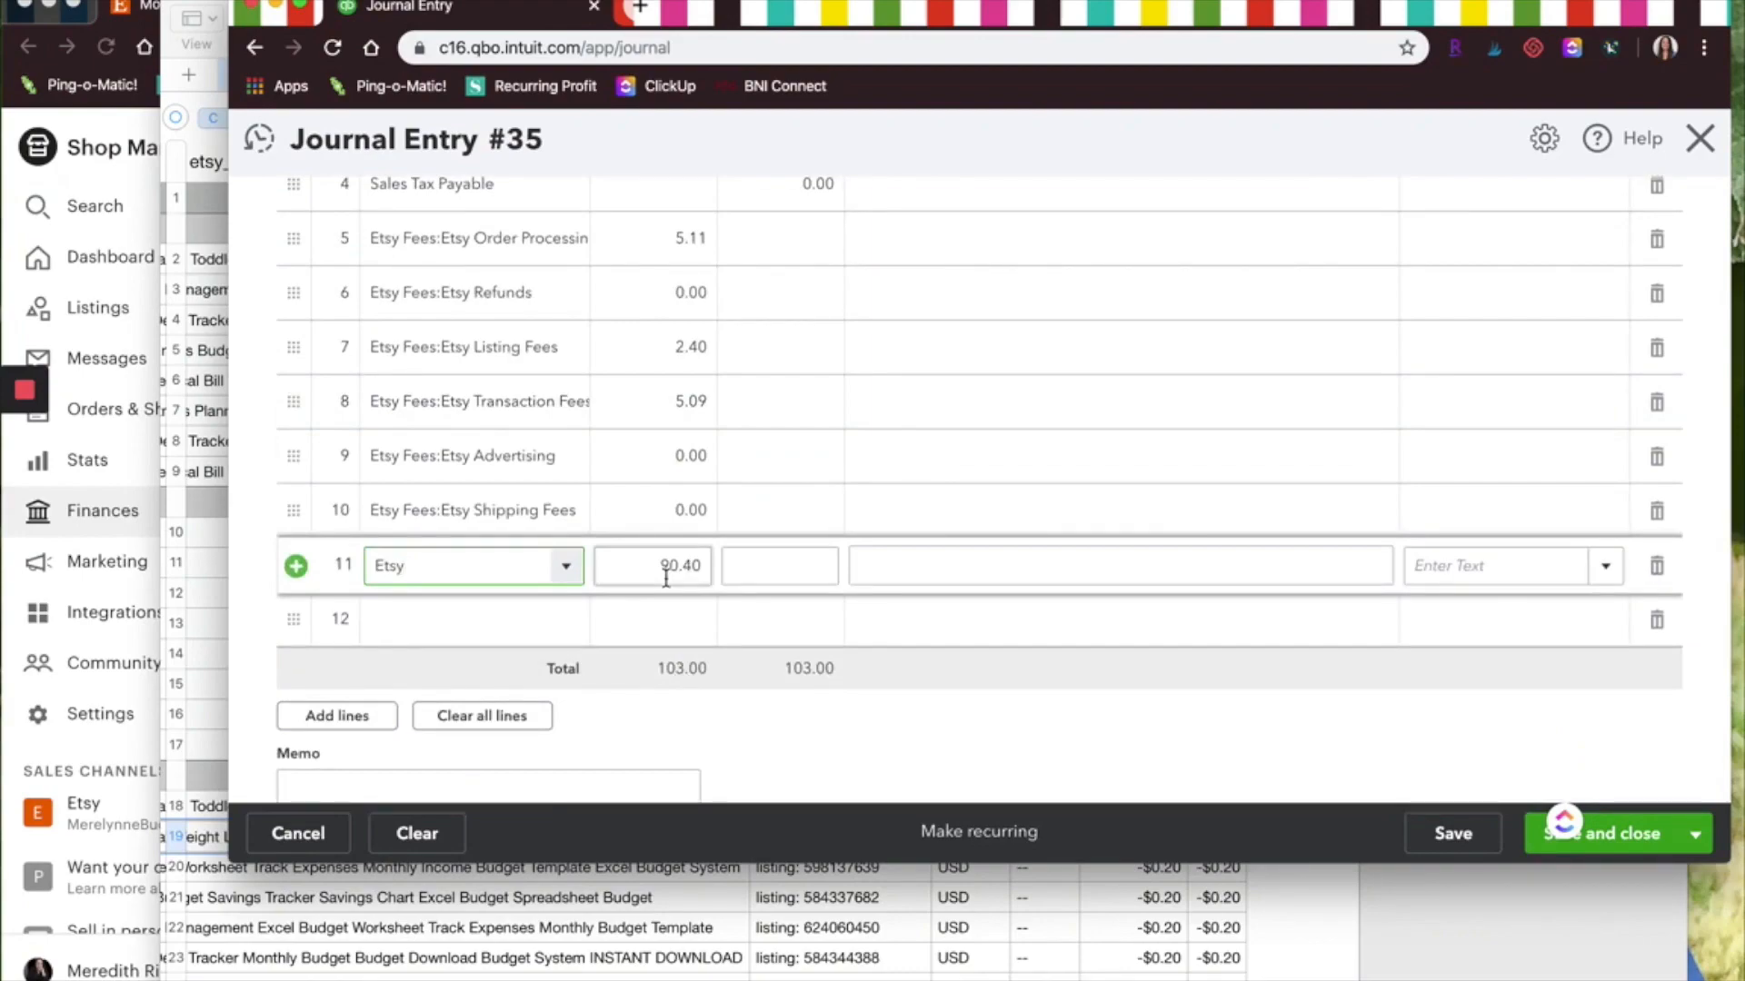